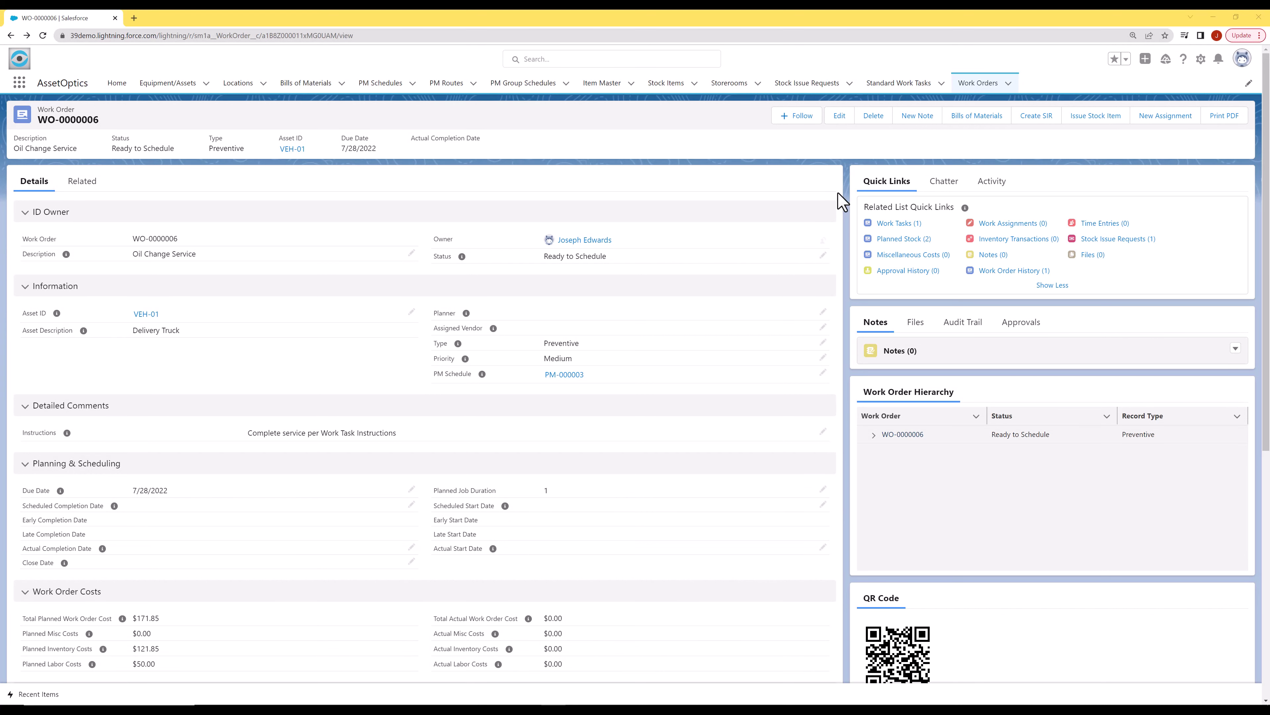
# Examine the diesel oil change work task of the Oil Change Service work order and return to the work order.
pyautogui.moveTo(896, 244)
pyautogui.scroll(-1, 382, 539)
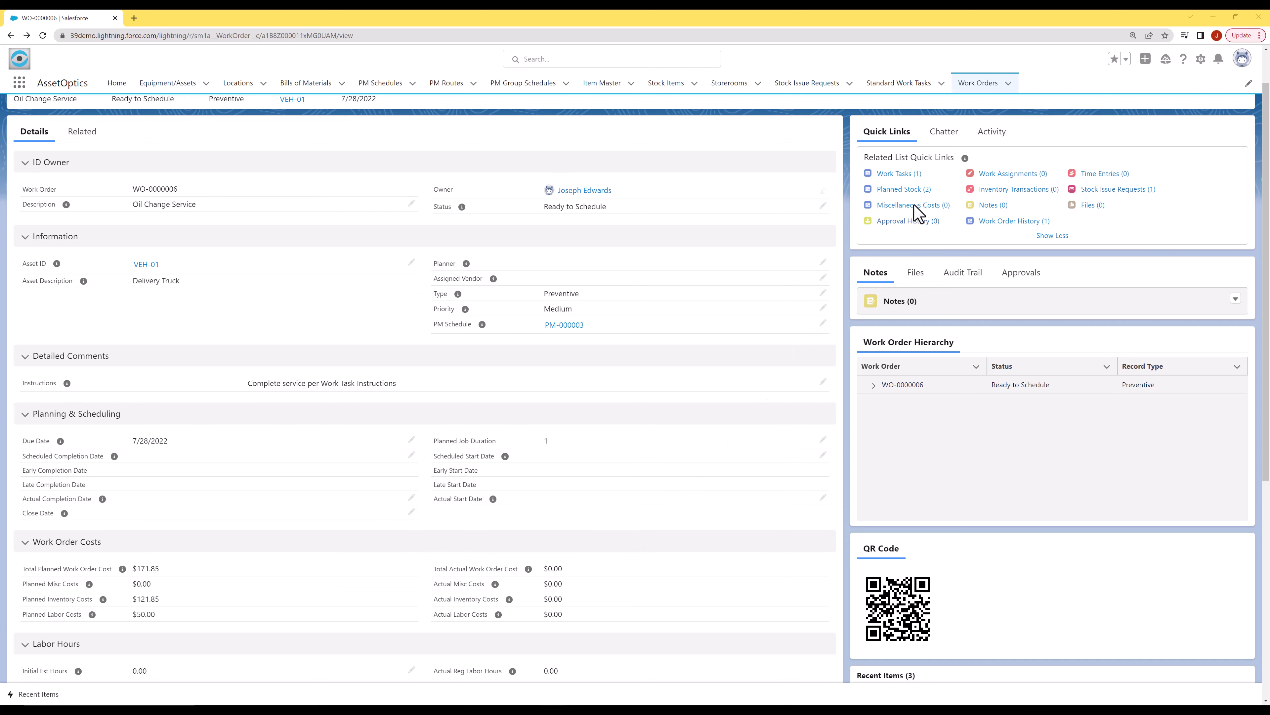
pyautogui.moveTo(915, 208)
pyautogui.moveTo(906, 177)
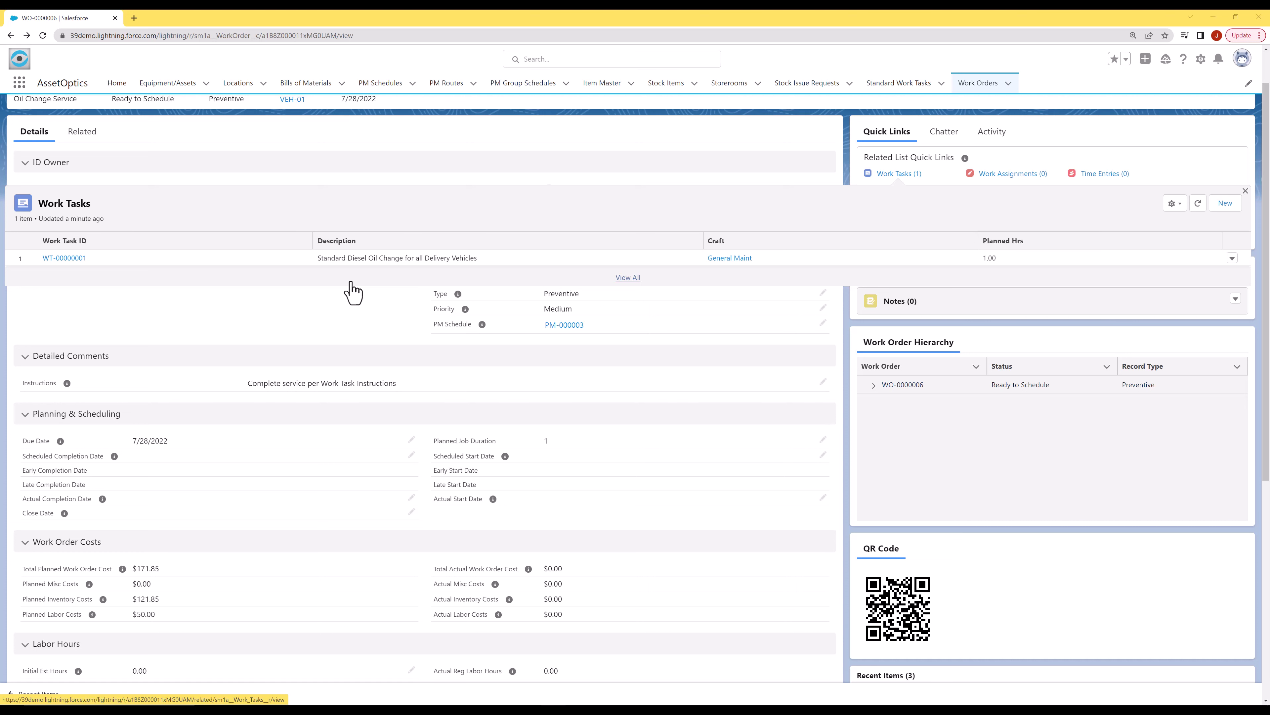
pyautogui.click(70, 259)
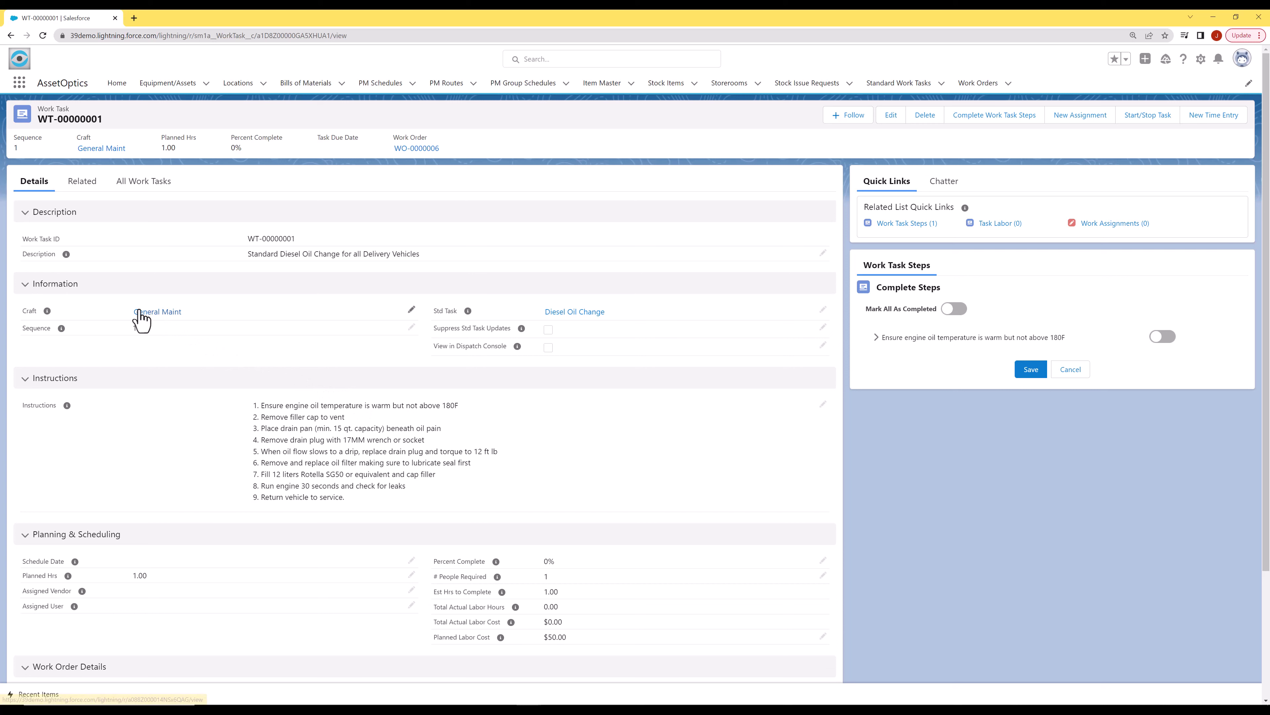
pyautogui.moveTo(139, 311)
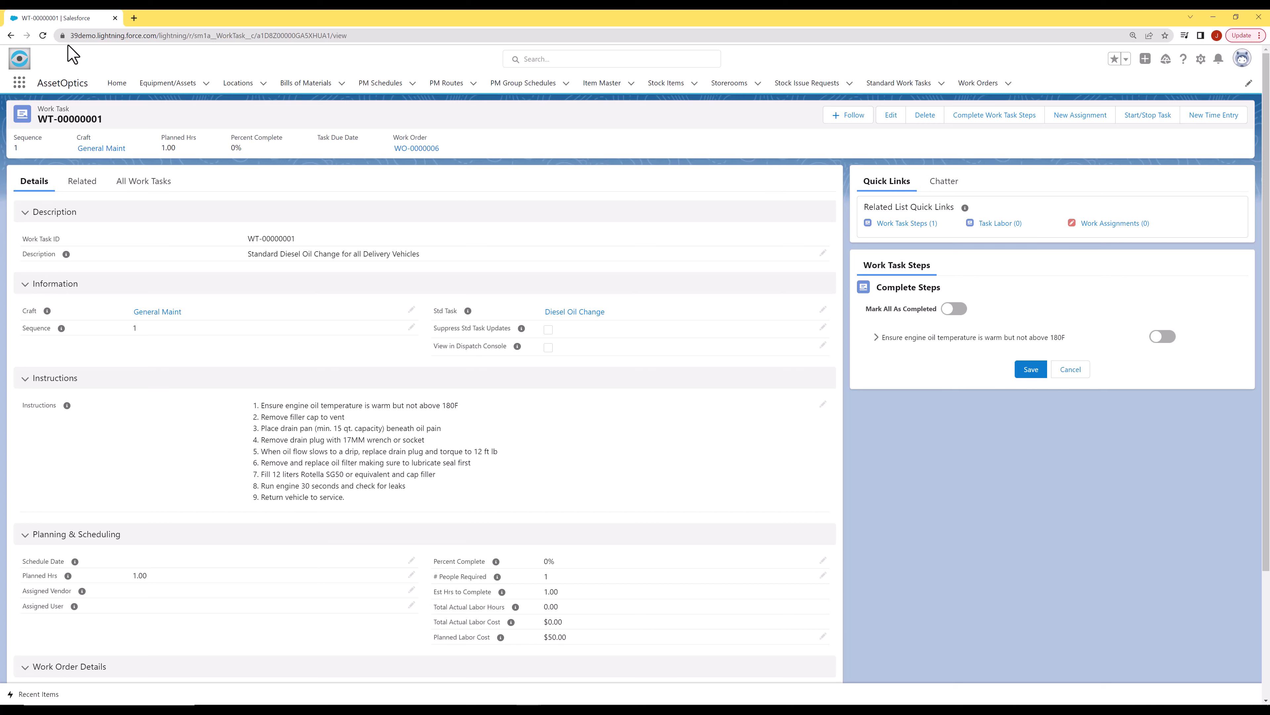
pyautogui.click(10, 35)
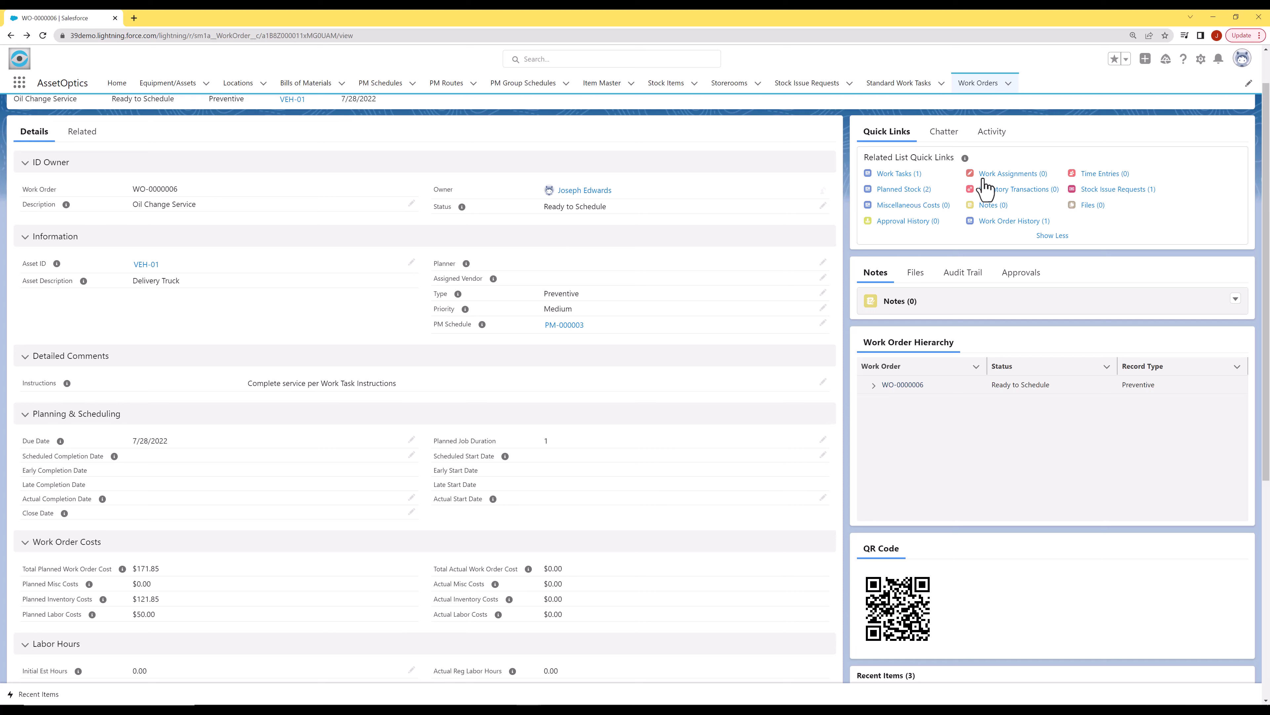
# Start a new assignment on the Oil Change Service work order and replace the default assigned user with the technician.
pyautogui.moveTo(983, 184)
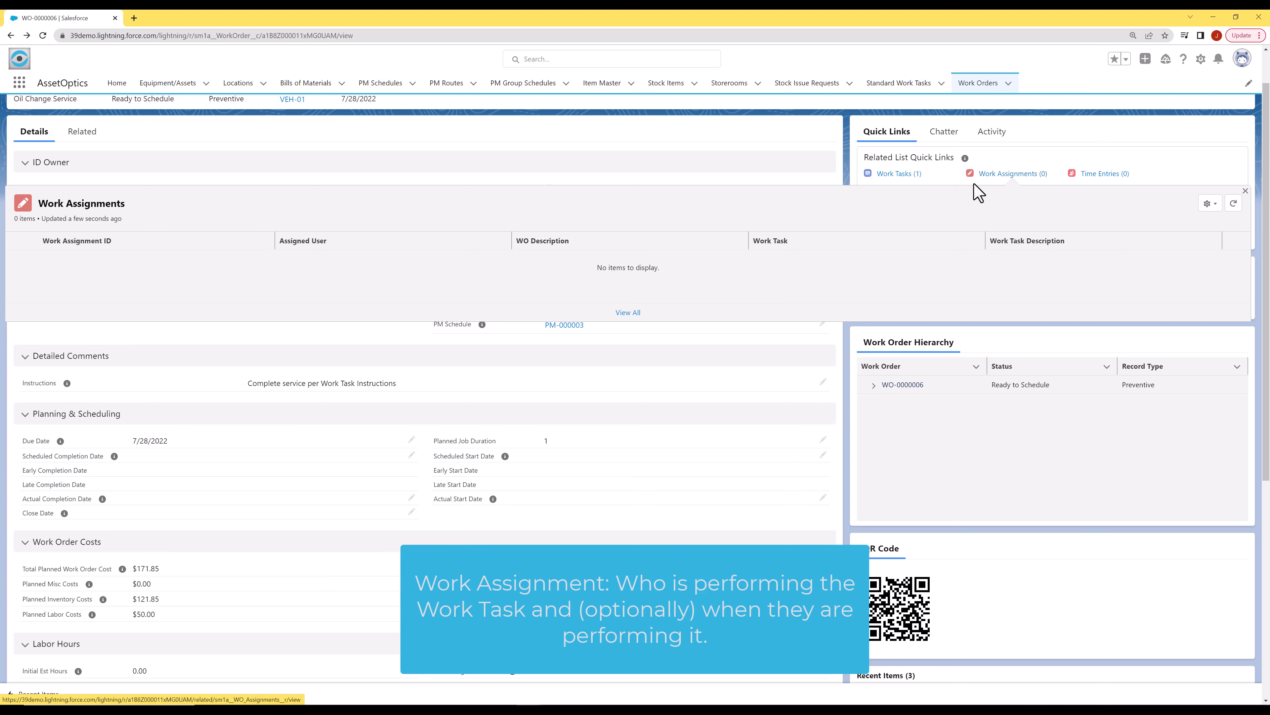
pyautogui.scroll(2, 849, 275)
pyautogui.scroll(1, 849, 275)
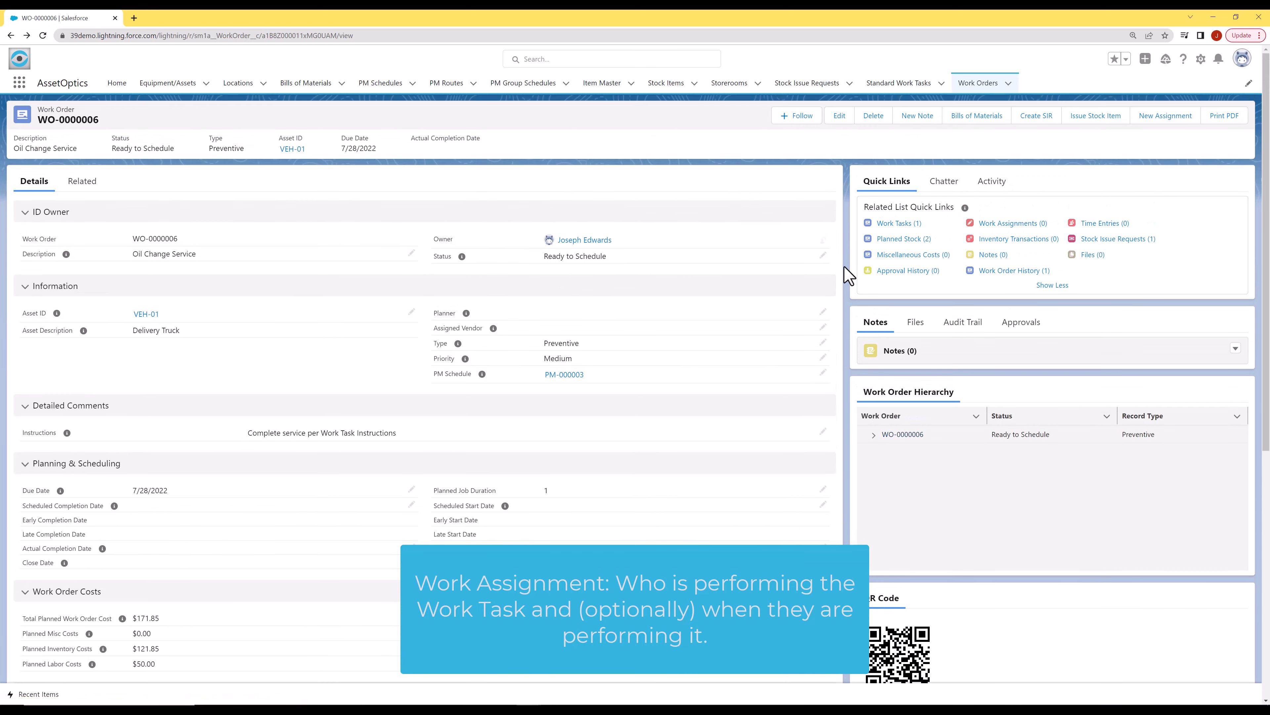
pyautogui.click(1160, 120)
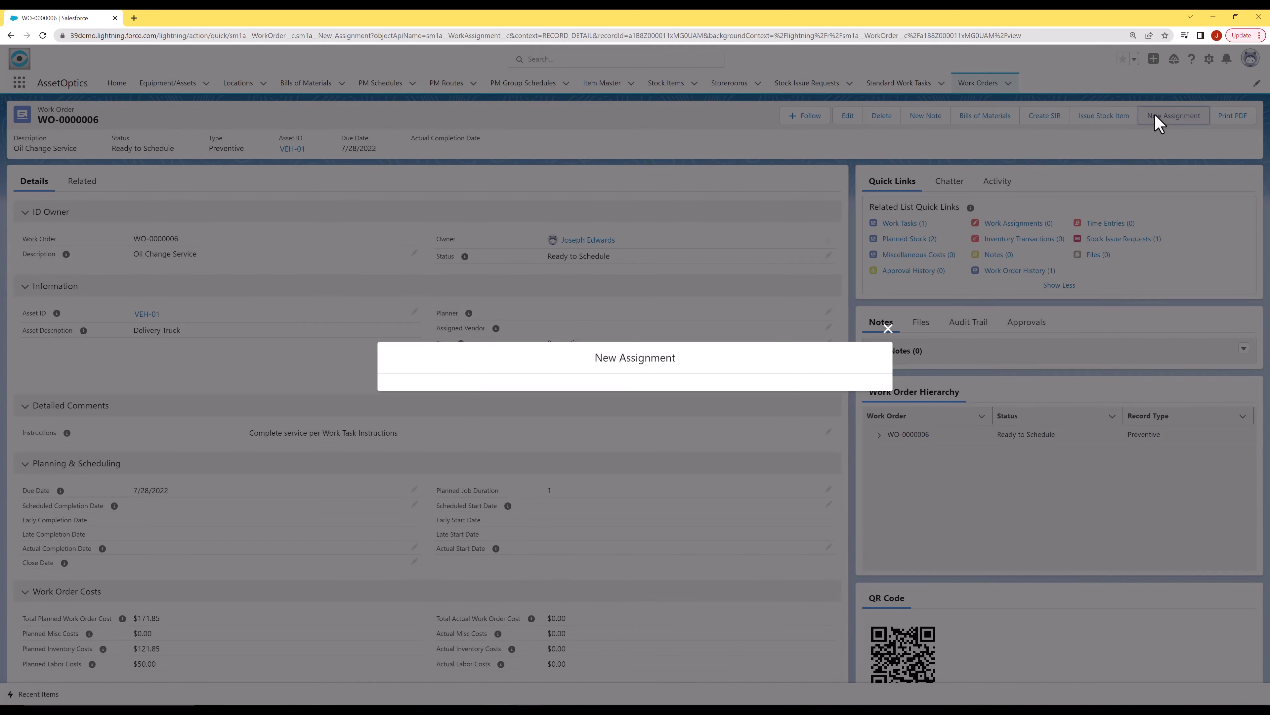
pyautogui.click(502, 370)
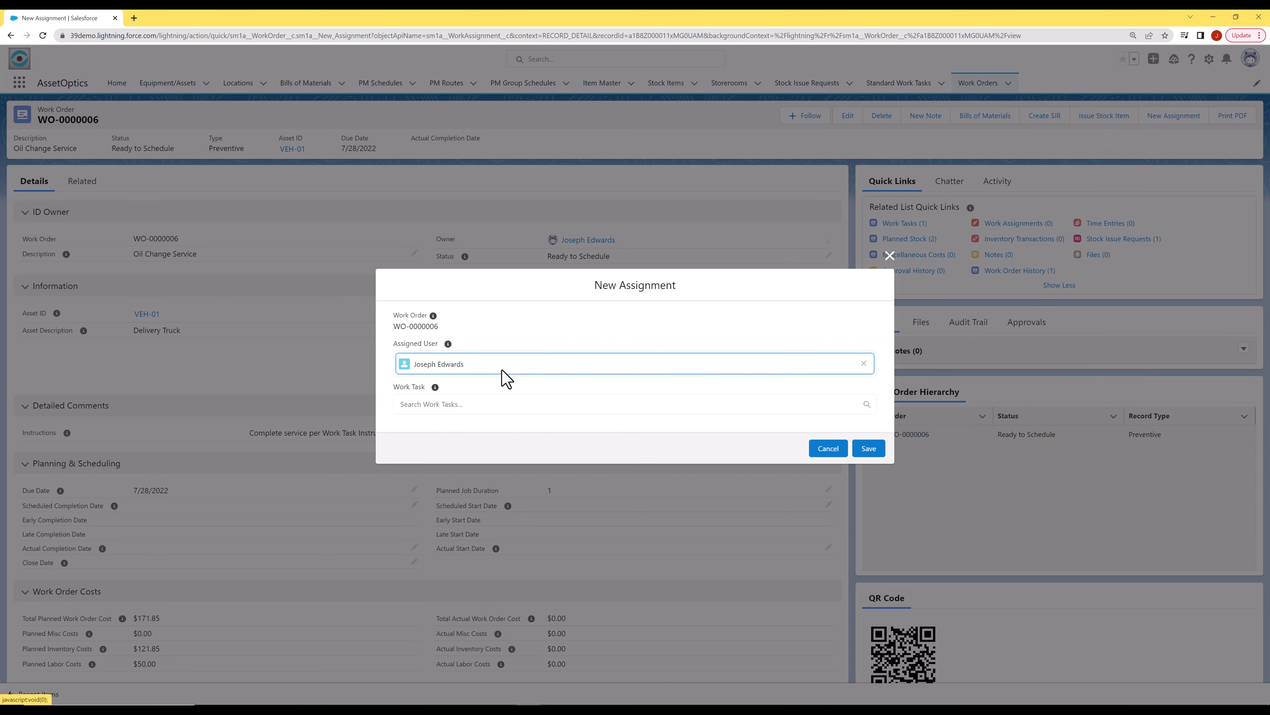
pyautogui.click(864, 364)
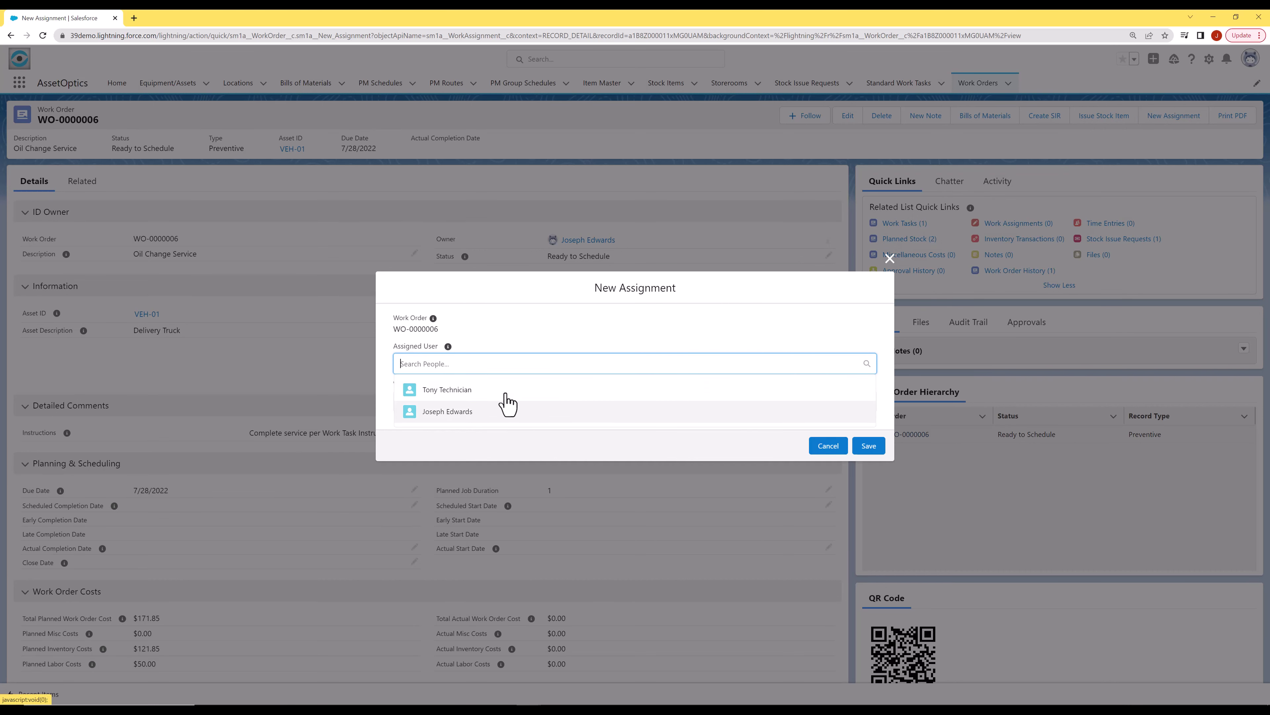
pyautogui.click(462, 393)
# Search work tasks for "wt", link the Standard Diesel Oil Change task to the assignment, and save it.
pyautogui.click(463, 405)
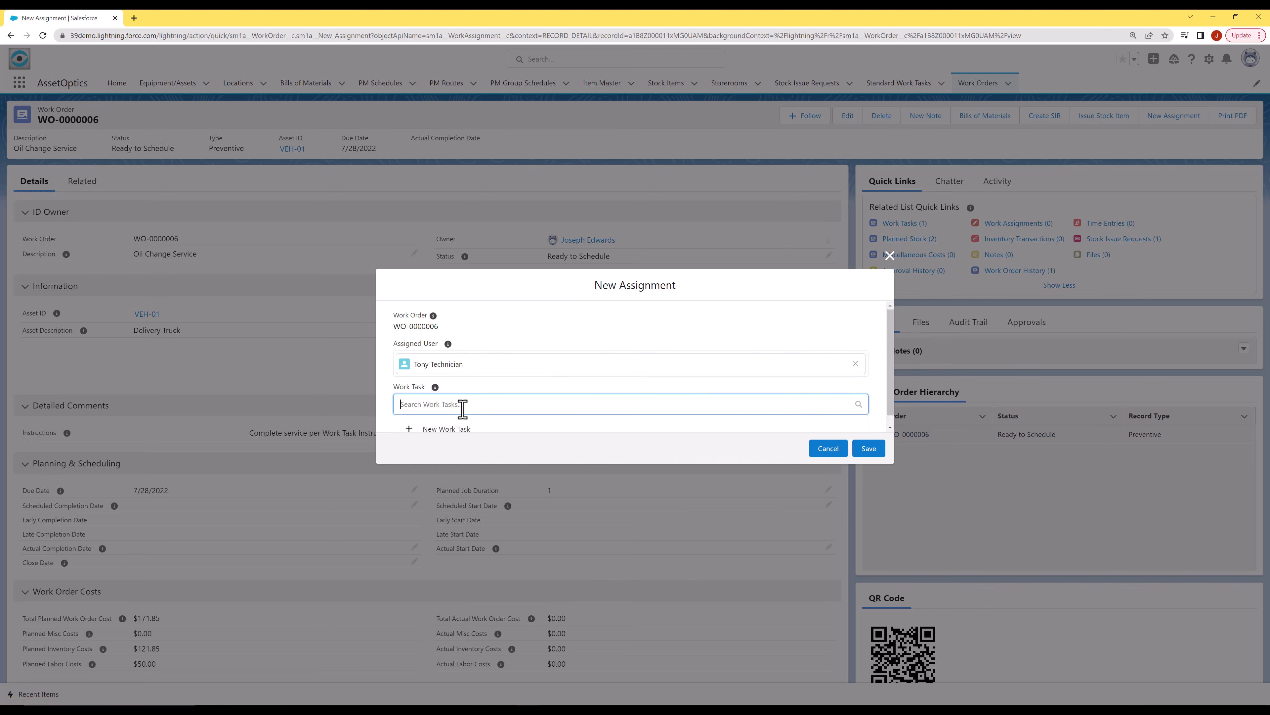
pyautogui.write('wt')
pyautogui.press('Return')
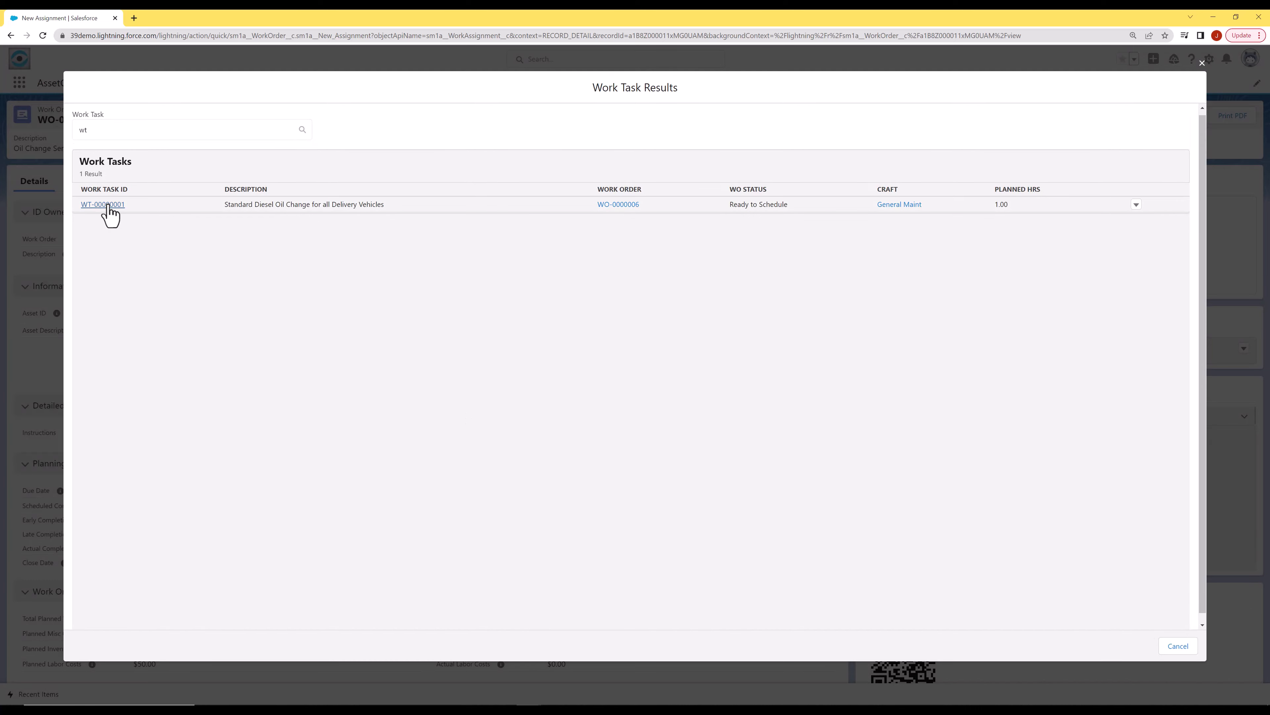
pyautogui.click(108, 205)
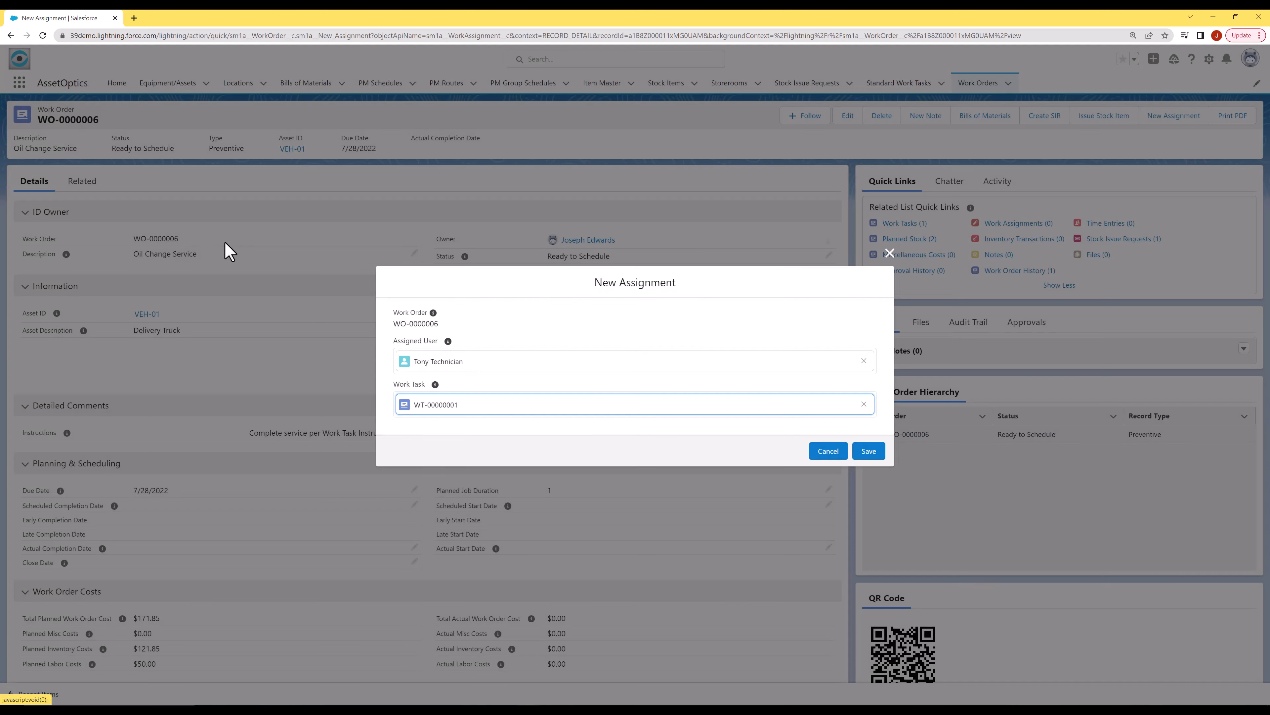
pyautogui.click(862, 455)
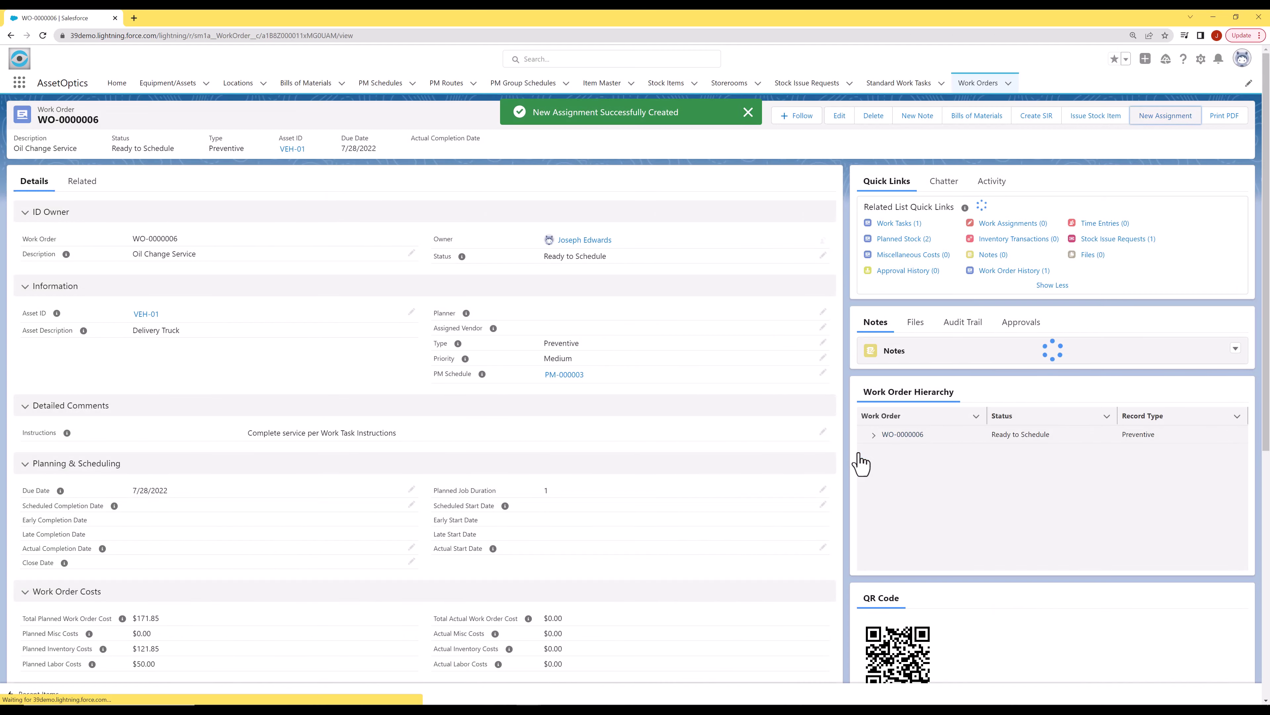
pyautogui.moveTo(1032, 231)
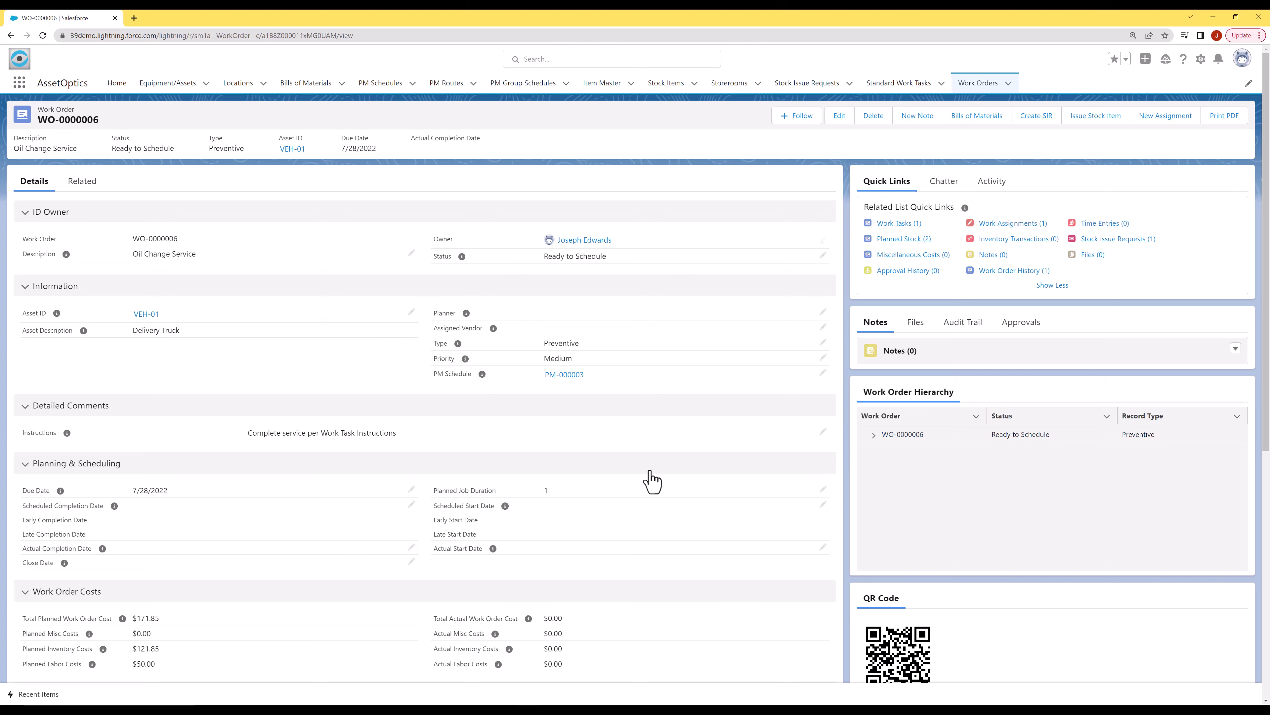
# Create and save a Corrective work order for the Fermentation Line asset with the description "Leaking valve".
pyautogui.click(1008, 83)
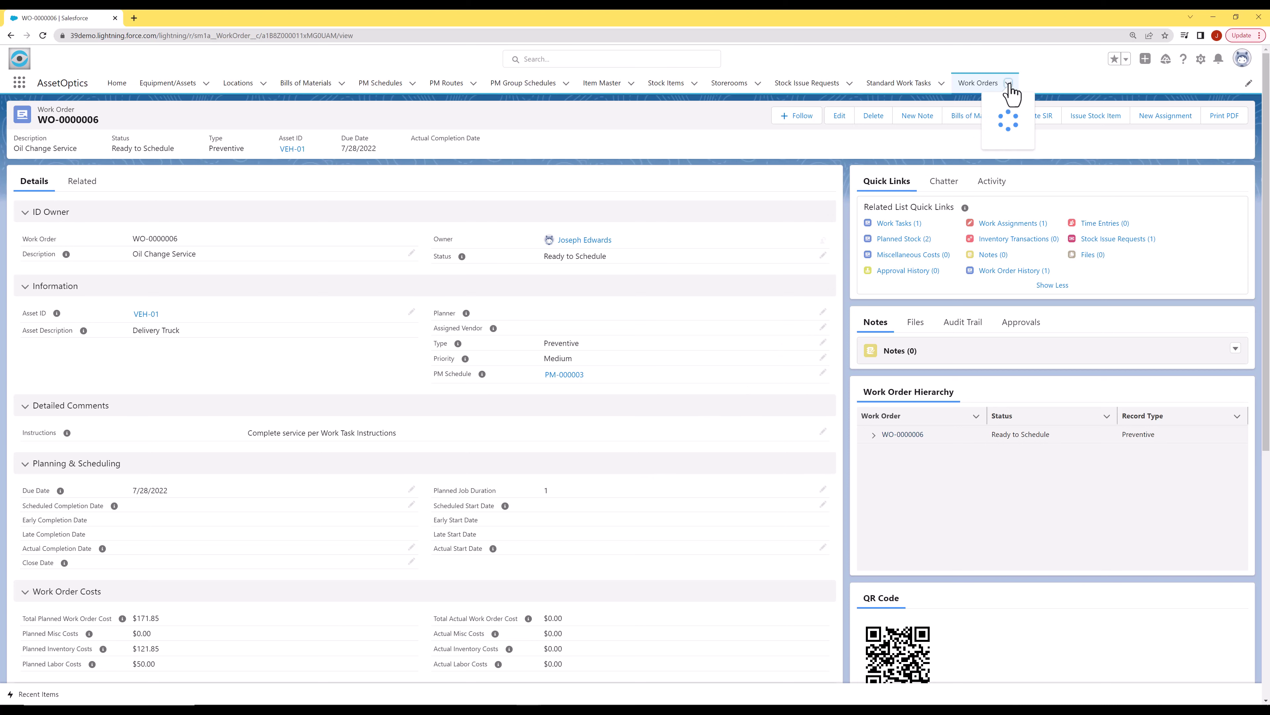
pyautogui.click(995, 104)
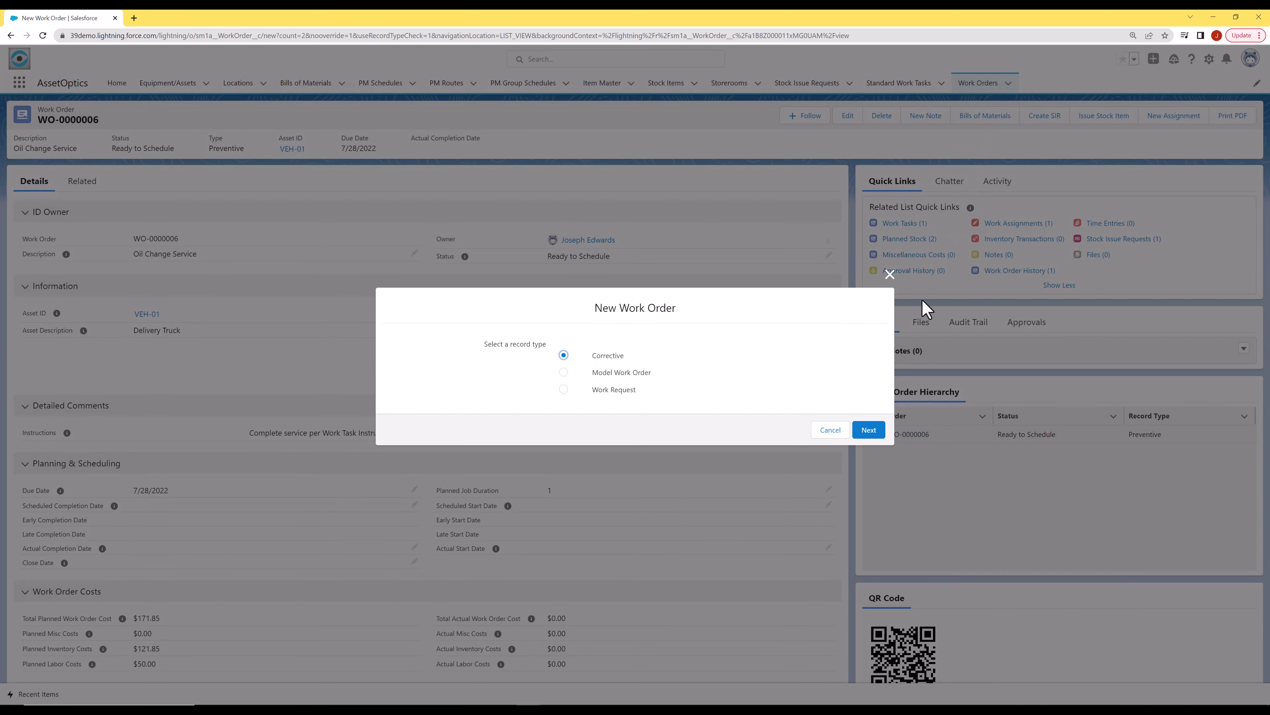
pyautogui.click(871, 439)
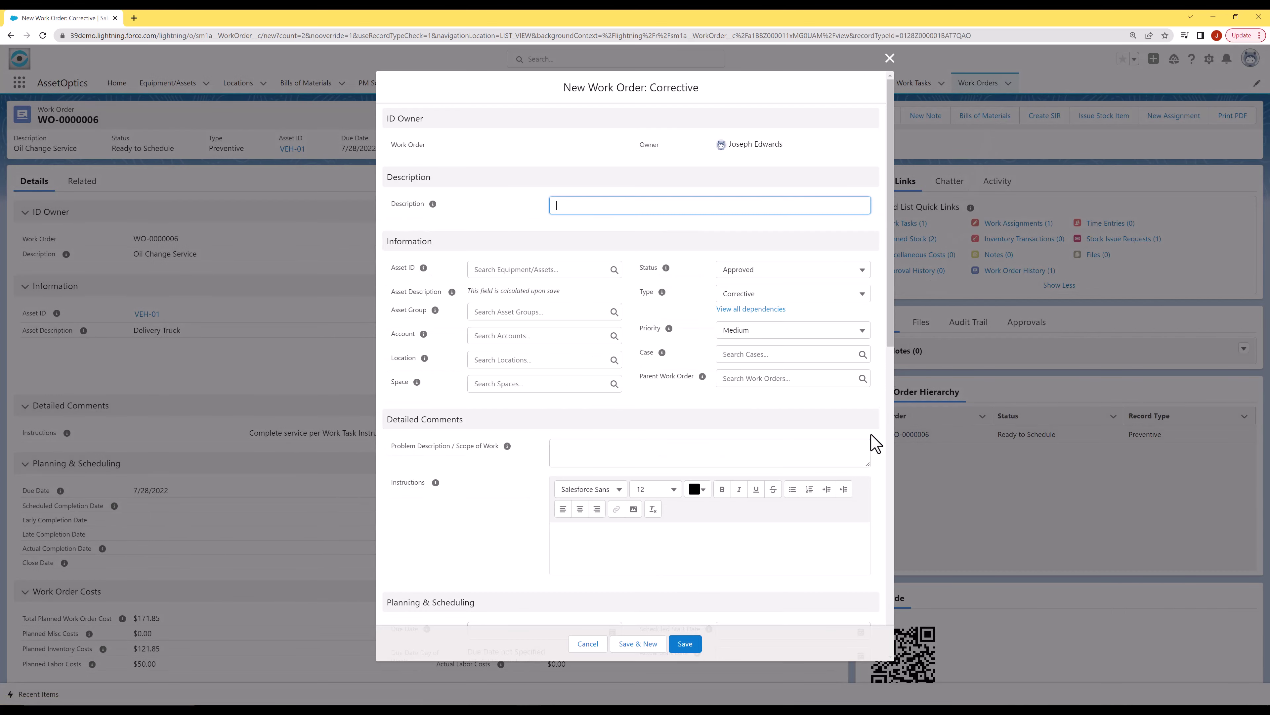
pyautogui.click(510, 272)
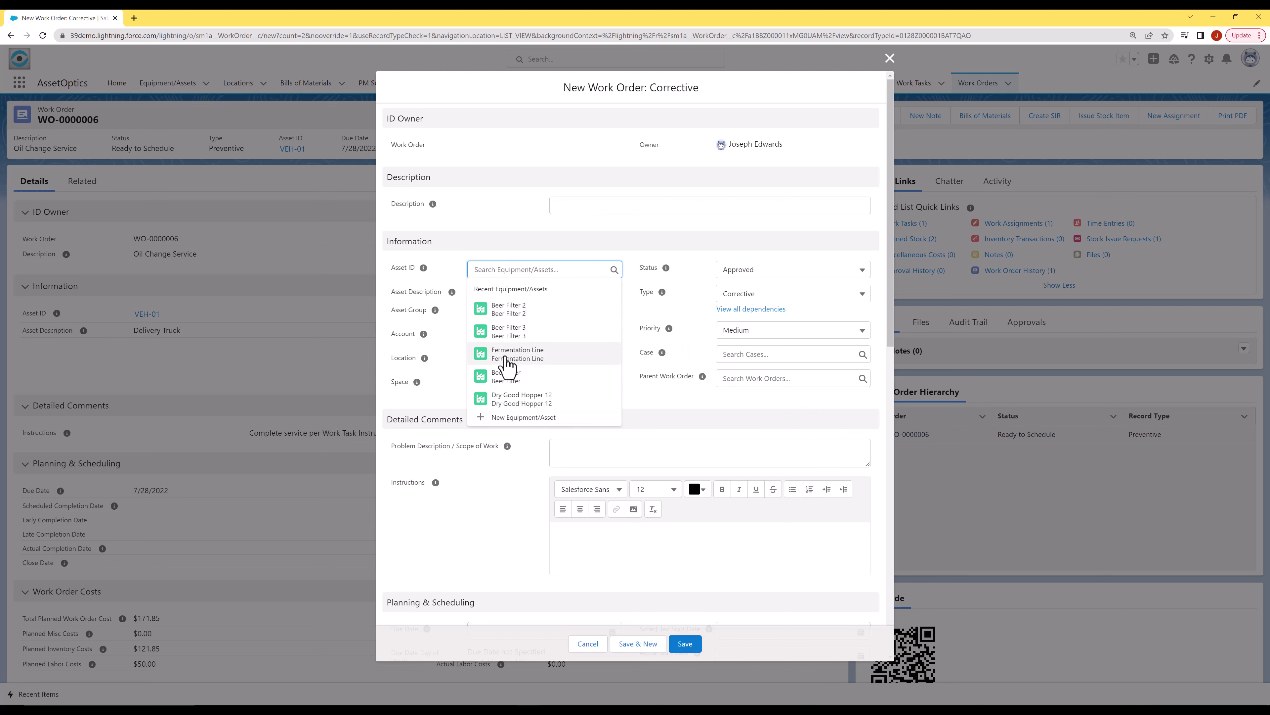
pyautogui.click(508, 365)
pyautogui.click(592, 207)
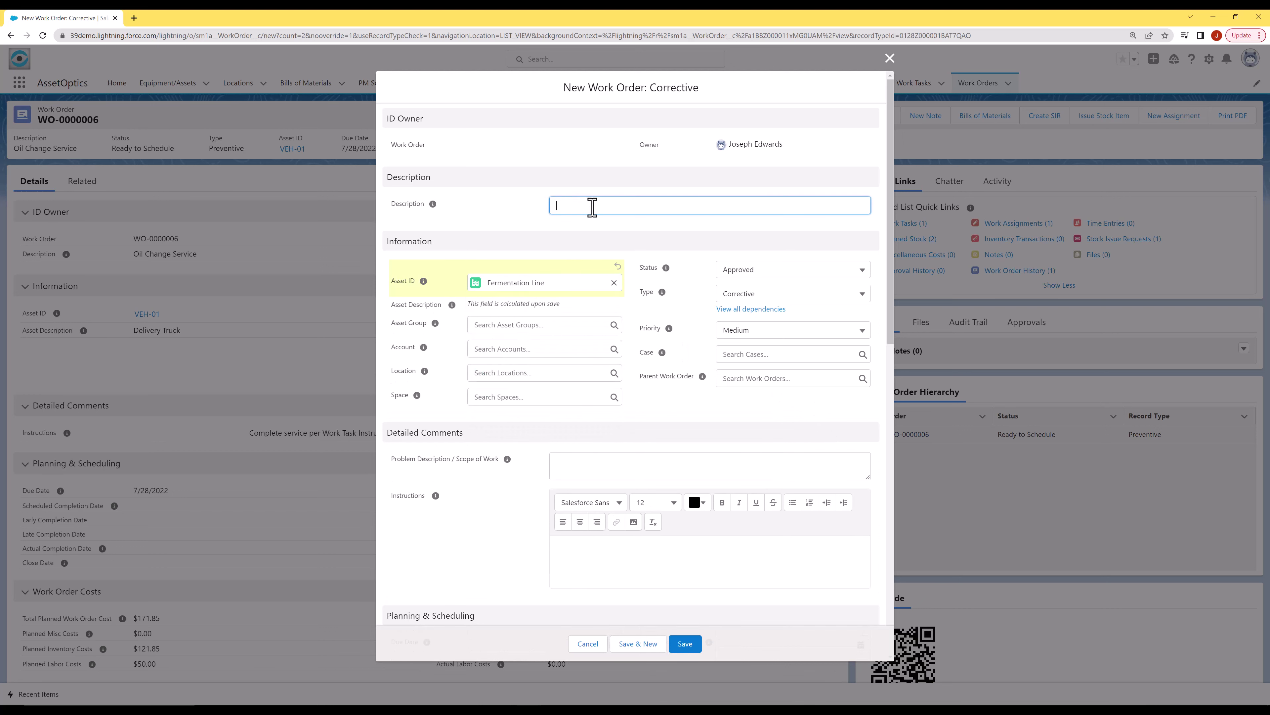
pyautogui.write('Leaking valve')
pyautogui.click(692, 651)
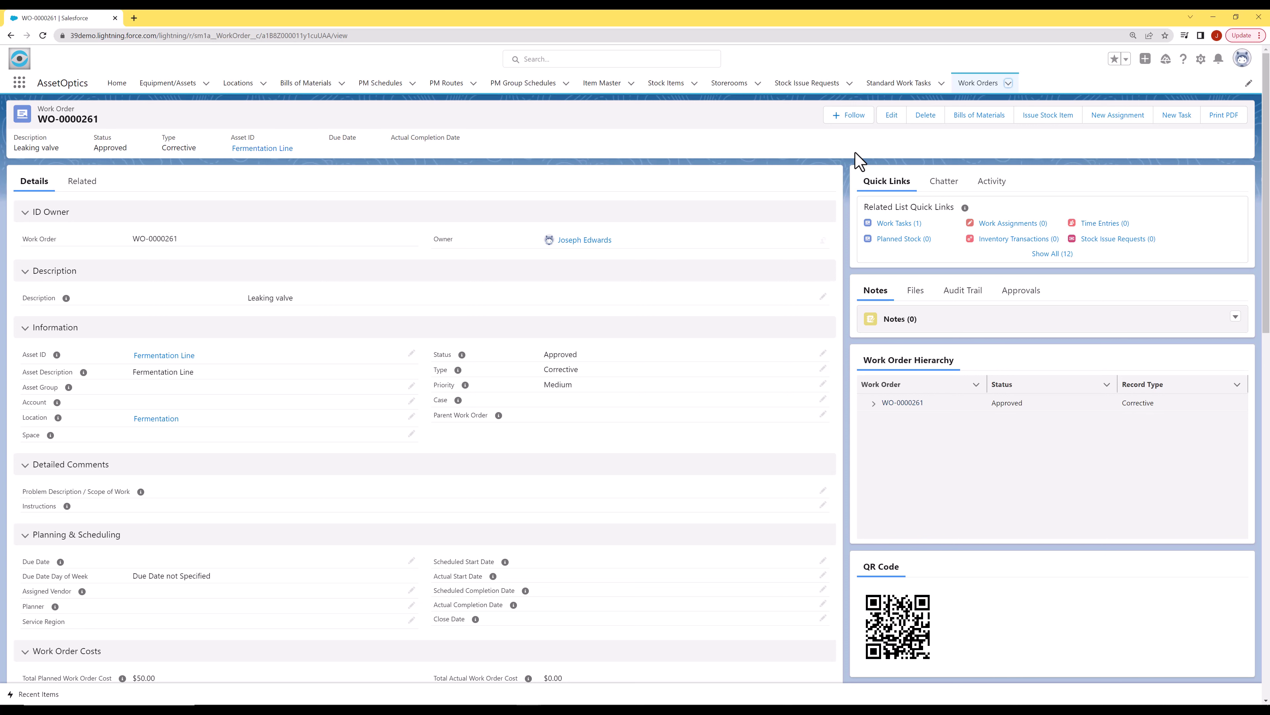
pyautogui.click(1009, 86)
pyautogui.click(1000, 103)
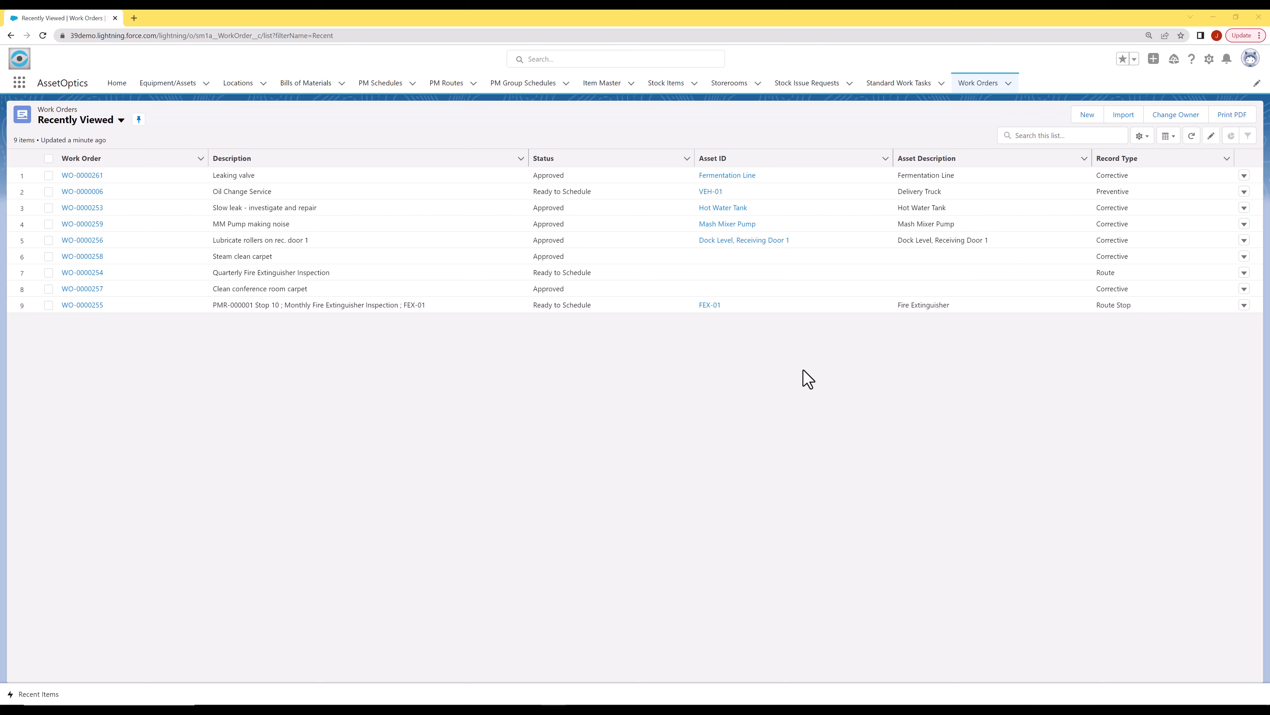
pyautogui.click(1008, 83)
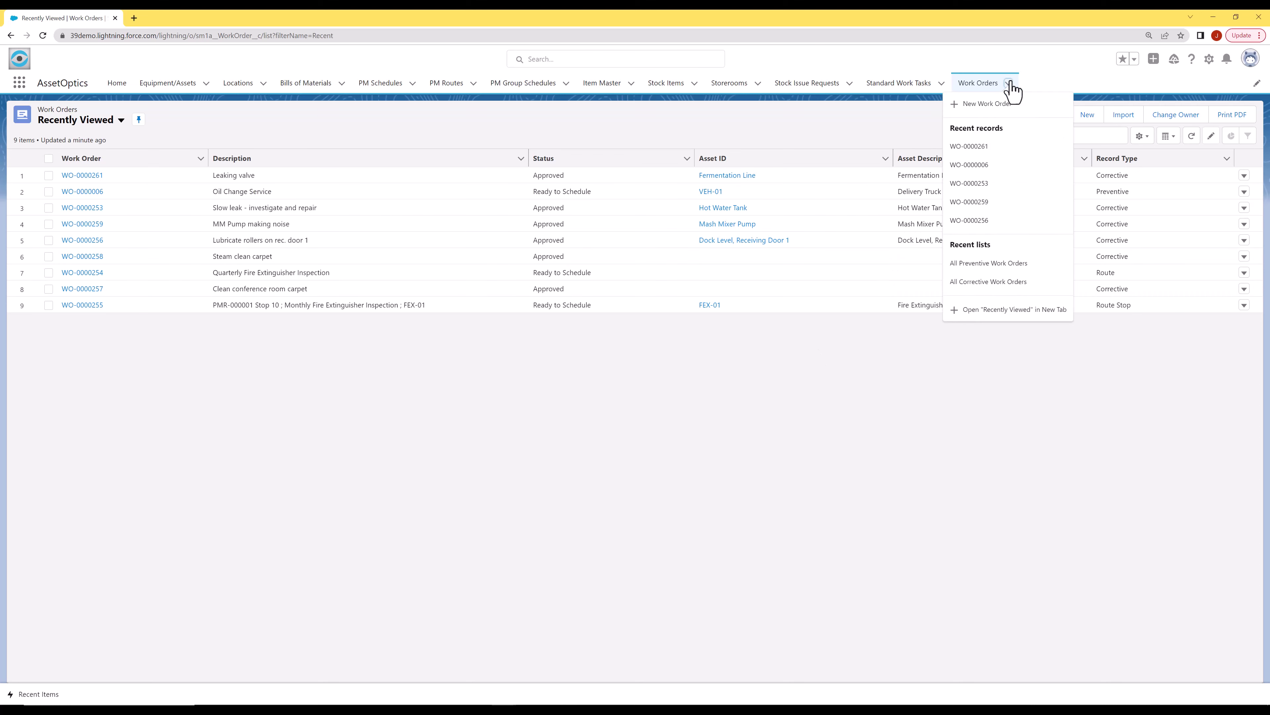
pyautogui.click(988, 105)
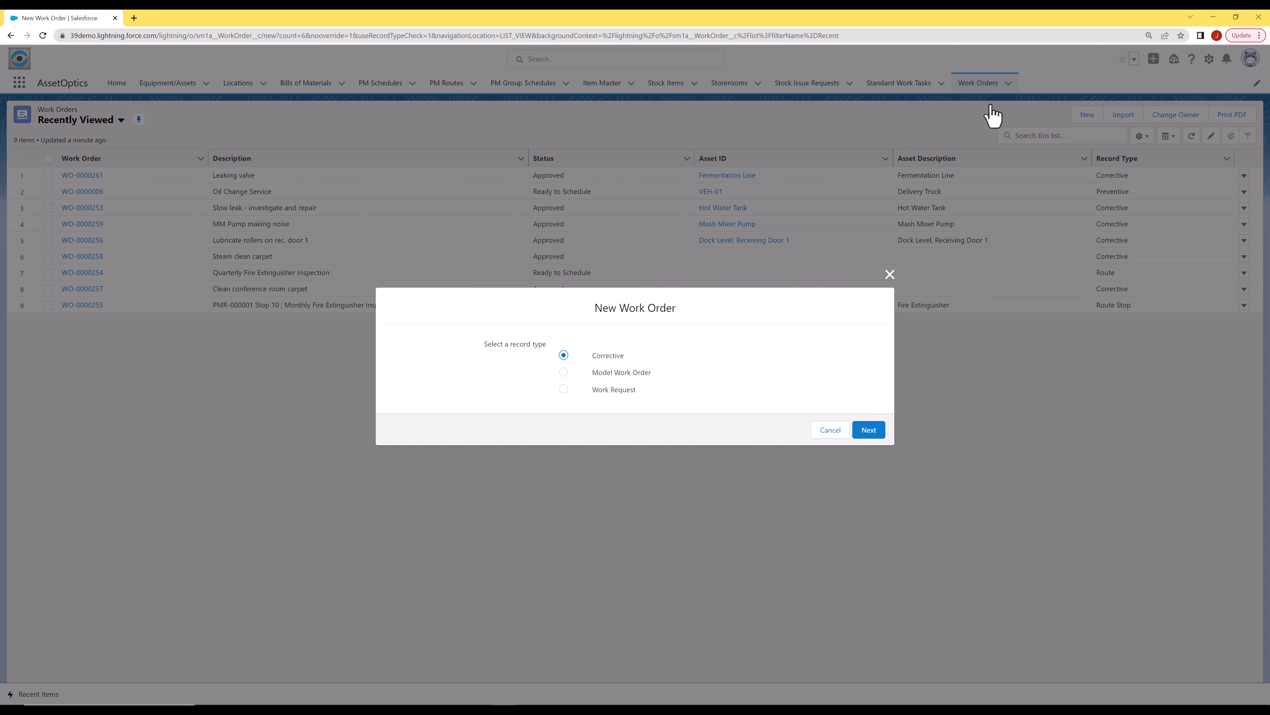
pyautogui.click(831, 431)
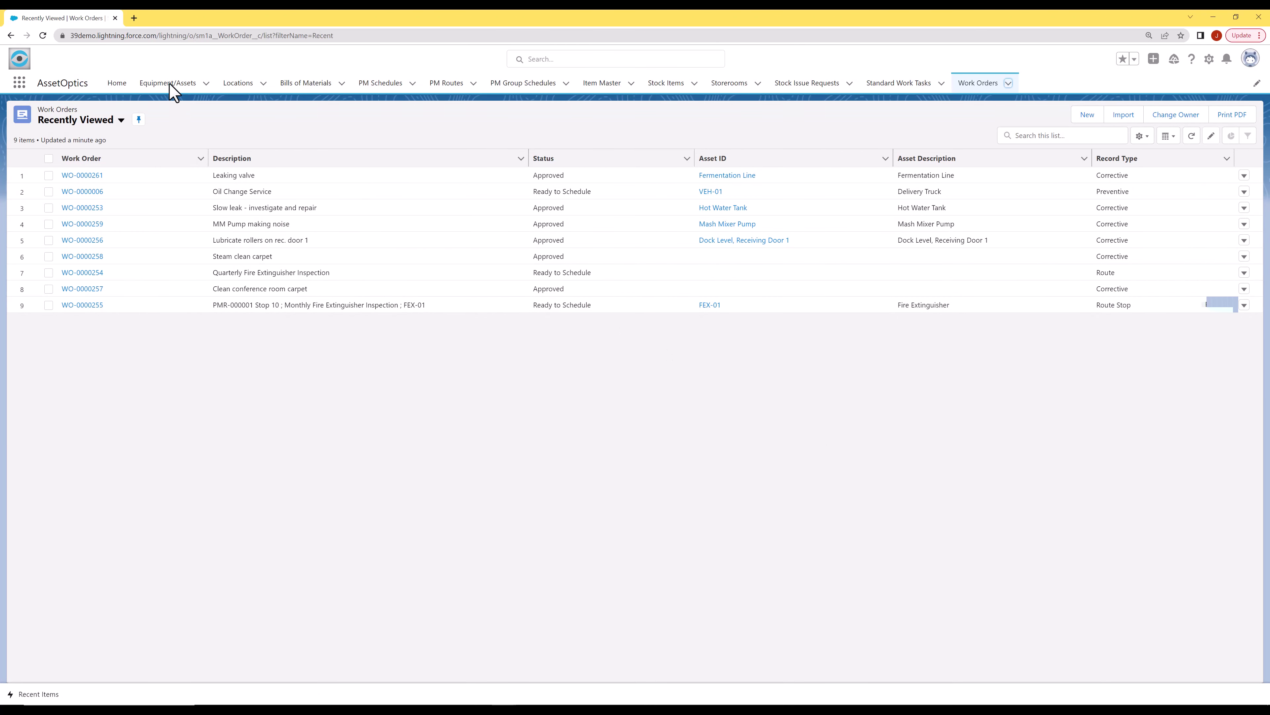
# Start a new work order from the Hot Water Tank asset record and describe it as "Leaking tank".
pyautogui.click(170, 85)
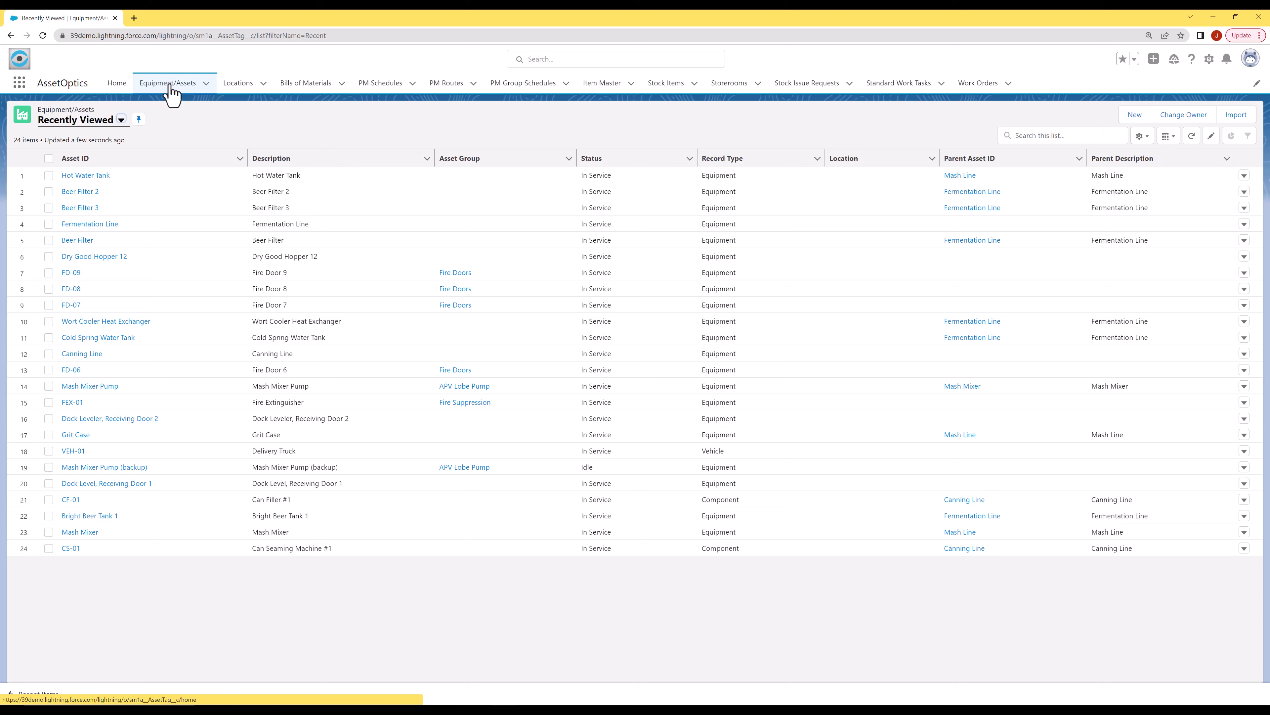
pyautogui.click(91, 177)
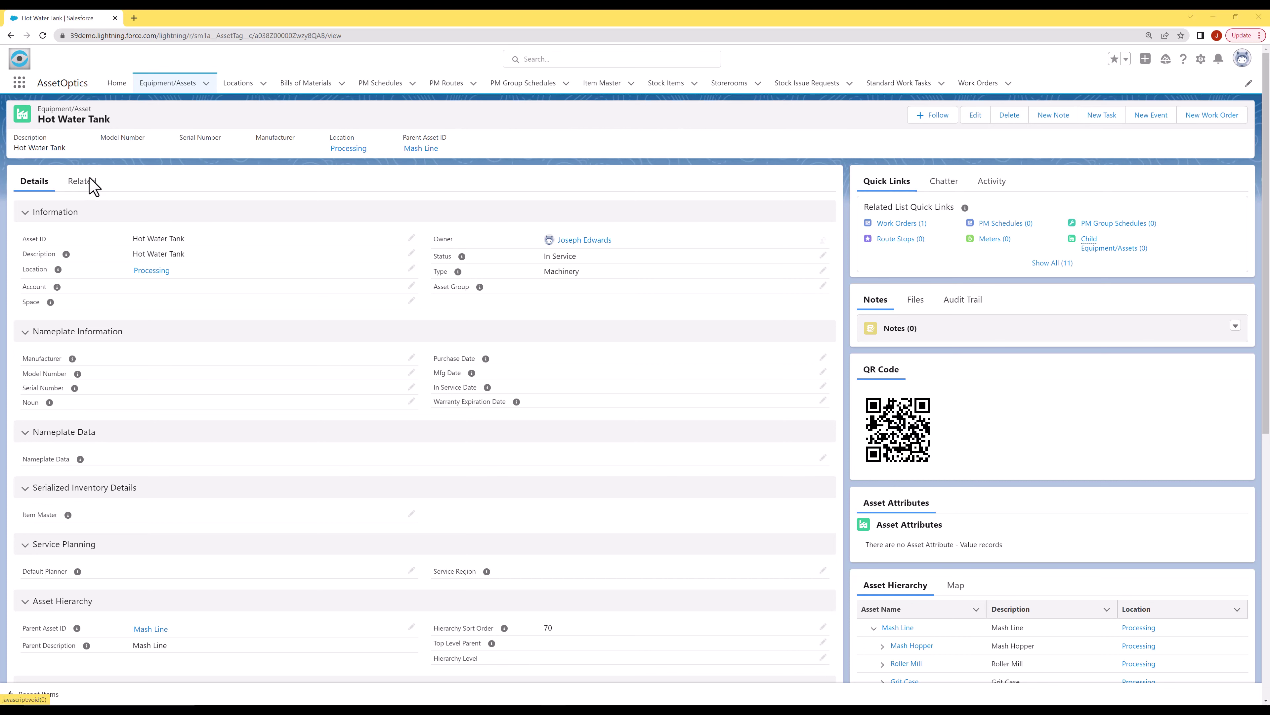
pyautogui.click(1190, 120)
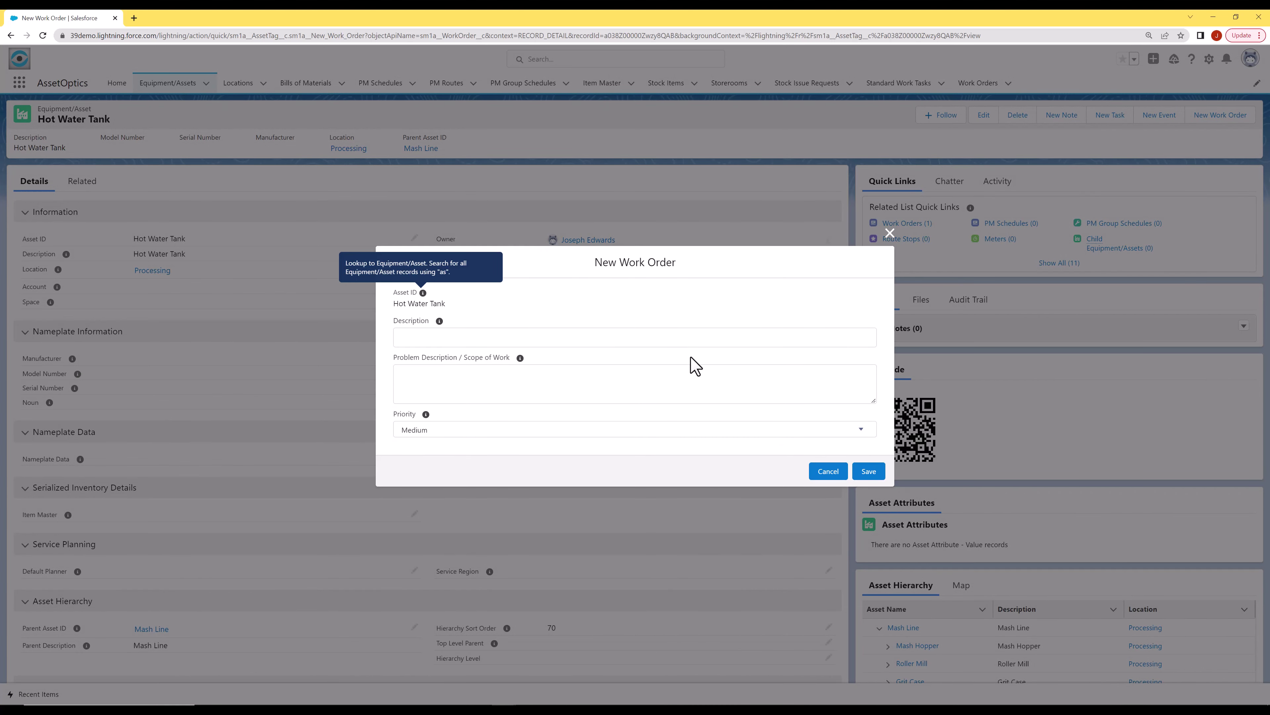
pyautogui.click(692, 341)
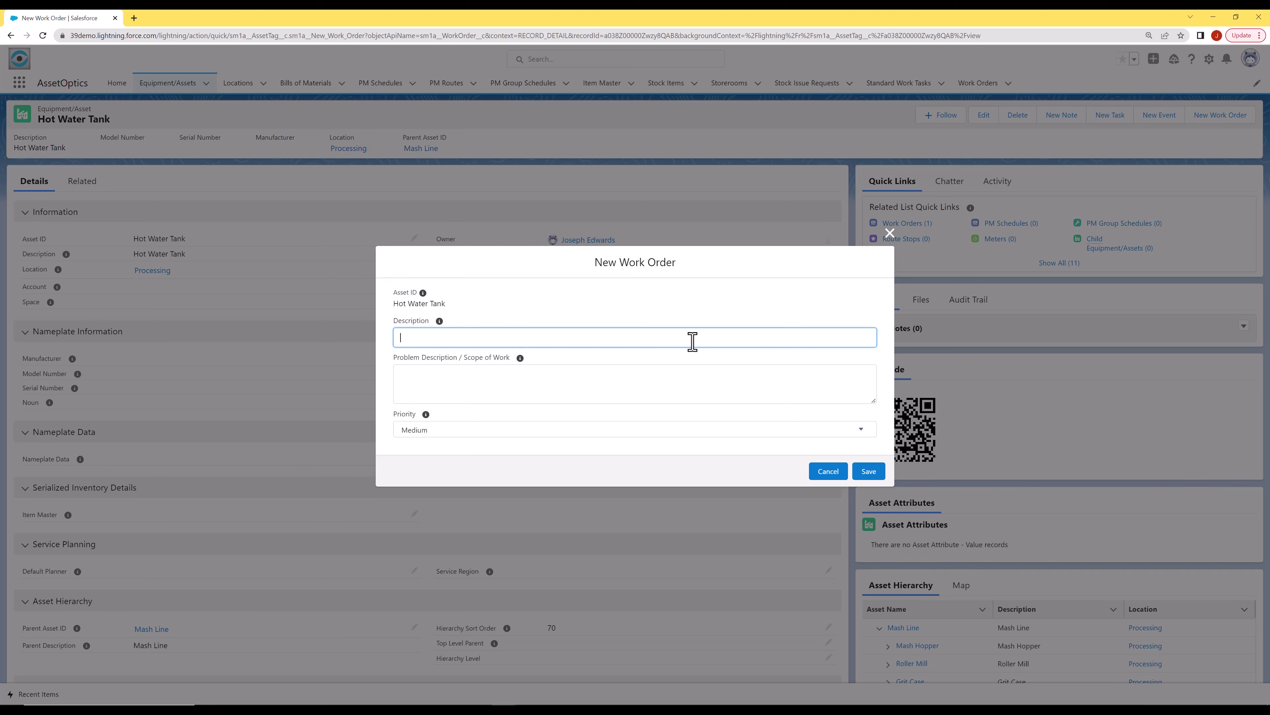
pyautogui.write('Leaking tank')
# Enter "Please investigate leak from bottom of the tank" as the problem description and save the work order.
pyautogui.click(505, 395)
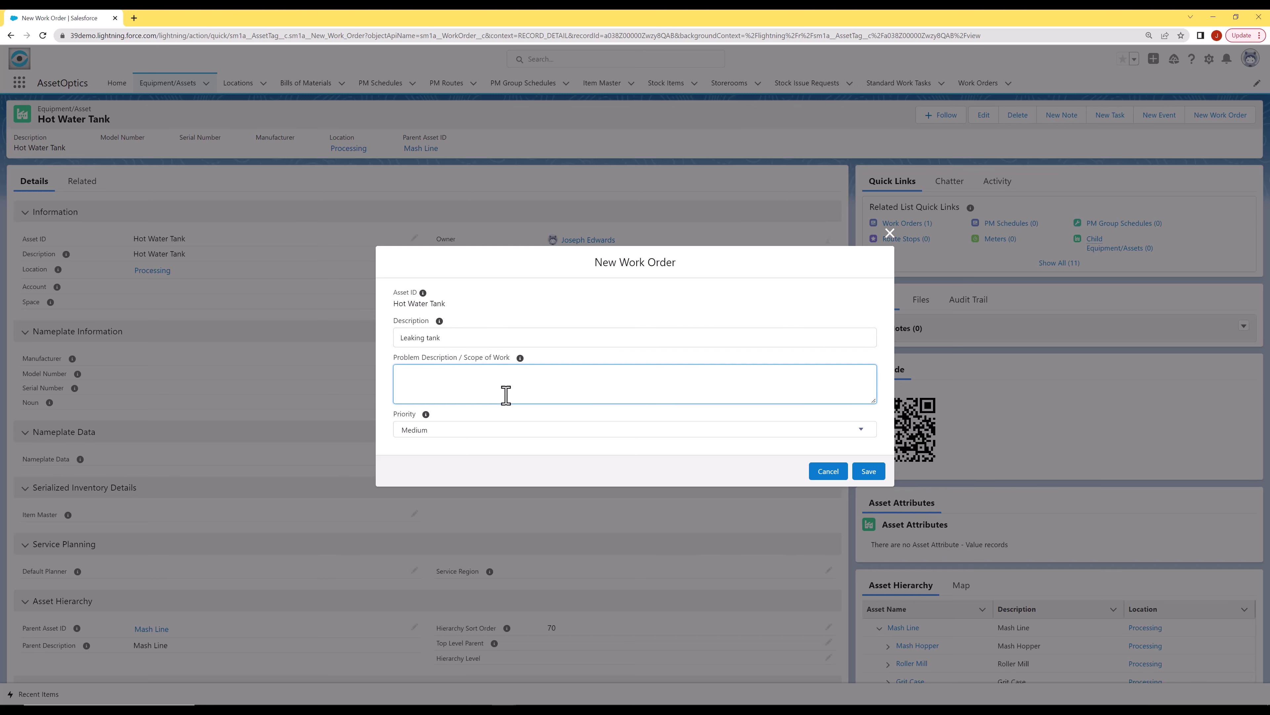
pyautogui.write('Please inven')
pyautogui.write('tigate leak from bottom of the tank')
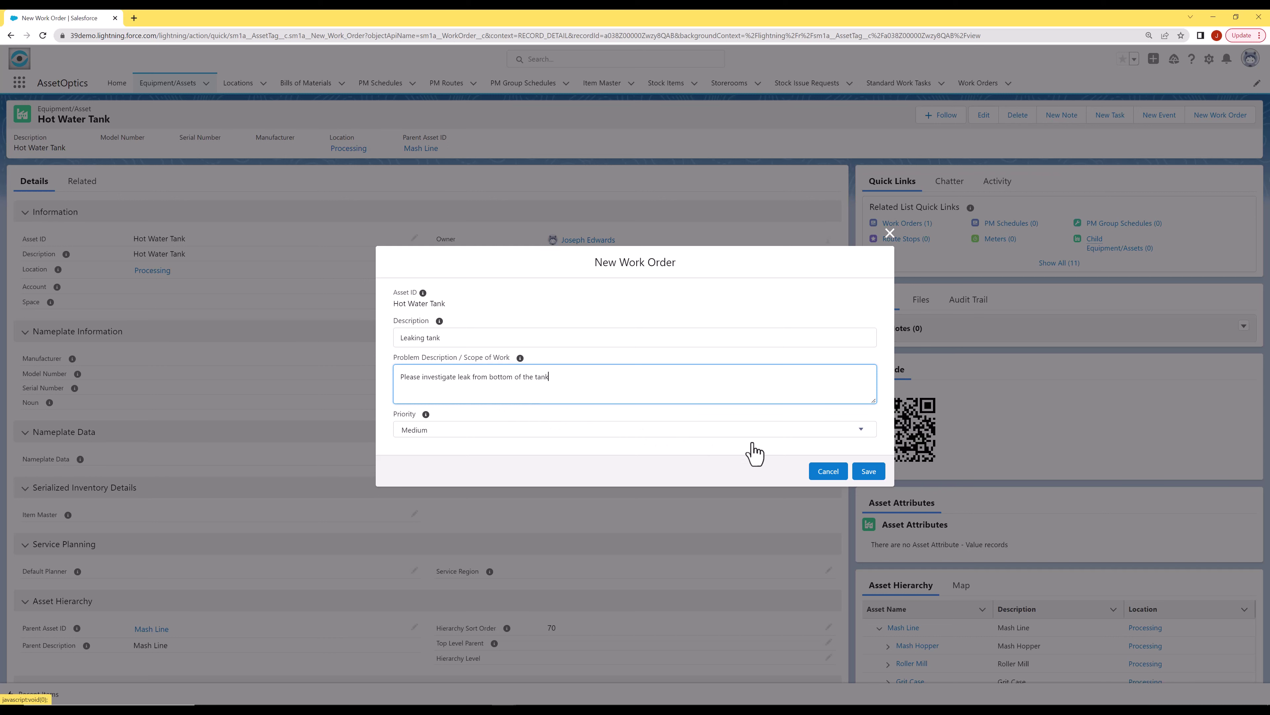
pyautogui.click(884, 469)
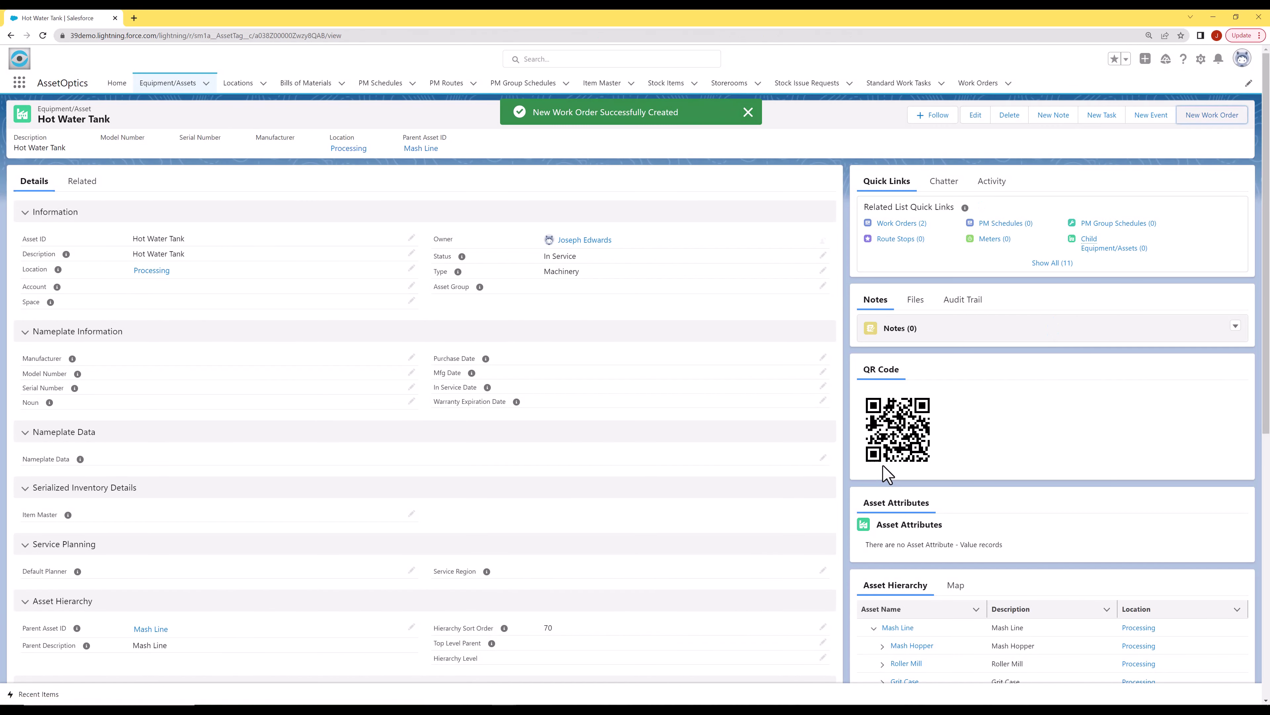
# Open the Leaking tank work order from the Hot Water Tank's related work orders and preview its planned stock.
pyautogui.moveTo(906, 234)
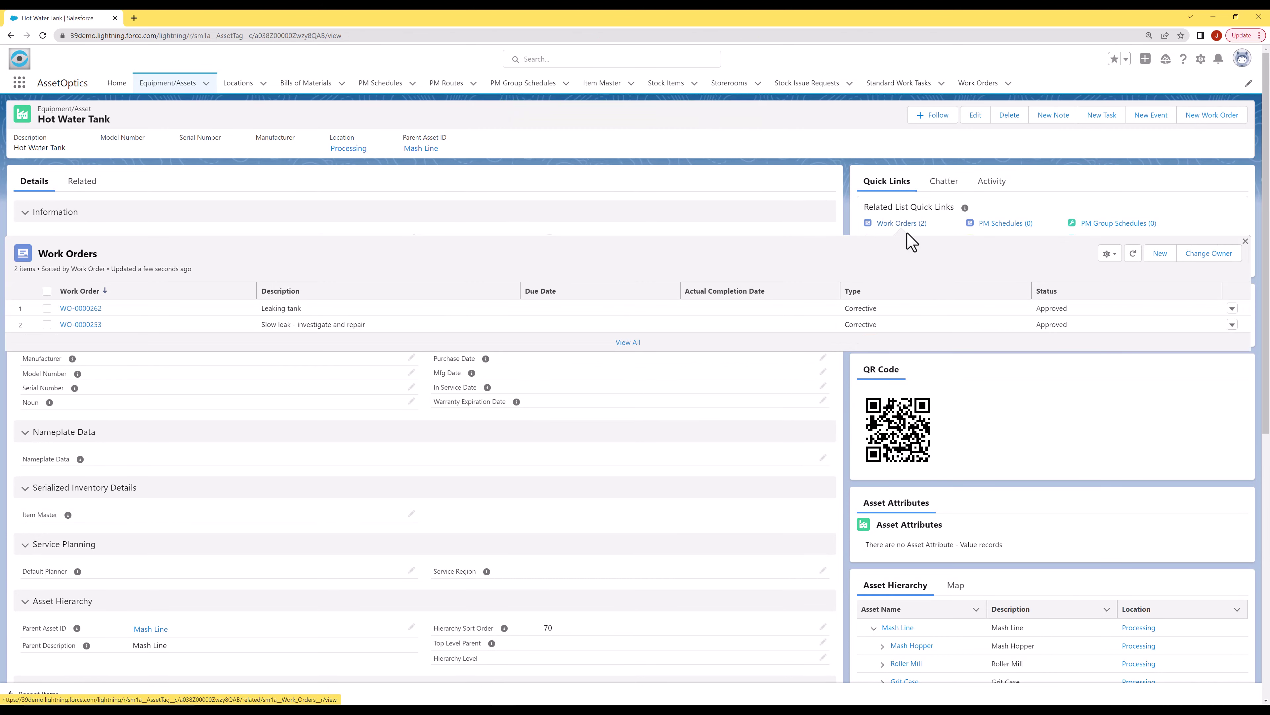
pyautogui.click(77, 309)
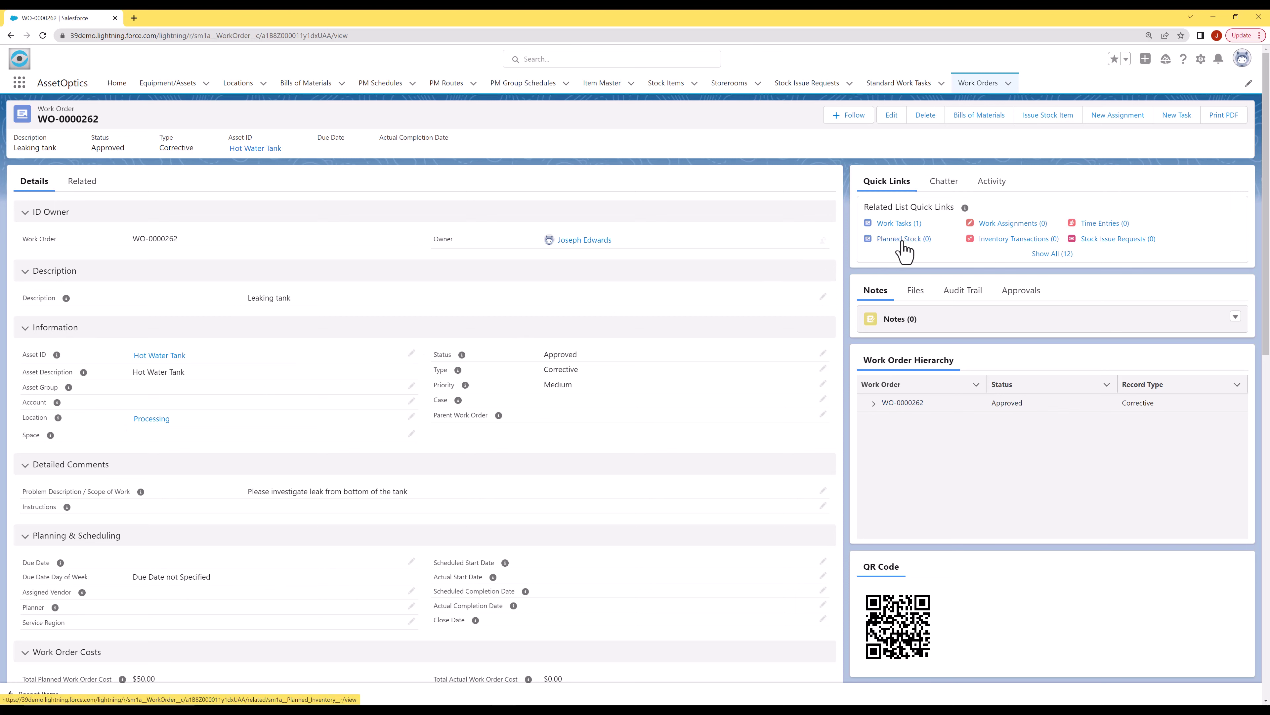
pyautogui.moveTo(903, 244)
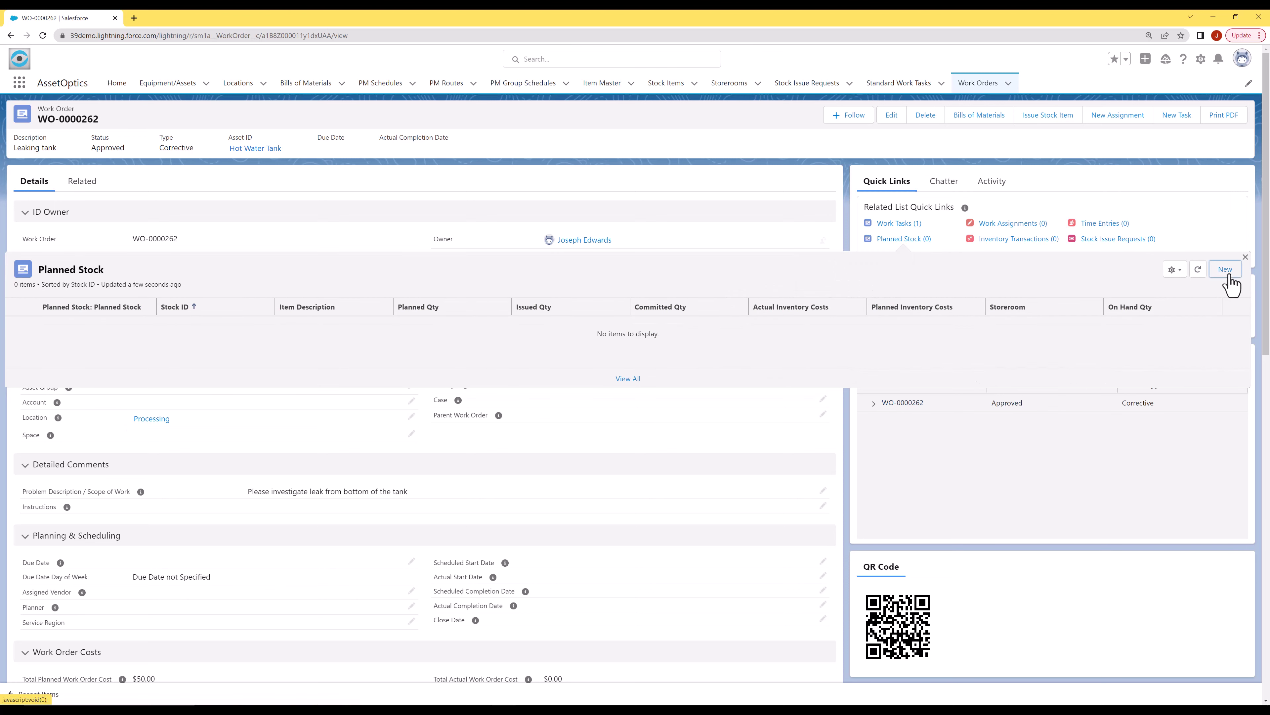
# Add the stock item See SEALS to the work order's planned stock with a planned quantity of 1 and save it.
pyautogui.click(1230, 275)
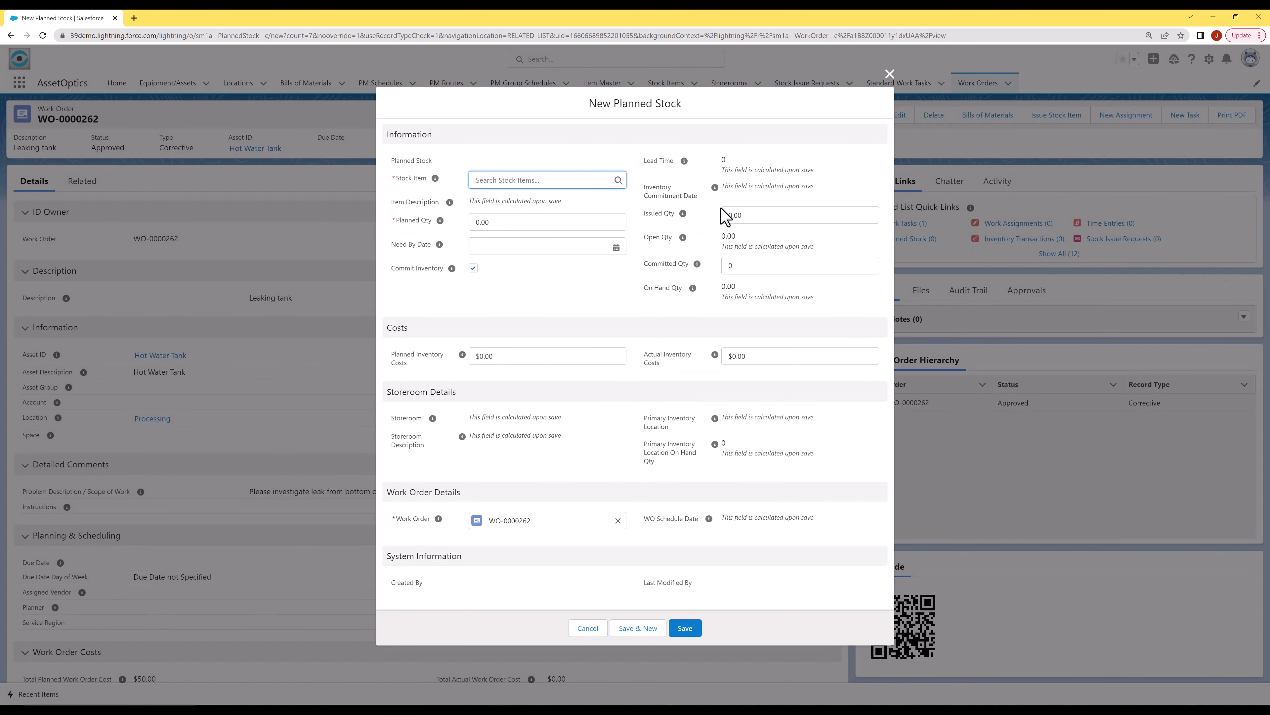
pyautogui.click(544, 181)
pyautogui.write('seal')
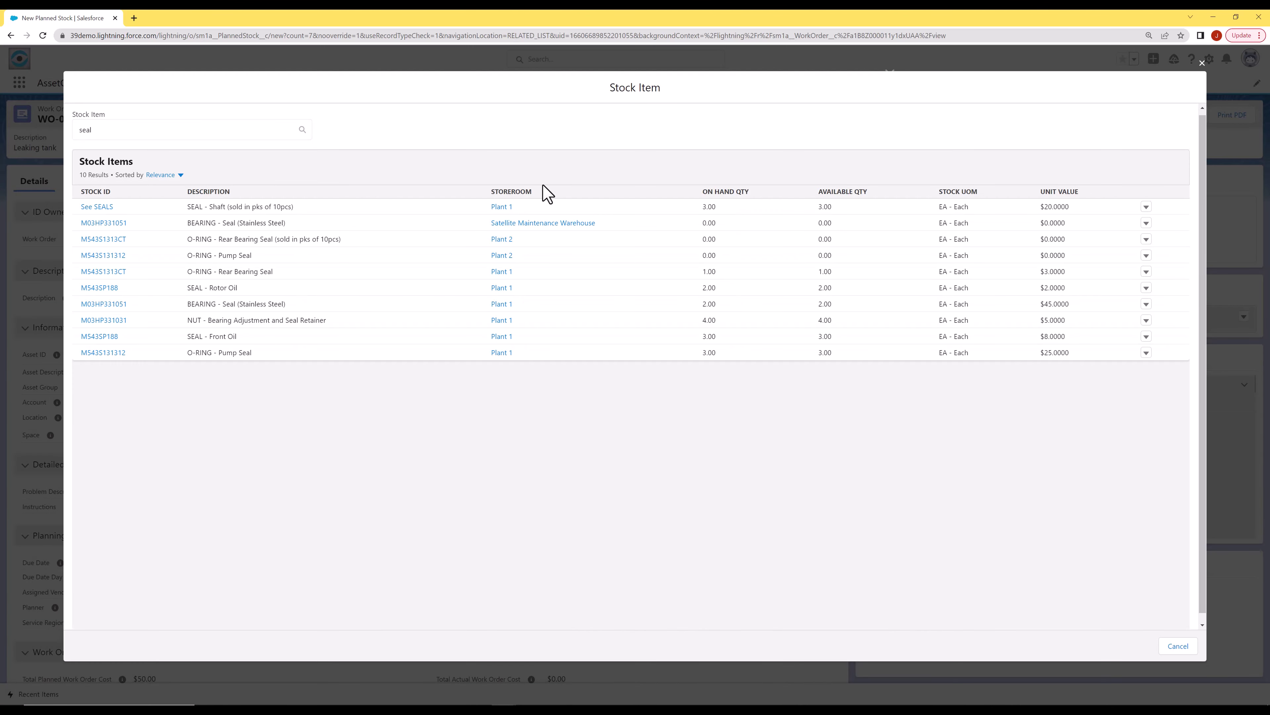
pyautogui.click(101, 206)
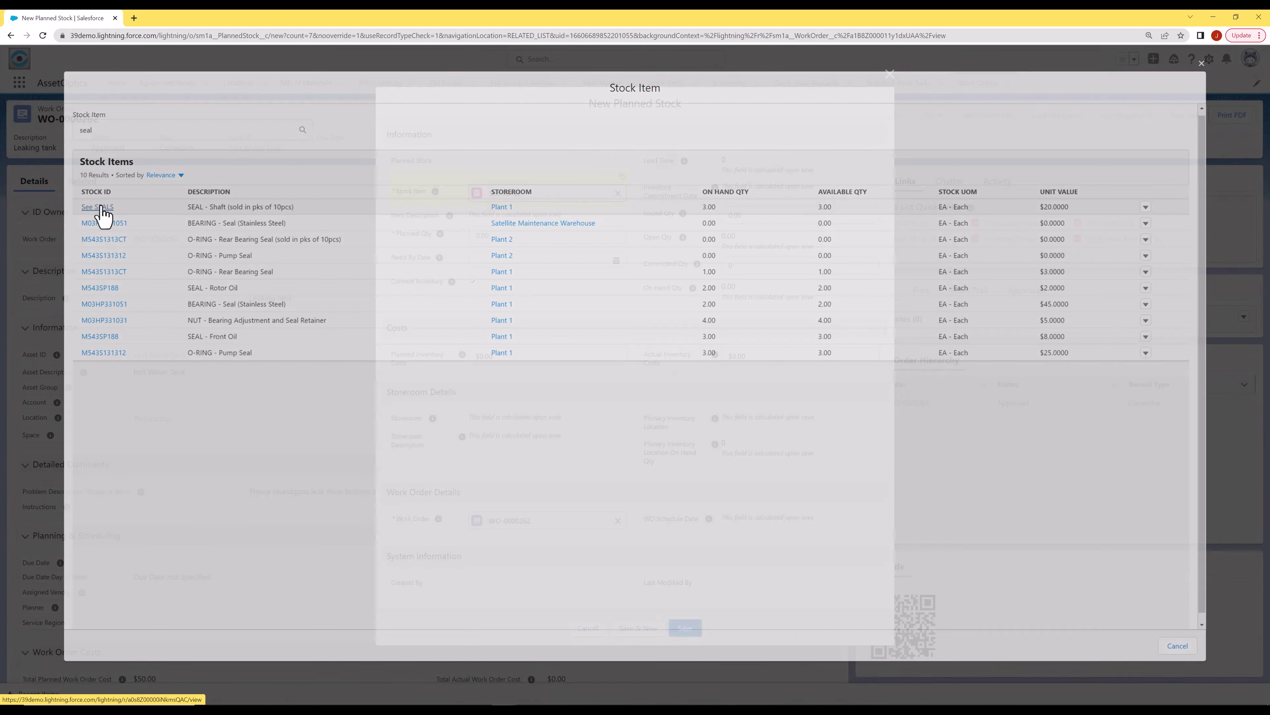
pyautogui.click(491, 235)
pyautogui.write('1')
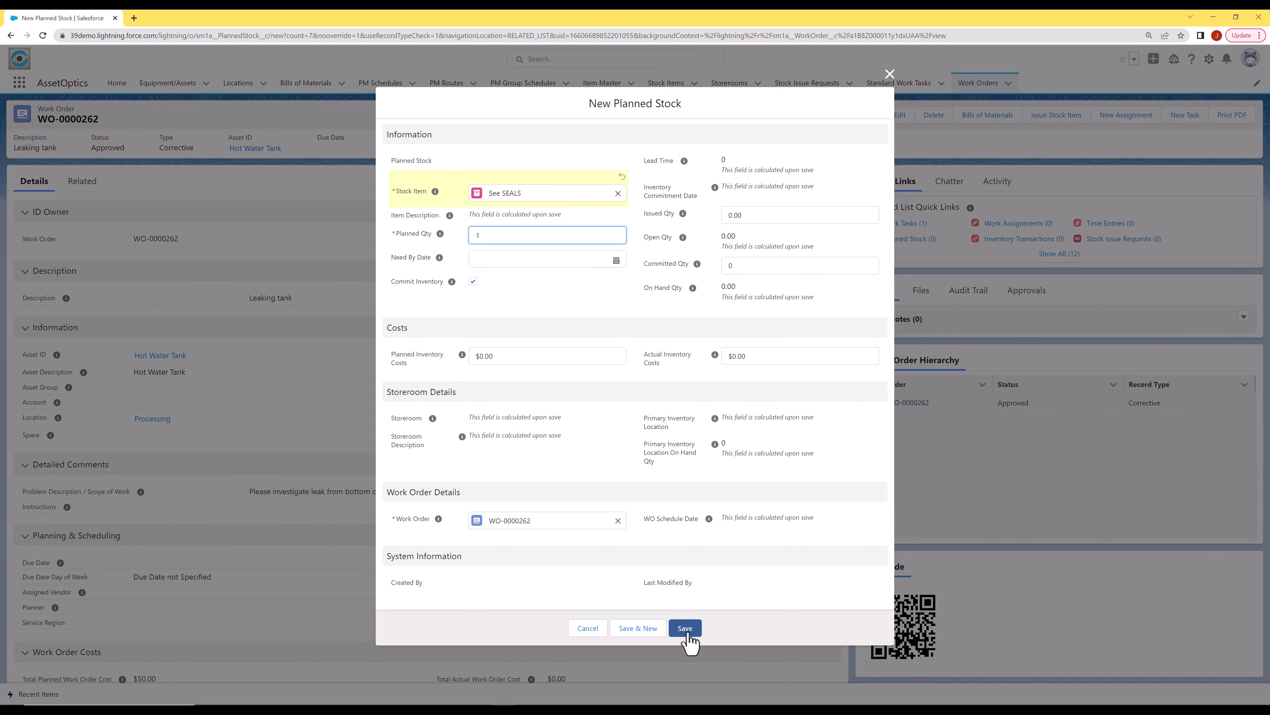
pyautogui.click(688, 633)
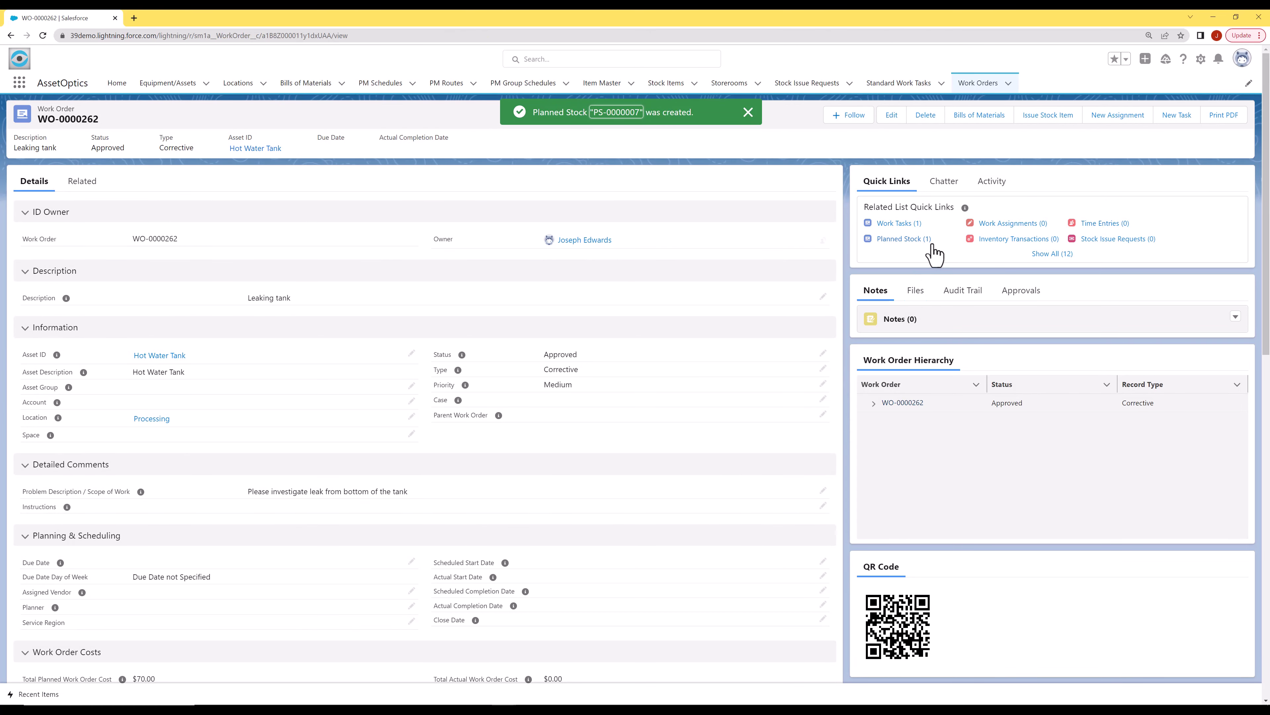
# Add the cover gasket M543S131417 to the work order's planned stock with a planned quantity of 1 and save it.
pyautogui.moveTo(933, 247)
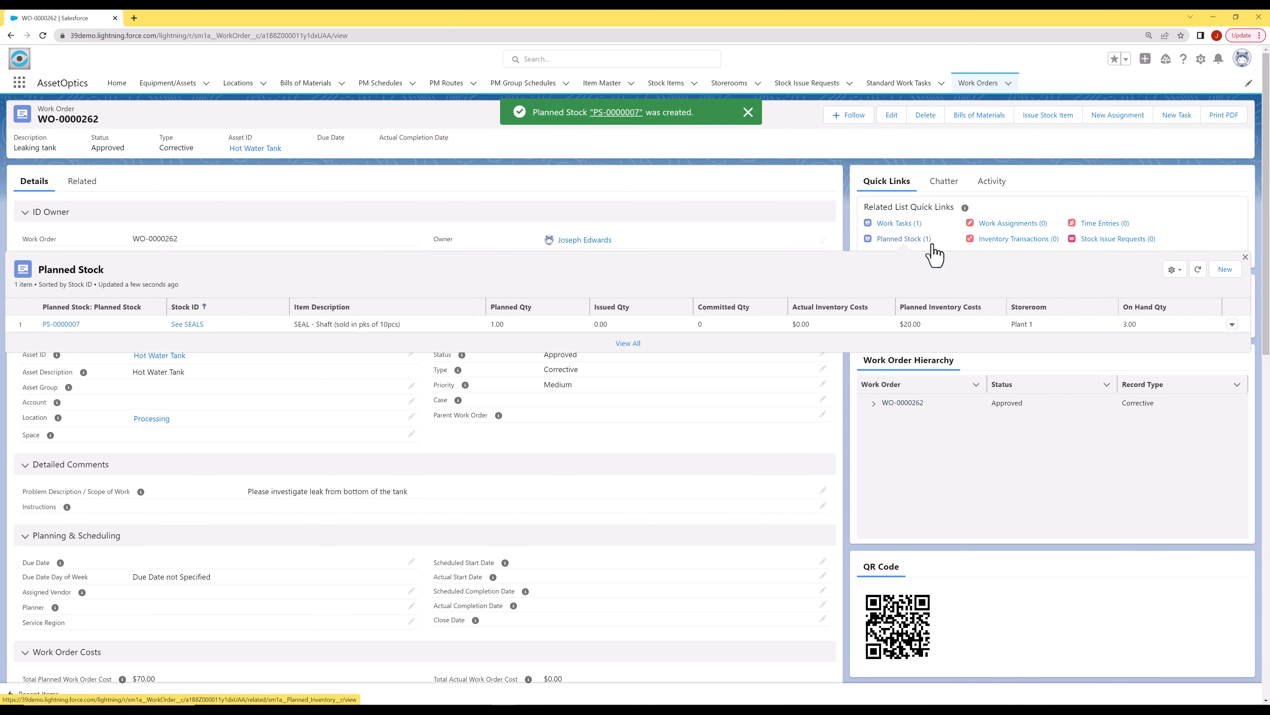
pyautogui.click(1219, 270)
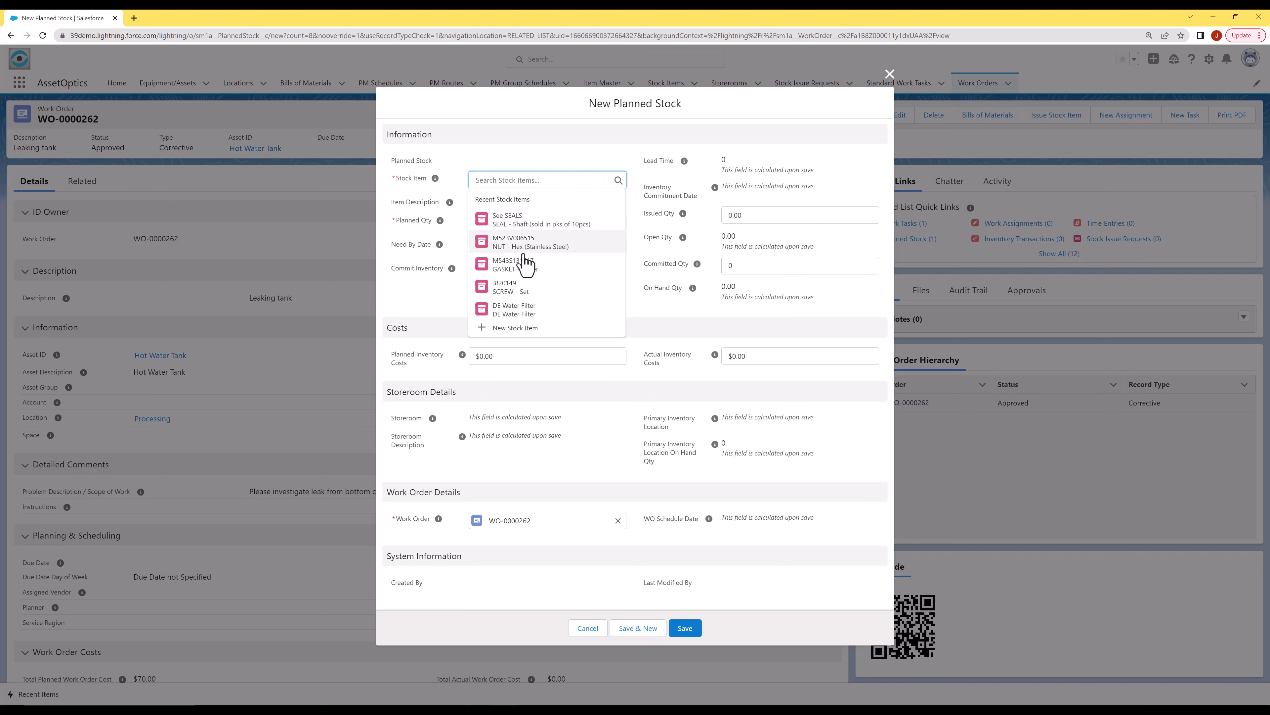
pyautogui.click(522, 263)
pyautogui.click(476, 233)
pyautogui.write('1')
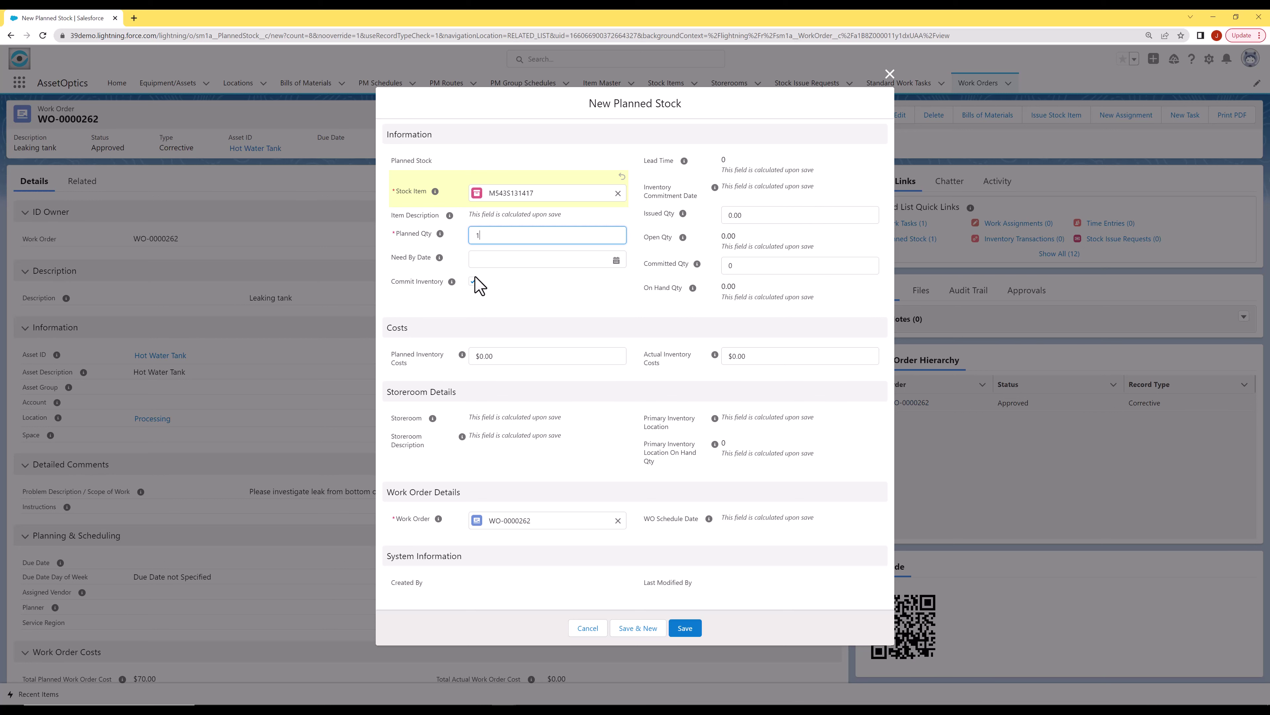
pyautogui.click(682, 632)
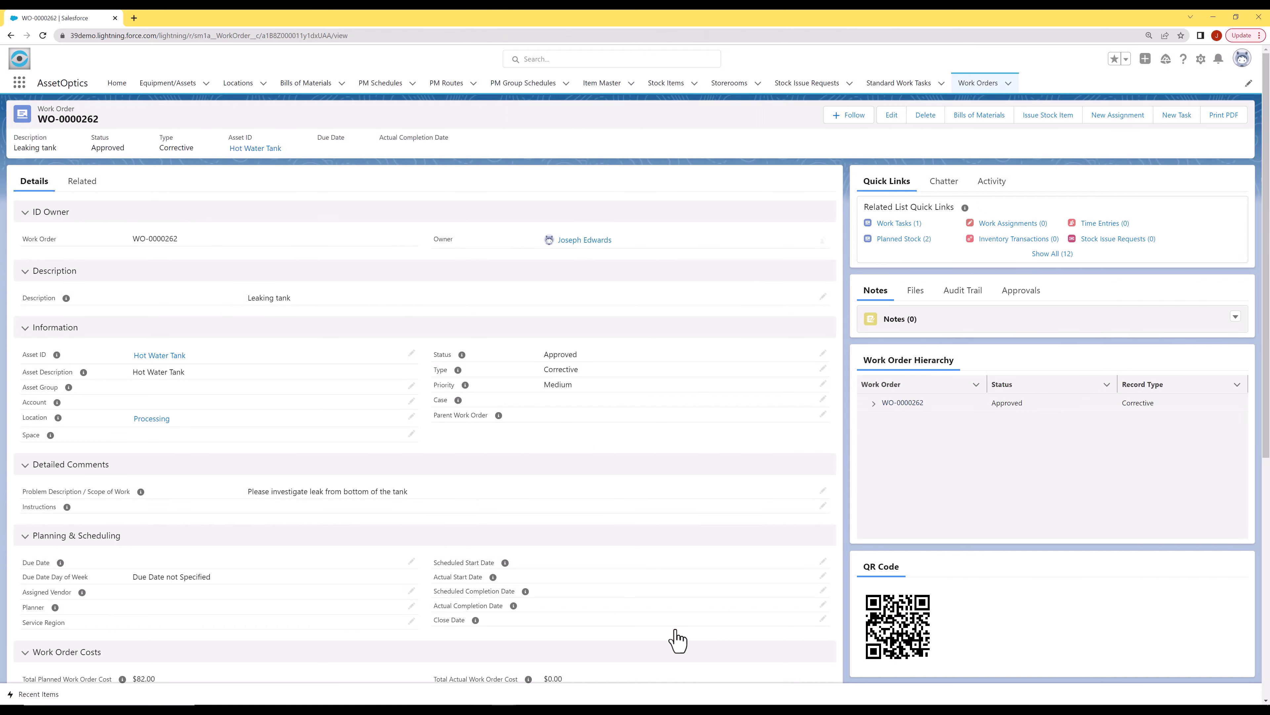
# Examine the work order's planned costs and compare them with the planned inventory costs of its stock items.
pyautogui.scroll(-4, 678, 639)
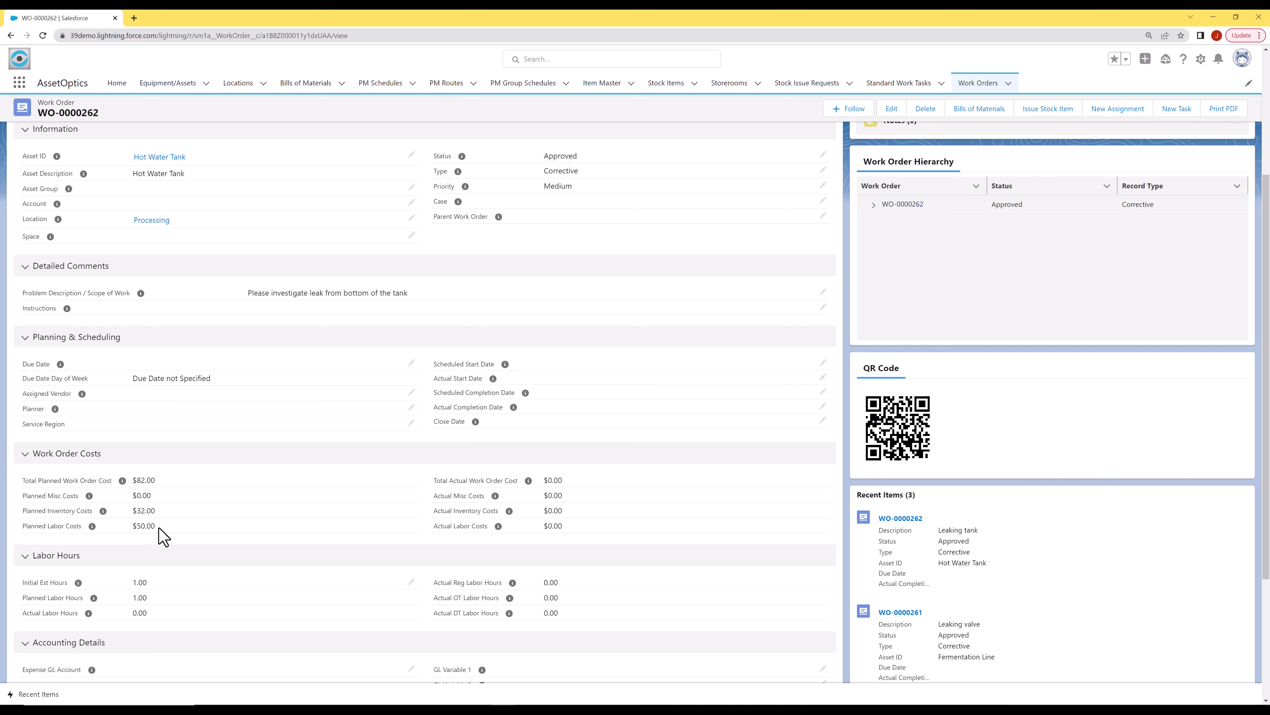
pyautogui.scroll(4, 158, 536)
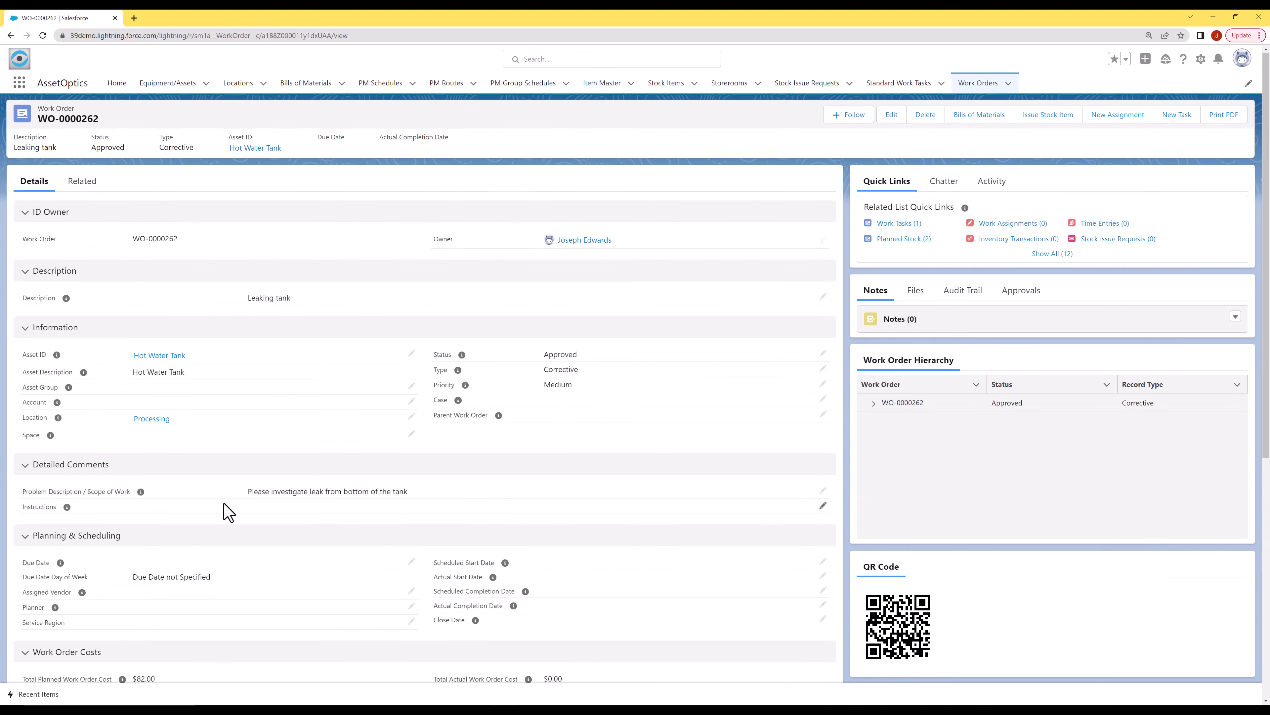
pyautogui.moveTo(921, 250)
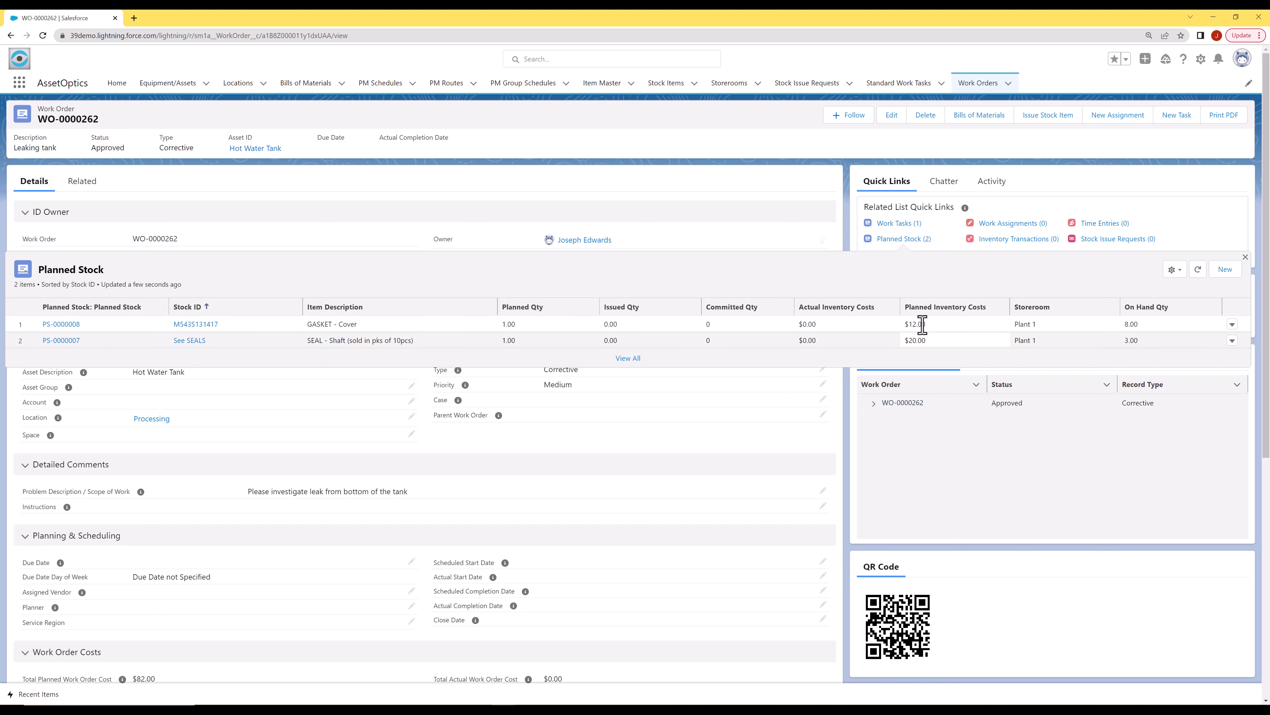
pyautogui.scroll(-5, 923, 332)
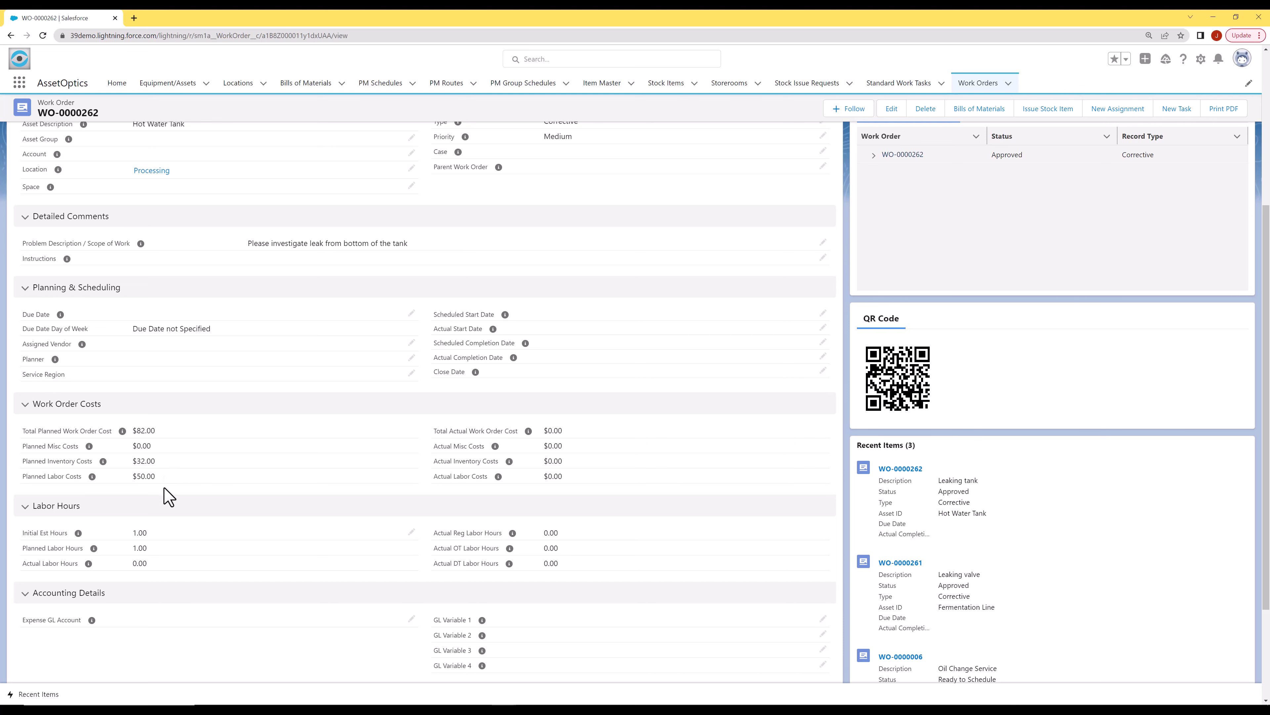
pyautogui.scroll(2, 169, 495)
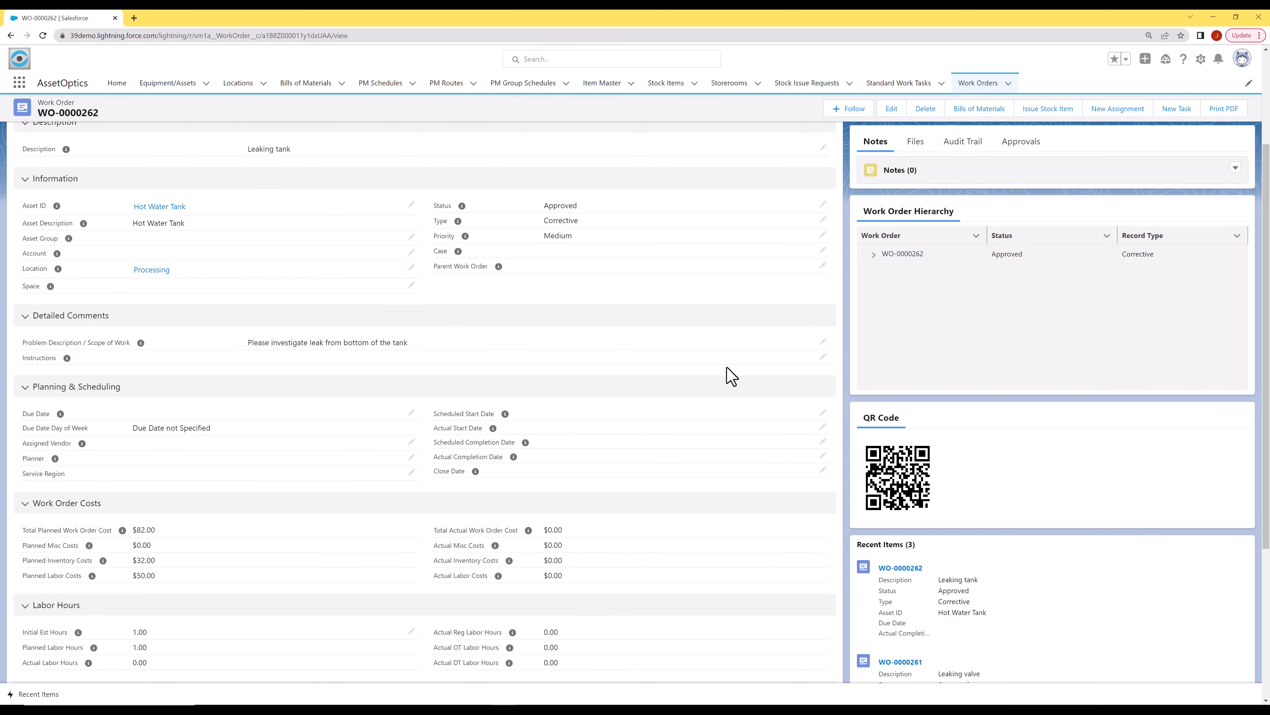
pyautogui.scroll(3, 731, 377)
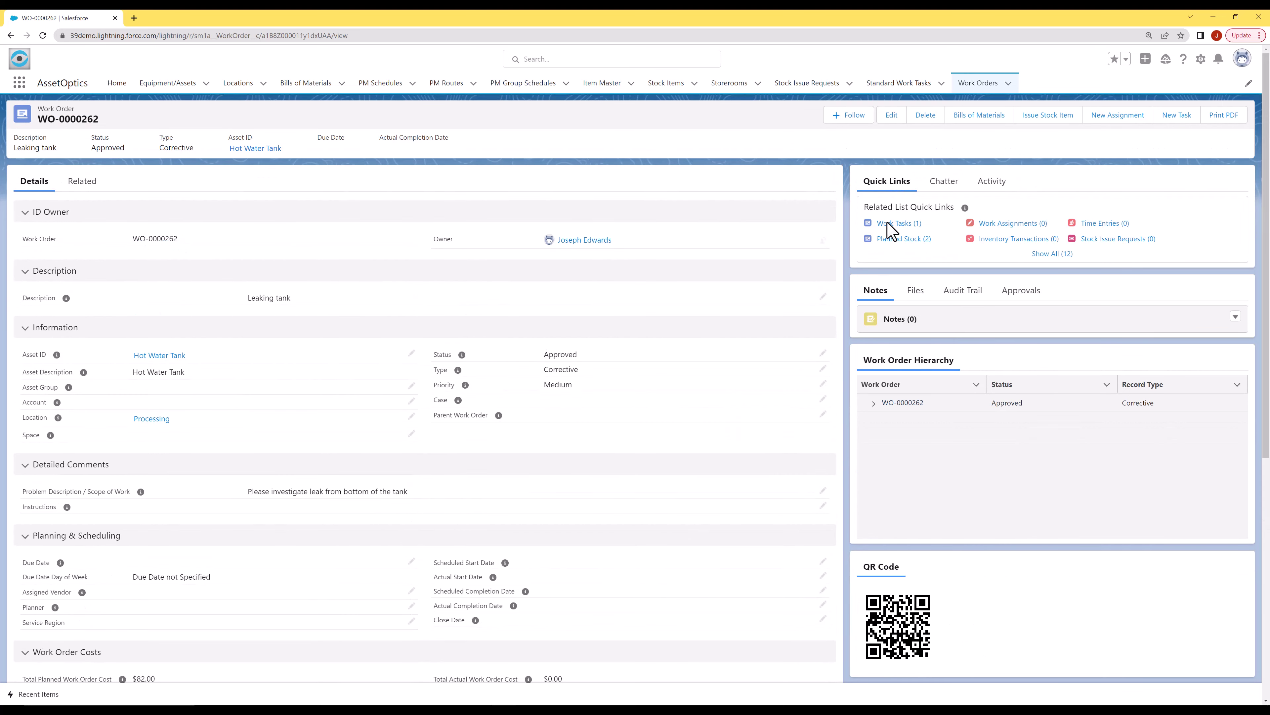
# Edit the Leaking tank work task to 3.5 planned hours and the craft Technician, Level 2, and save it.
pyautogui.moveTo(889, 225)
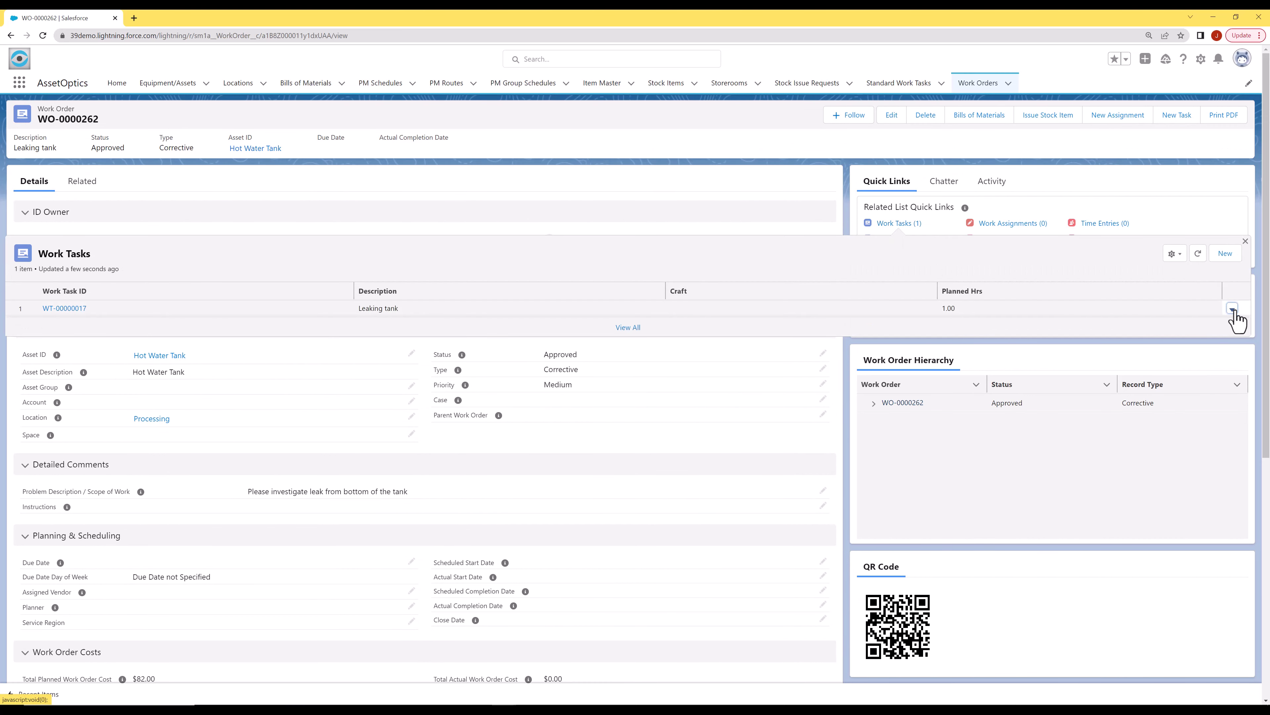
pyautogui.click(1233, 309)
pyautogui.click(1215, 328)
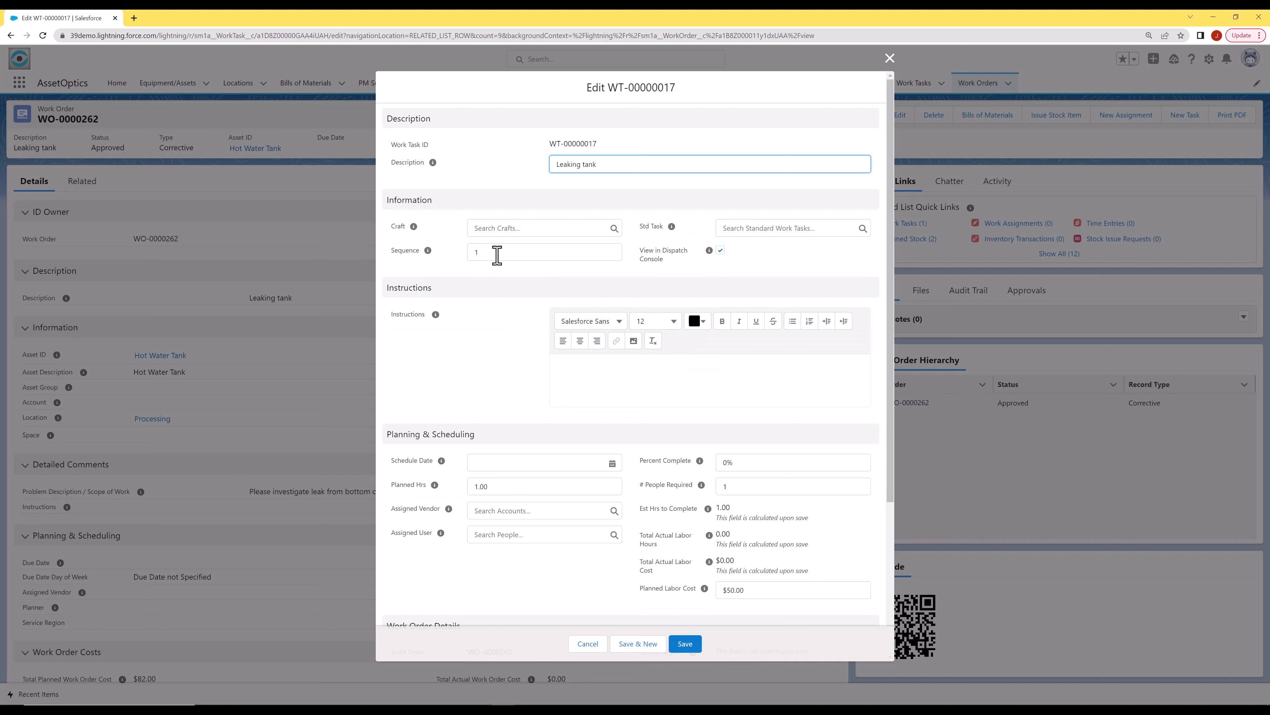
pyautogui.doubleClick(492, 485)
pyautogui.write('3.5')
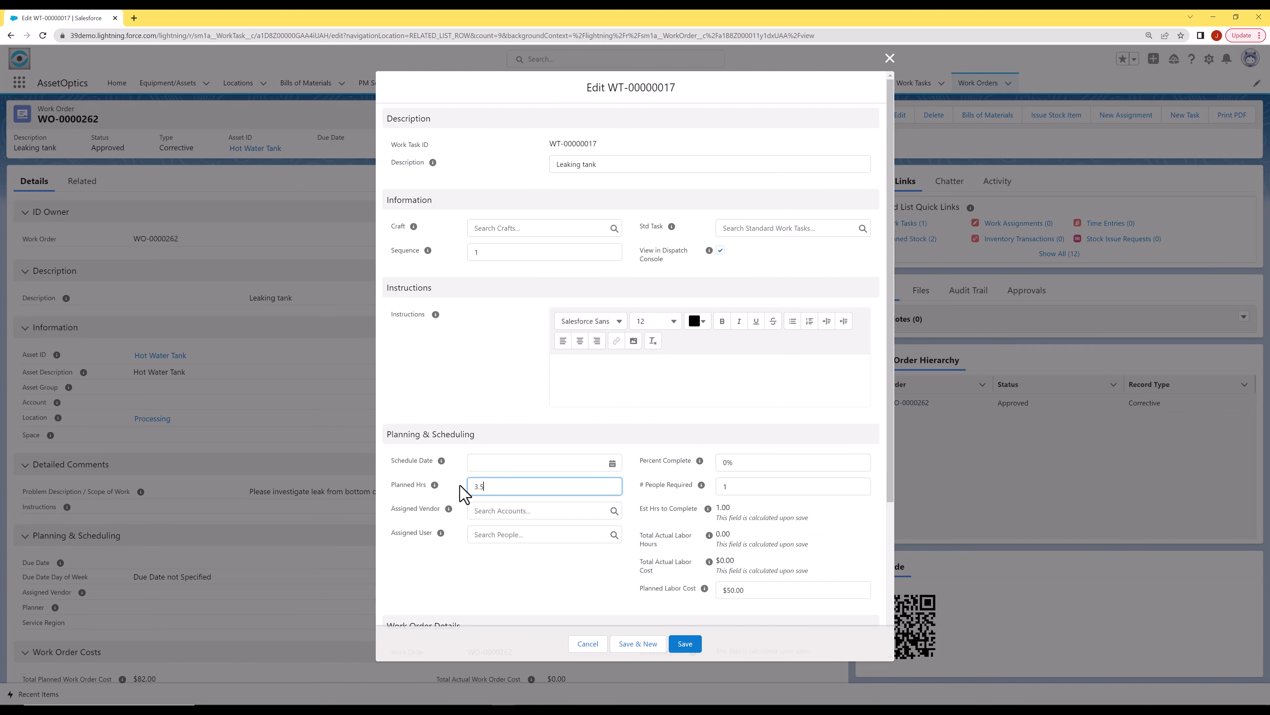
pyautogui.click(531, 228)
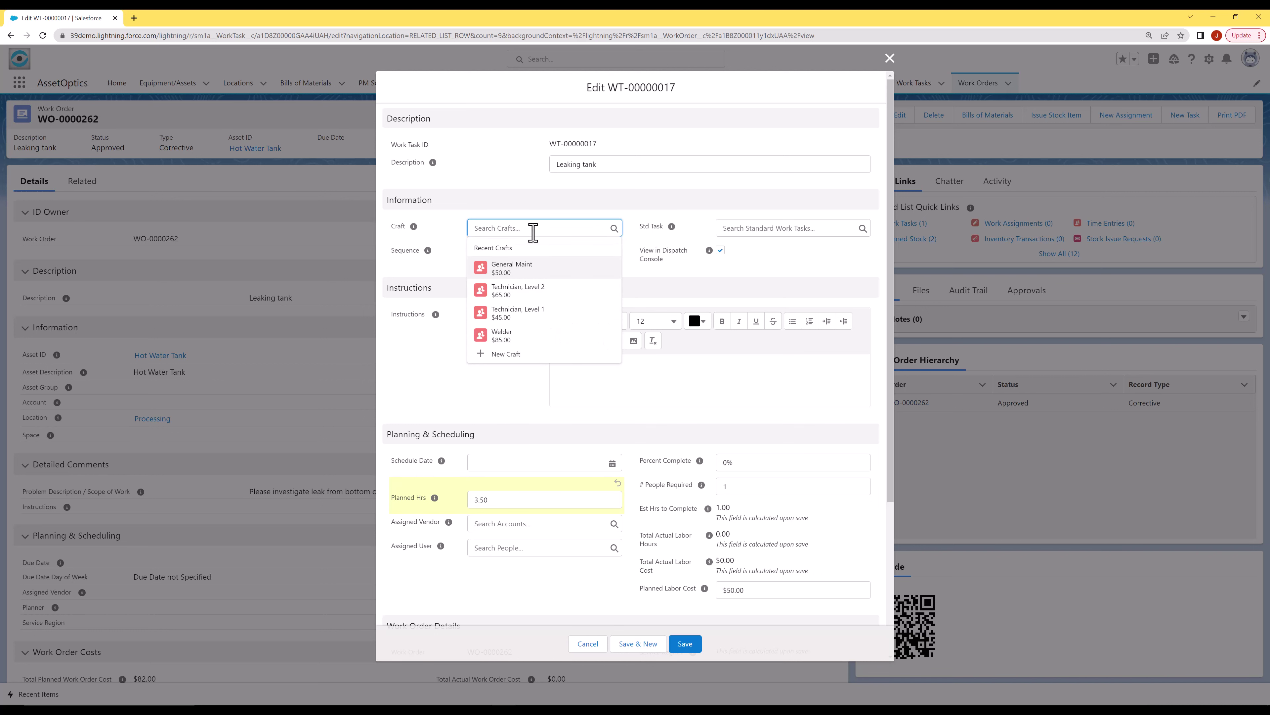
pyautogui.click(531, 300)
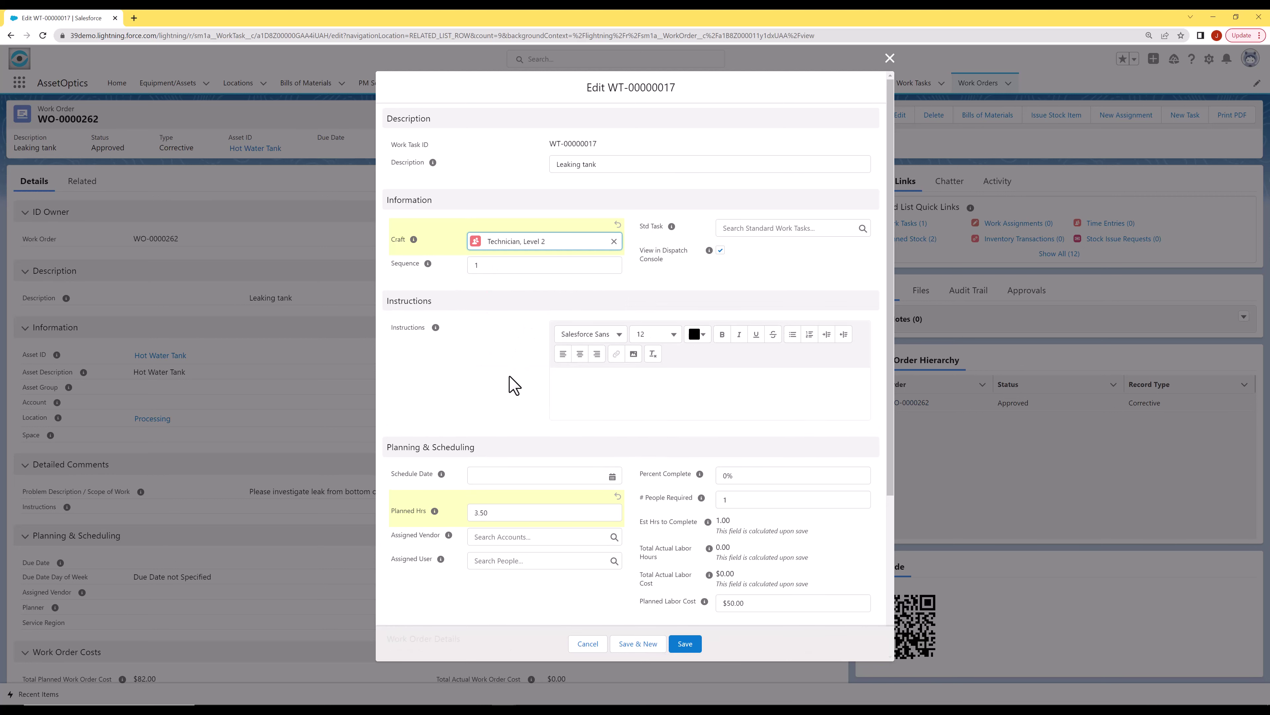
pyautogui.scroll(-1, 510, 383)
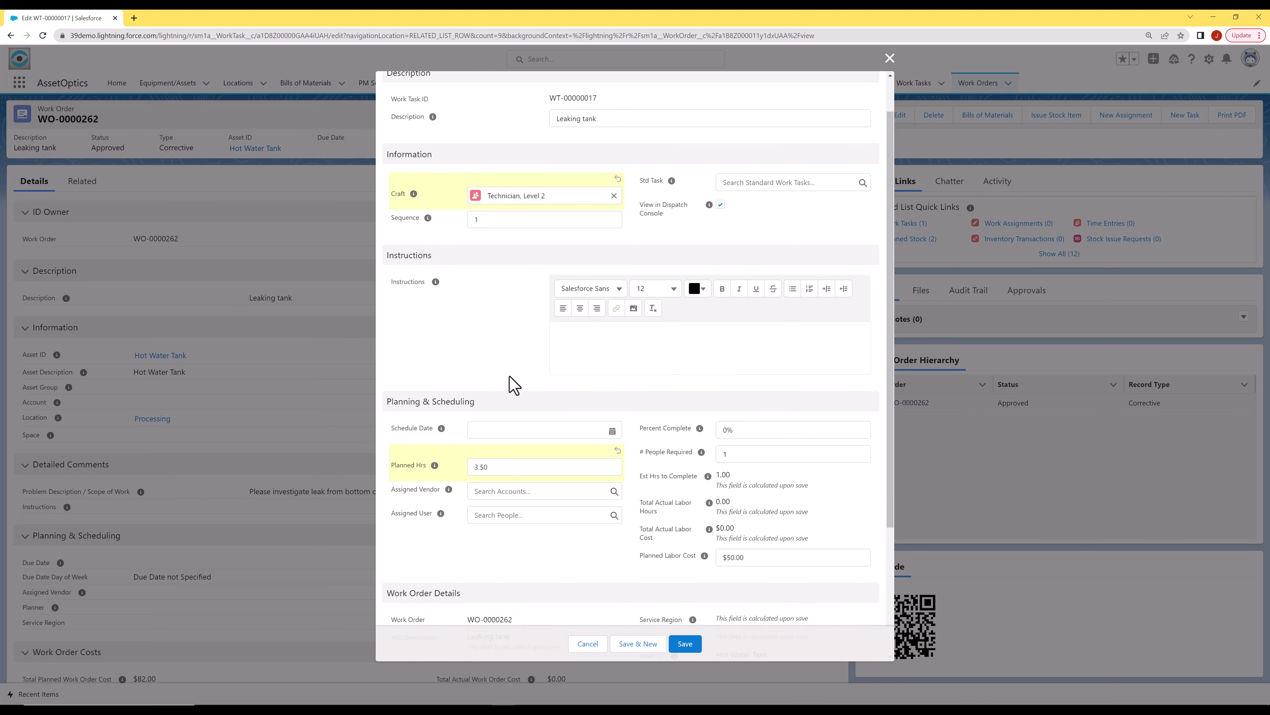
pyautogui.click(689, 644)
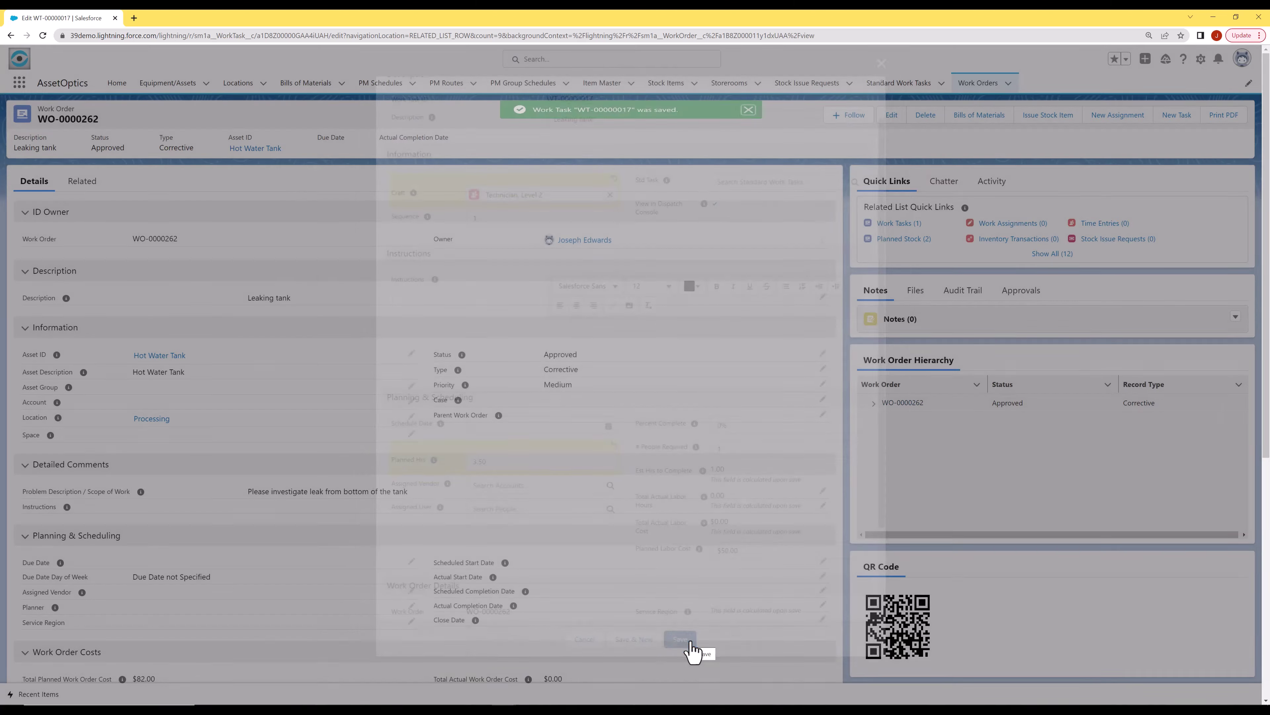
# Review the work order's planned labor and total costs, and preview its list of miscellaneous costs.
pyautogui.scroll(-1, 648, 586)
pyautogui.scroll(-2, 648, 586)
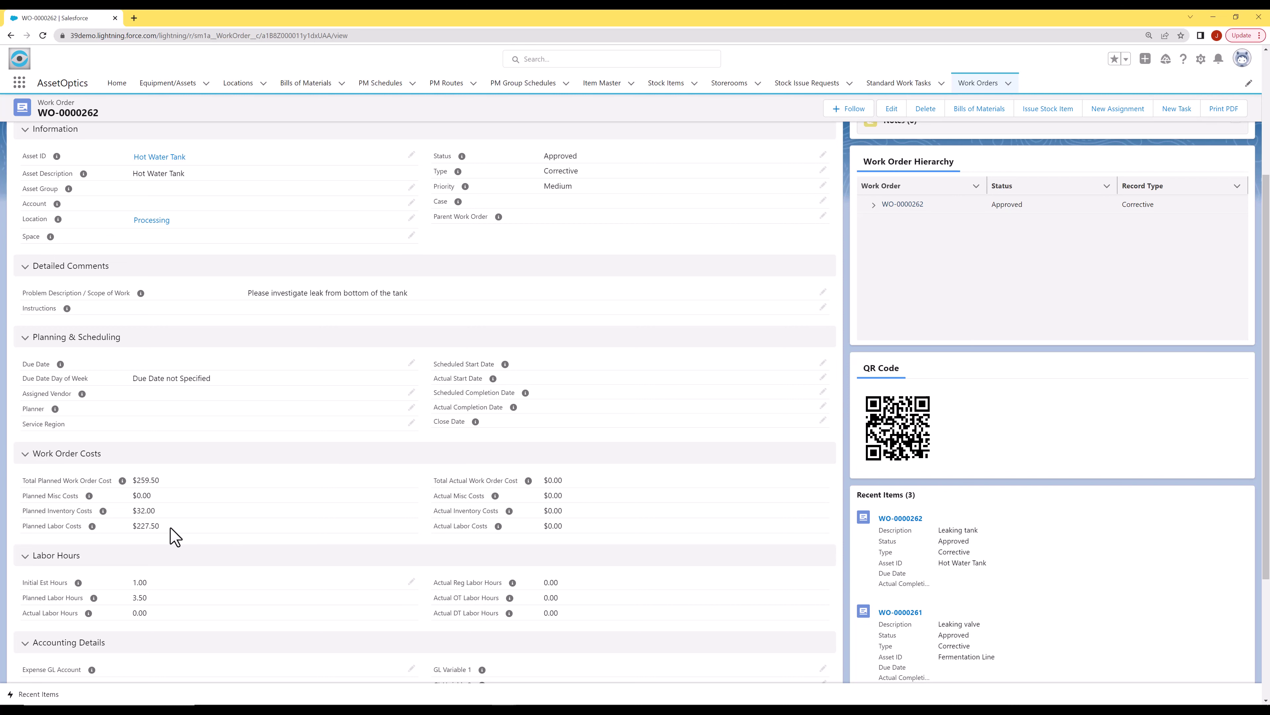
pyautogui.scroll(4, 175, 536)
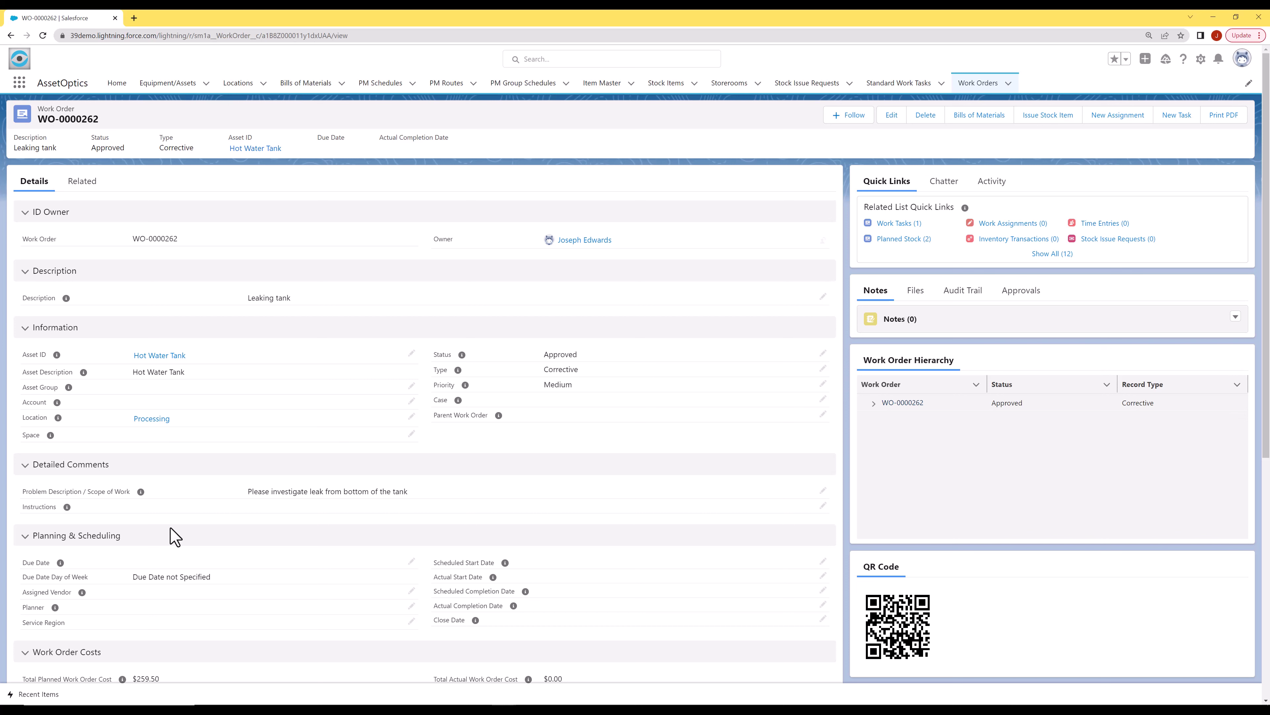
pyautogui.click(1036, 254)
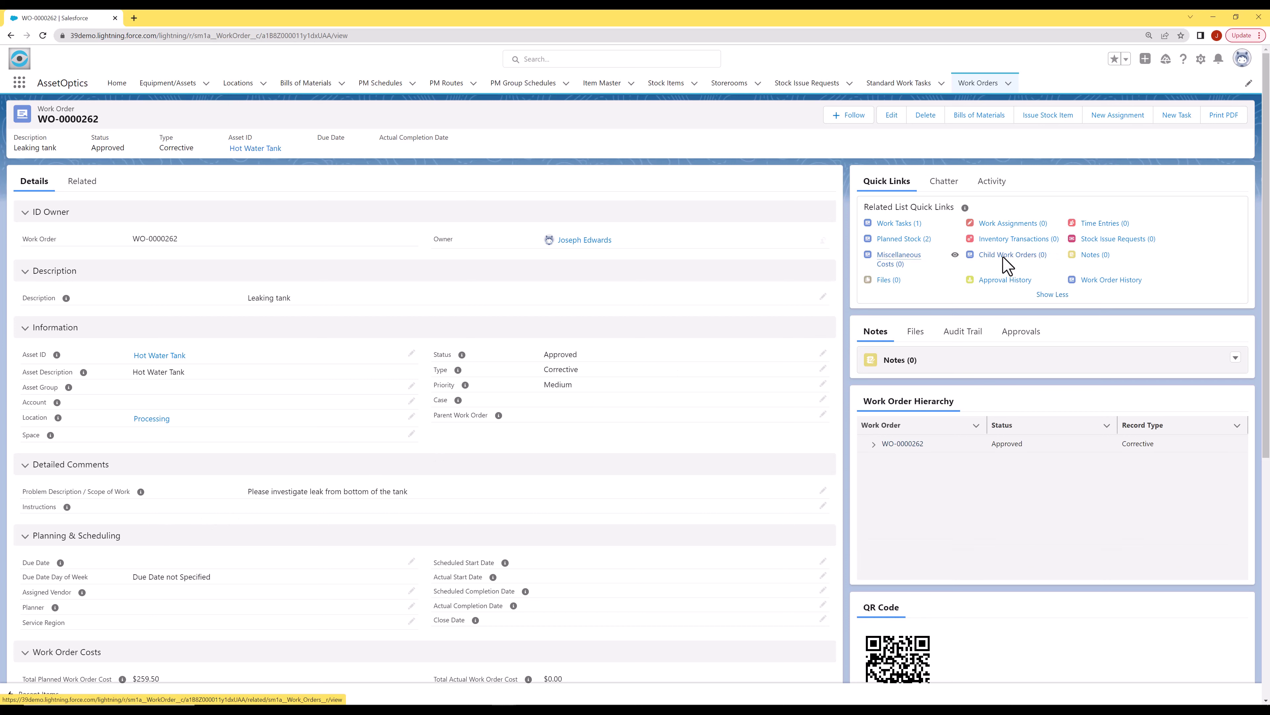
pyautogui.moveTo(912, 266)
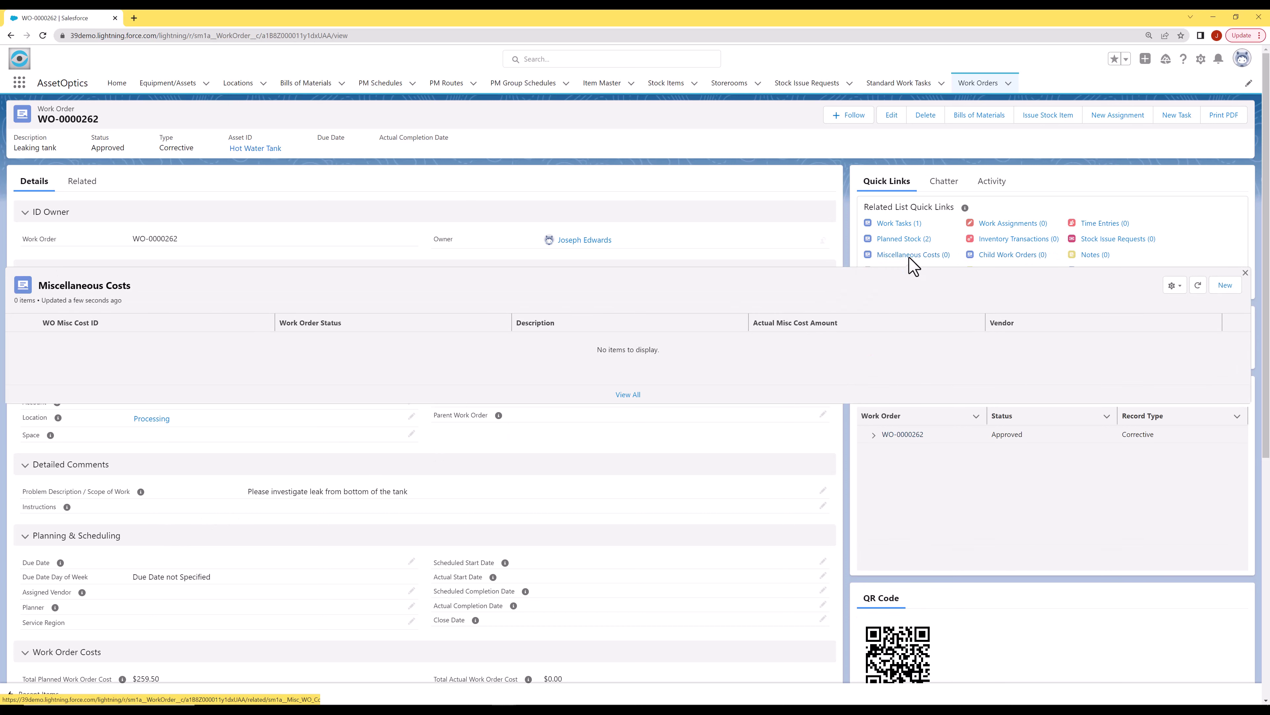
# Start a new miscellaneous cost from the work order's related lists and describe it as "Teflon tap".
pyautogui.click(79, 181)
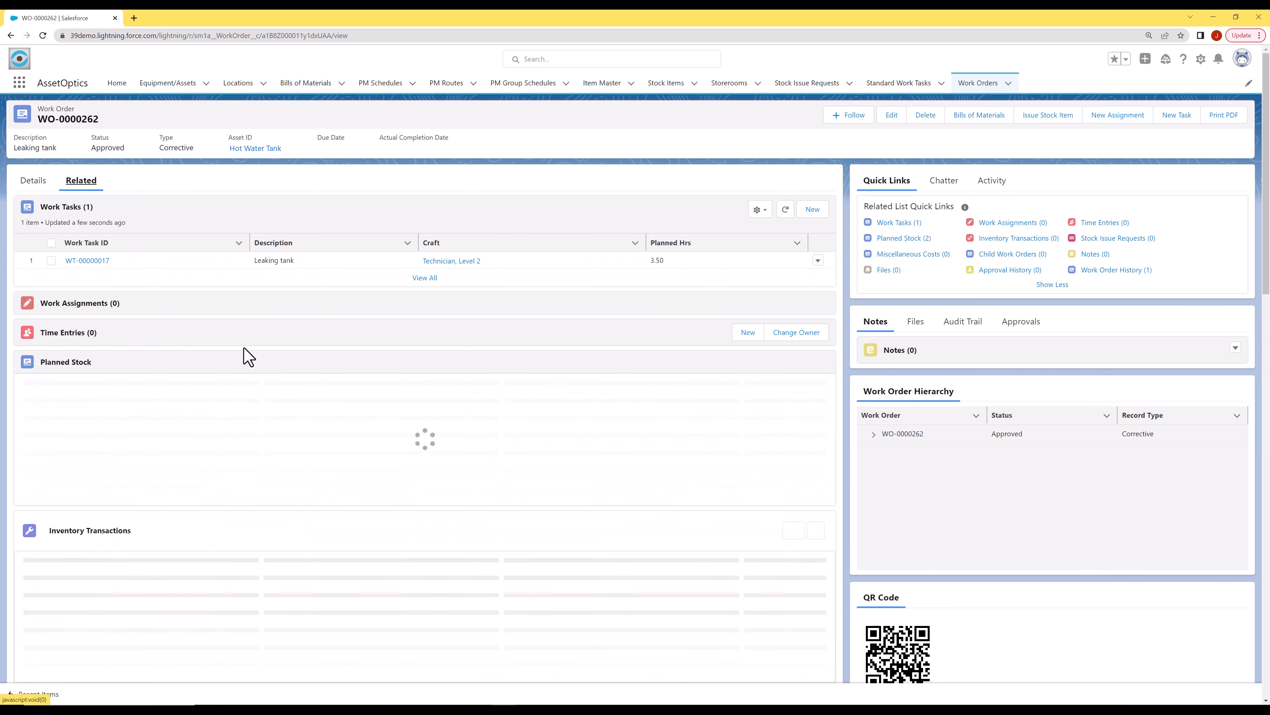
pyautogui.scroll(-1, 249, 357)
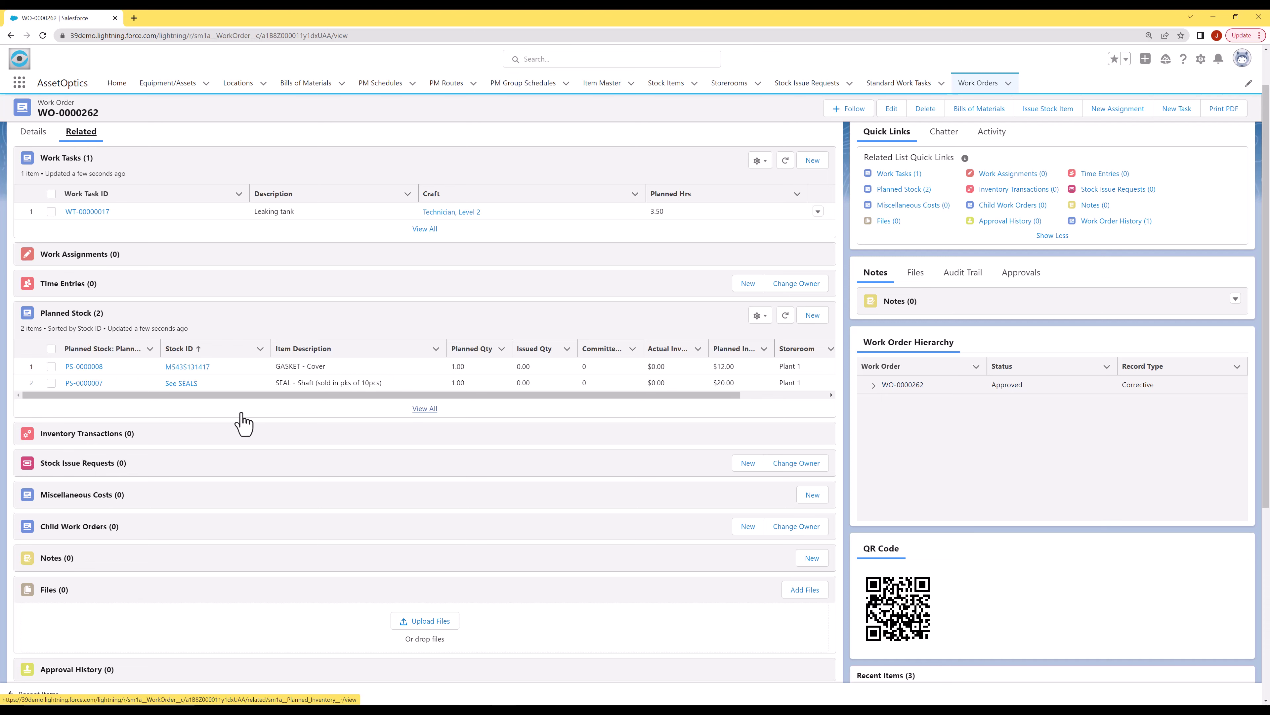
pyautogui.click(807, 497)
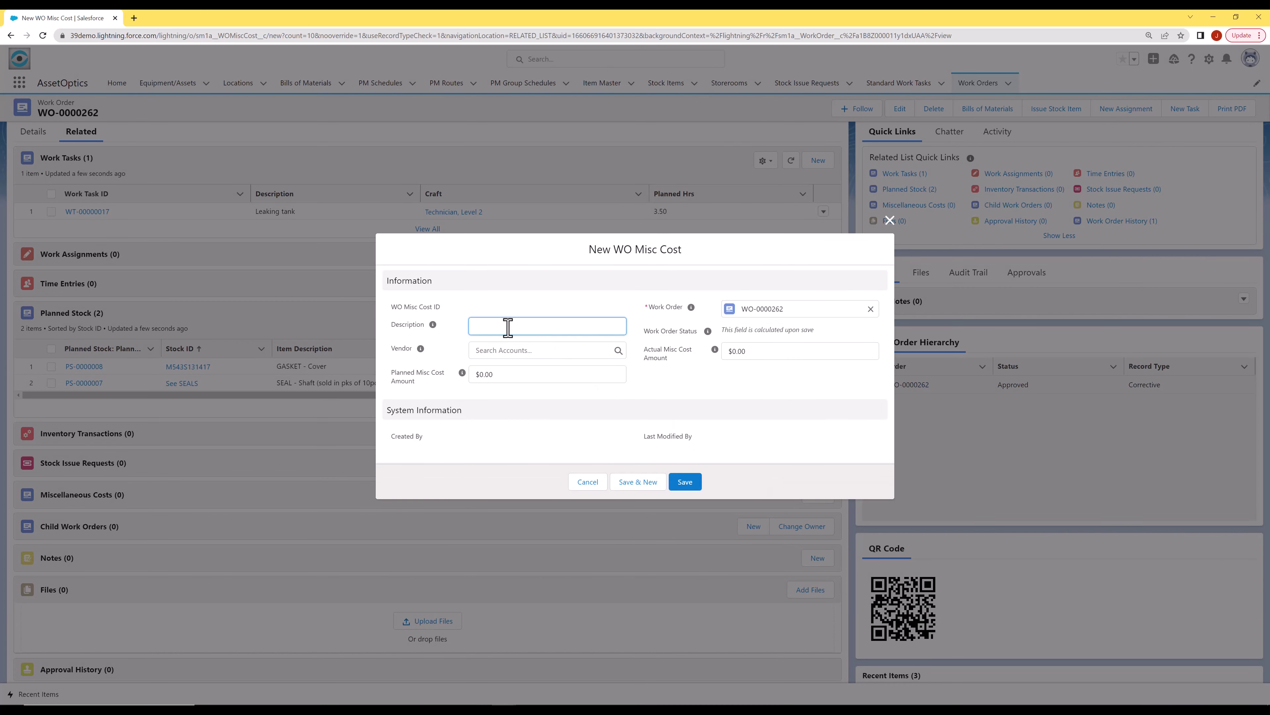
pyautogui.write('Teflon tap')
# Set the miscellaneous cost's vendor to Grainger and its planned amount to 5, and save it.
pyautogui.click(510, 351)
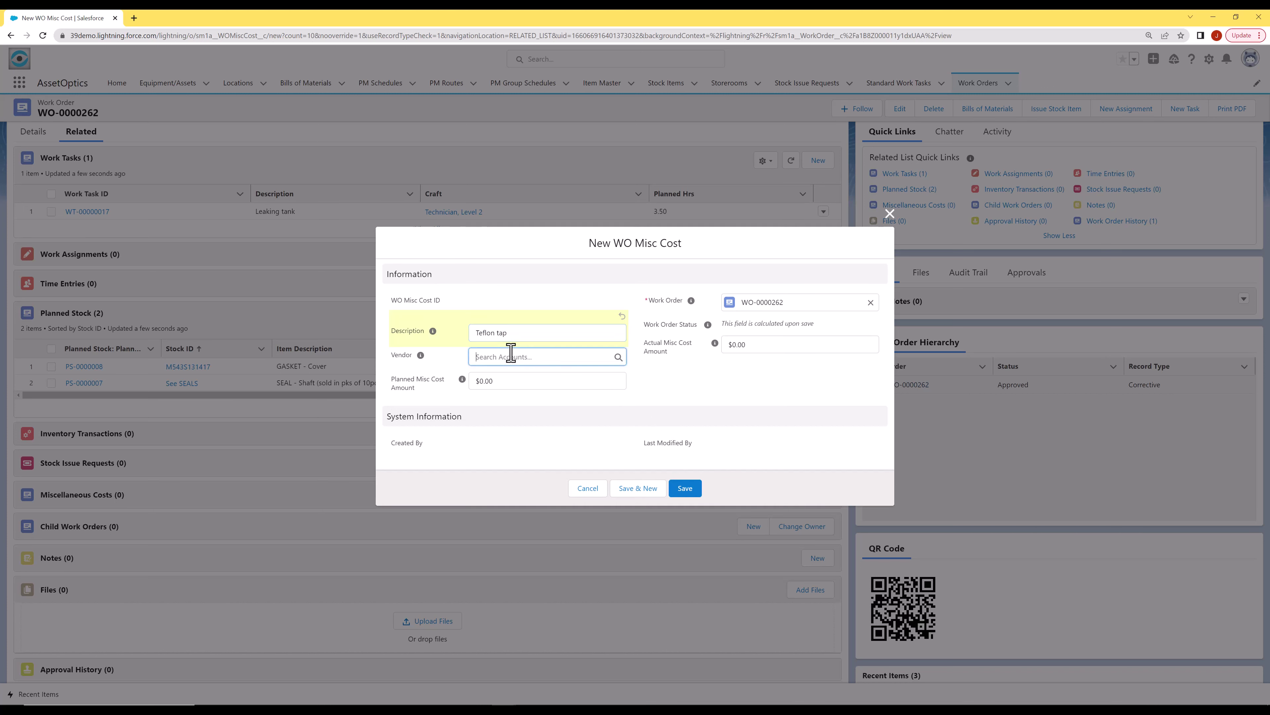
pyautogui.write('gran')
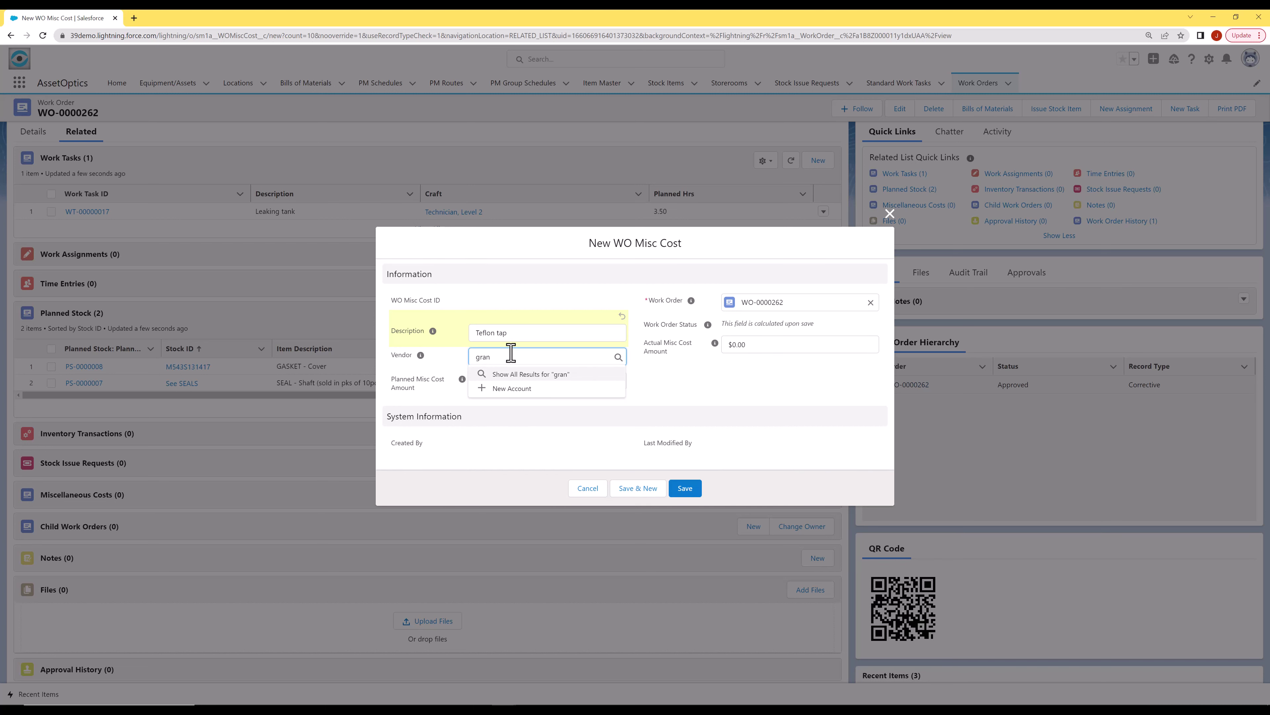
pyautogui.press('BackSpace')
pyautogui.click(503, 392)
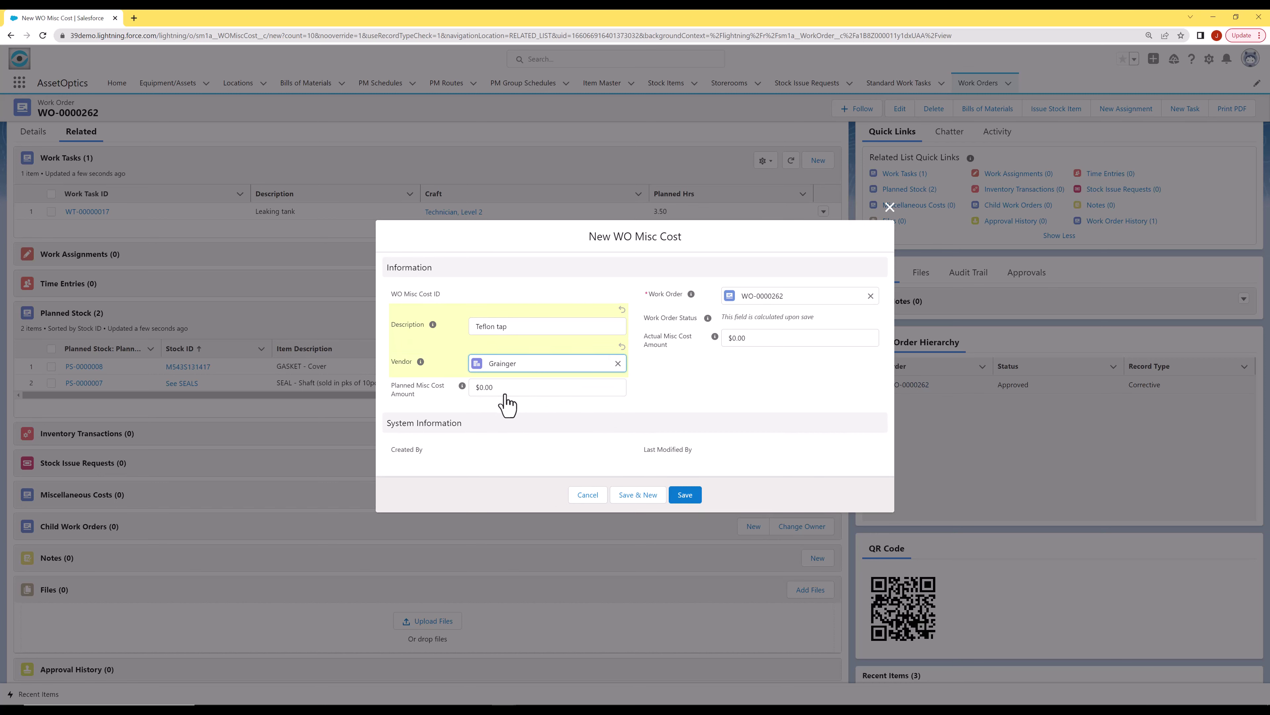
pyautogui.click(442, 386)
pyautogui.write('5')
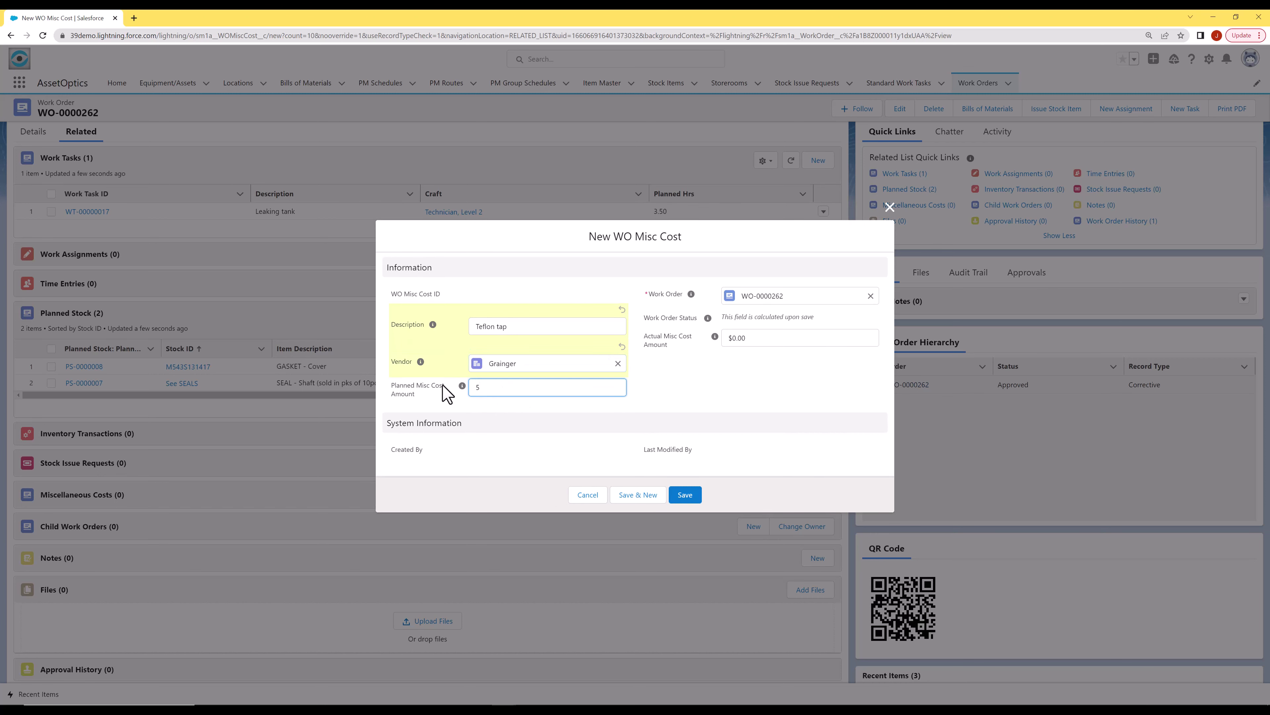
pyautogui.click(685, 495)
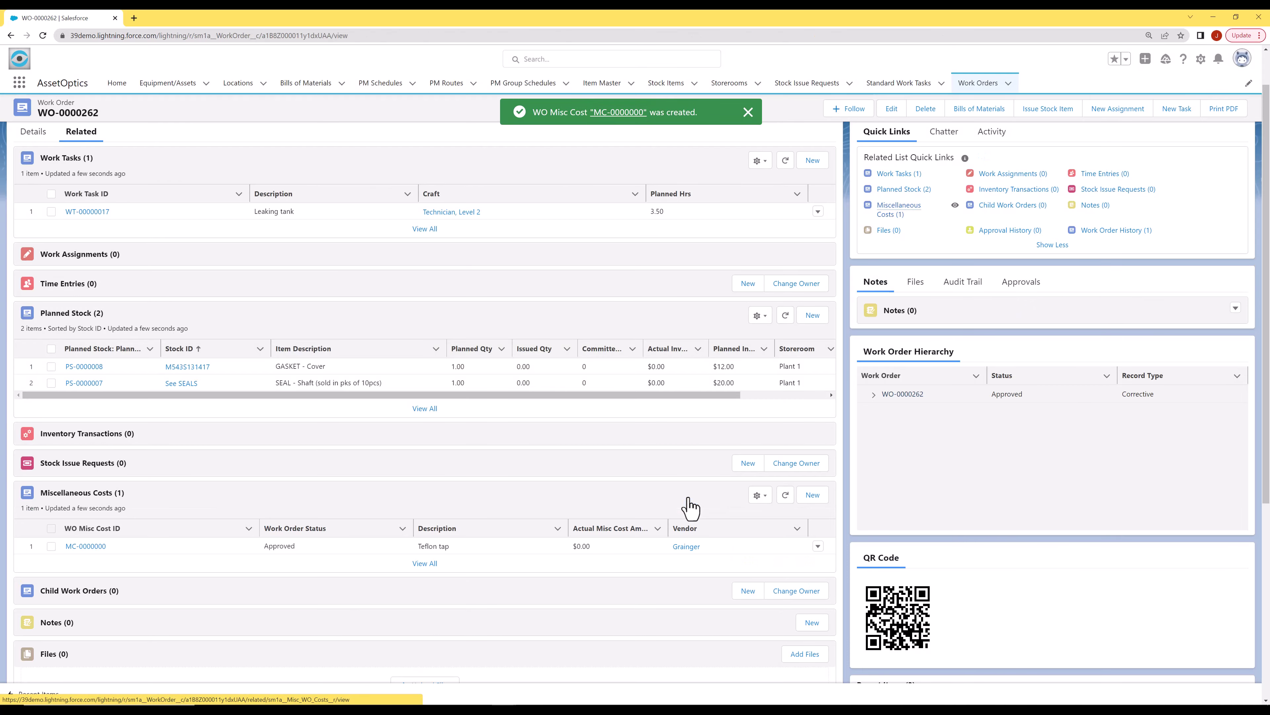
pyautogui.scroll(1, 689, 503)
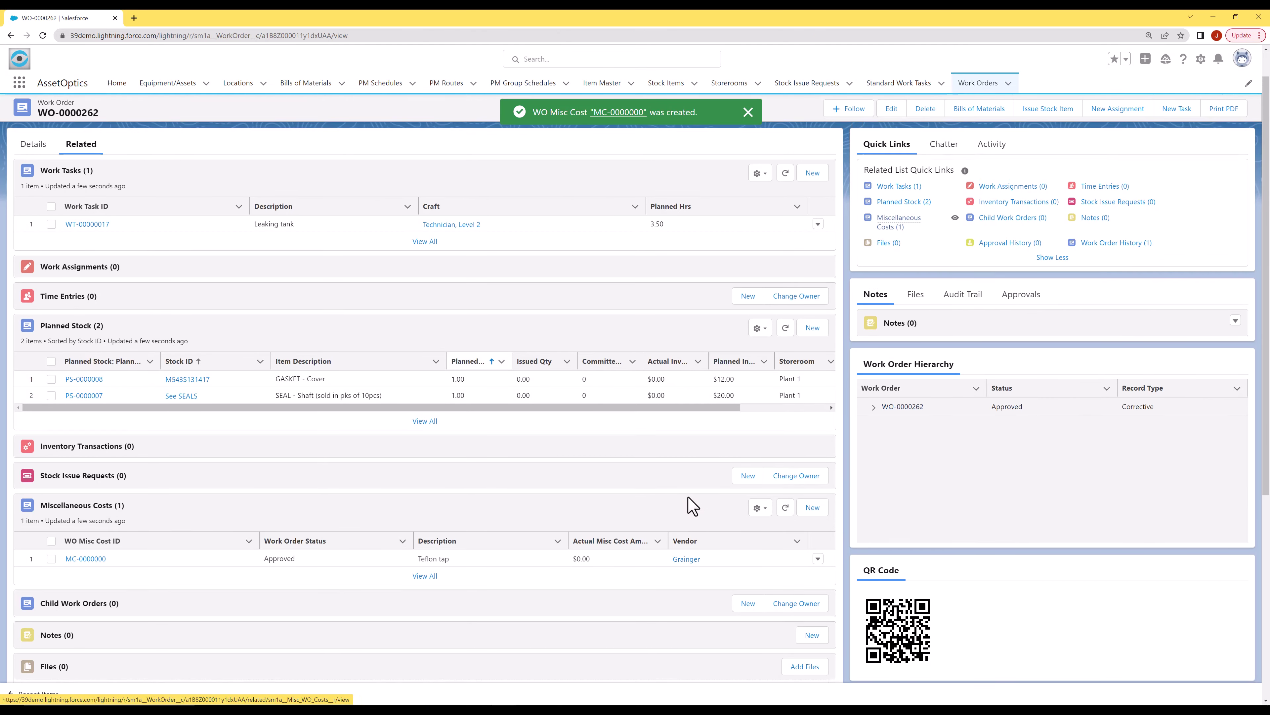
# Review the Leaking tank work order's planned costs, set its status to In Planning, and save it.
pyautogui.click(34, 186)
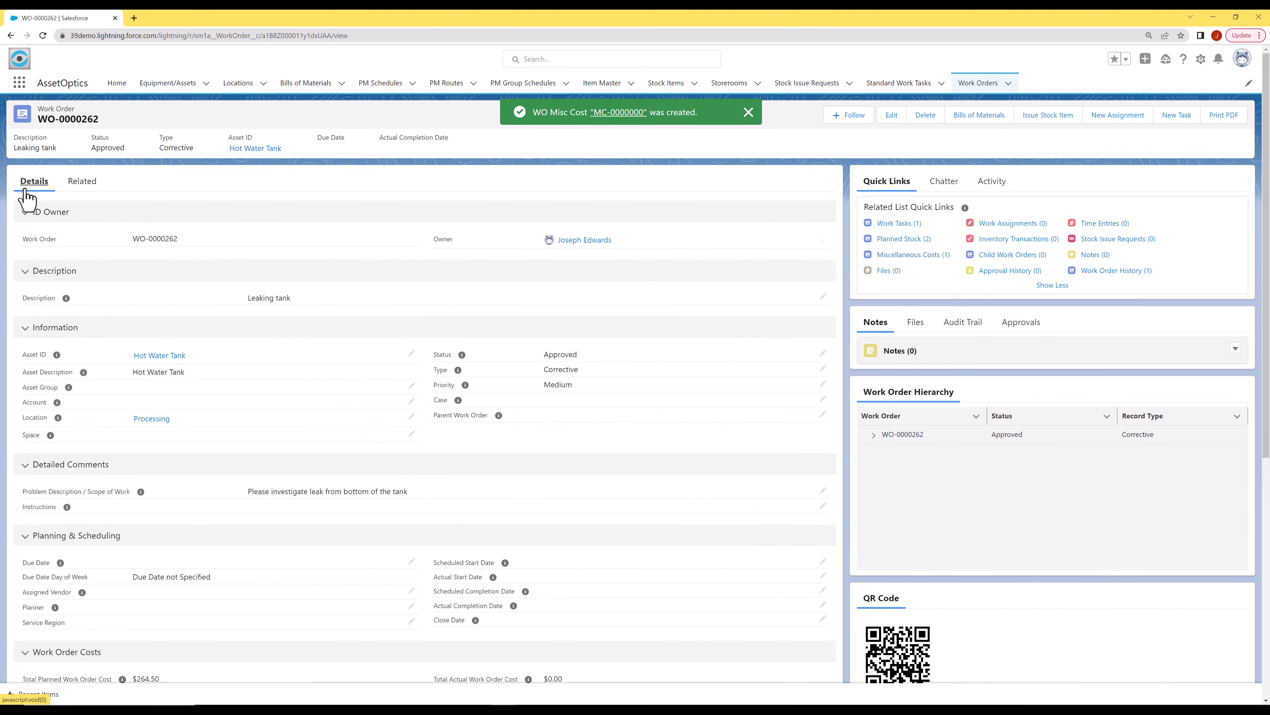
pyautogui.scroll(-2, 156, 341)
pyautogui.scroll(-3, 156, 340)
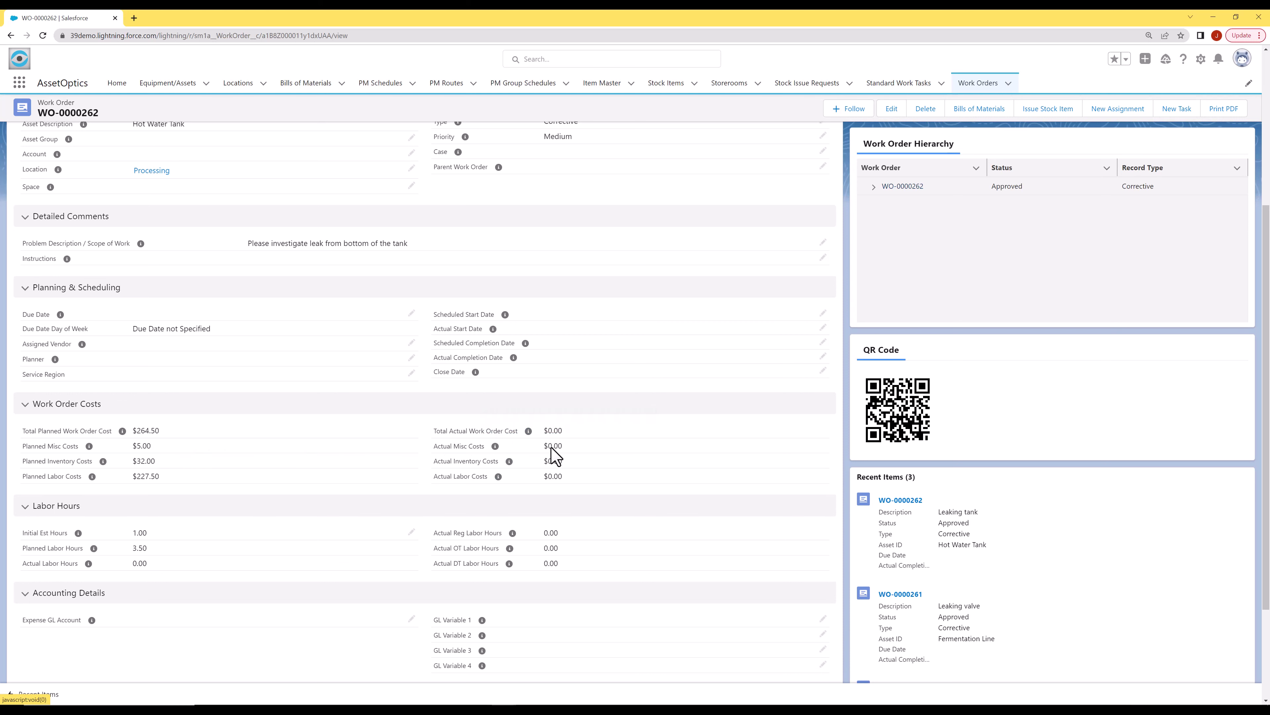
pyautogui.scroll(5, 595, 455)
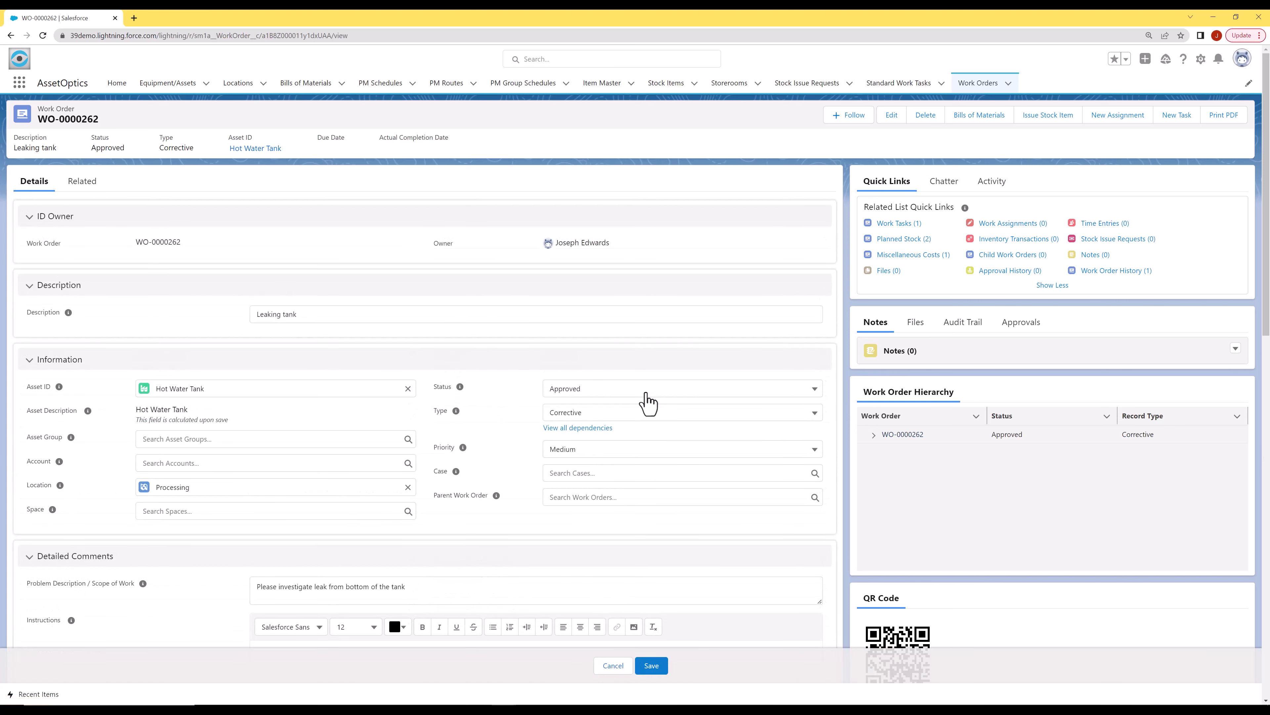
pyautogui.click(646, 394)
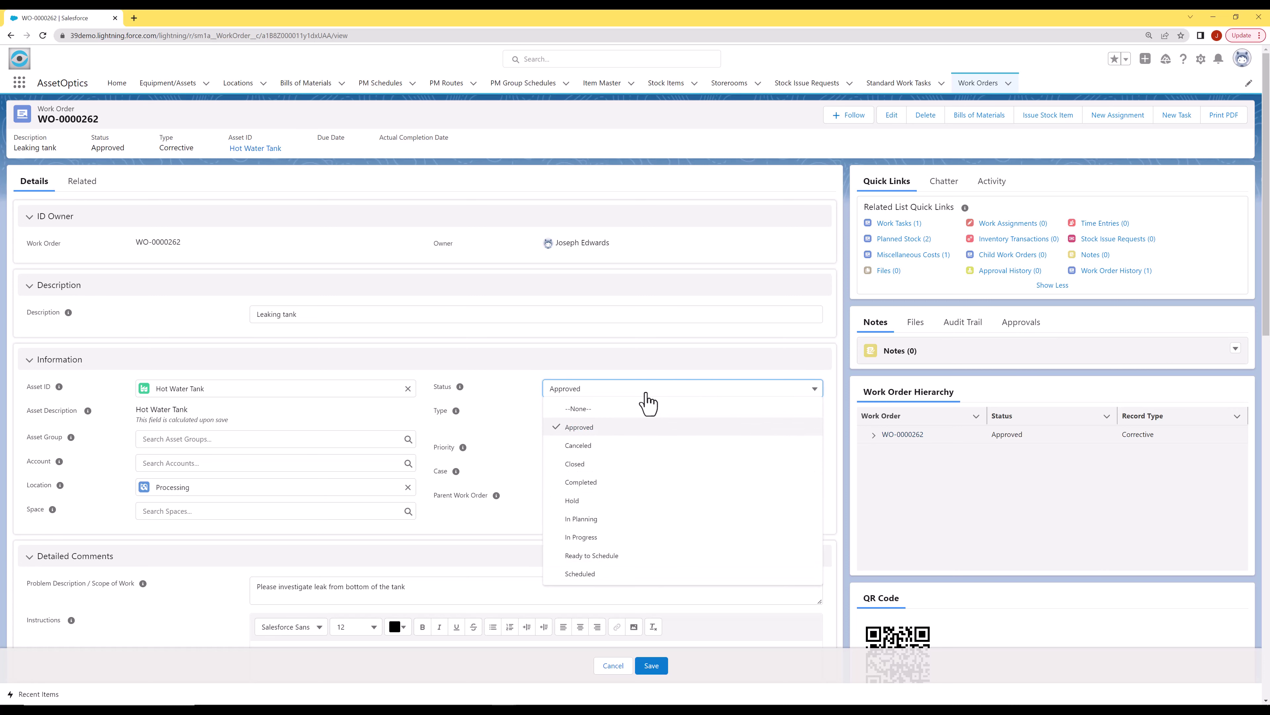
pyautogui.click(602, 519)
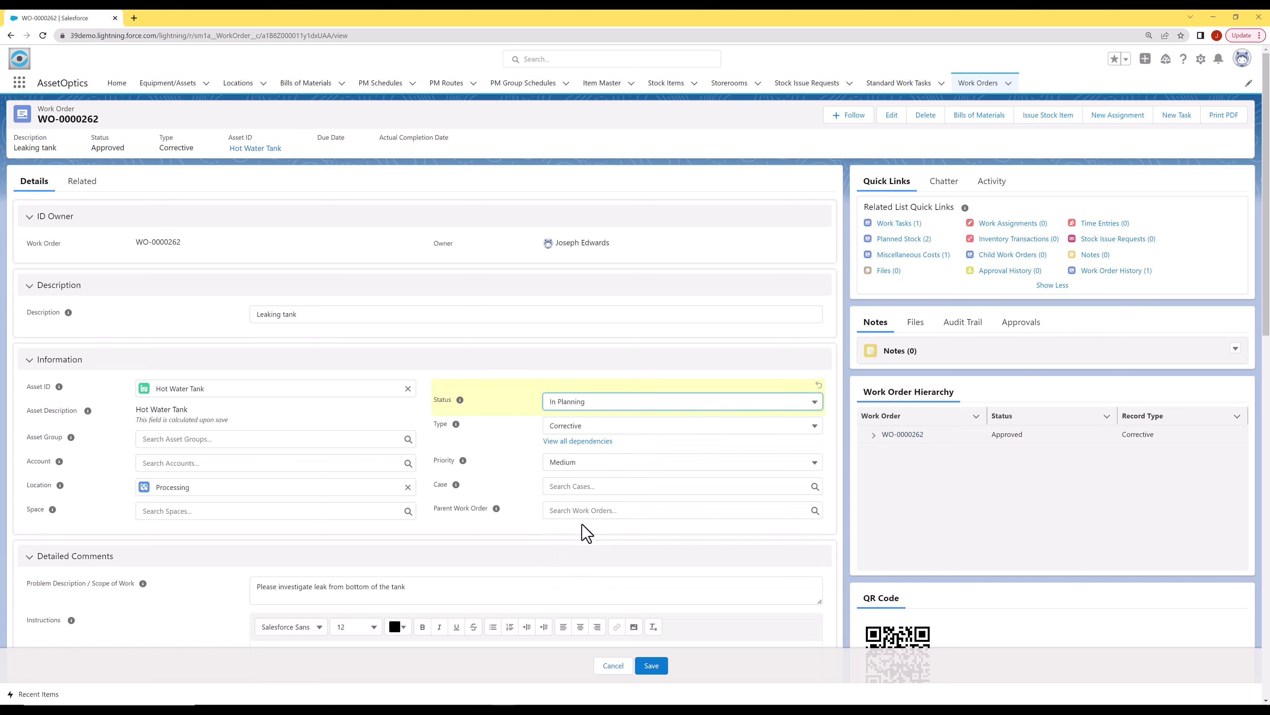
pyautogui.scroll(-15, 583, 532)
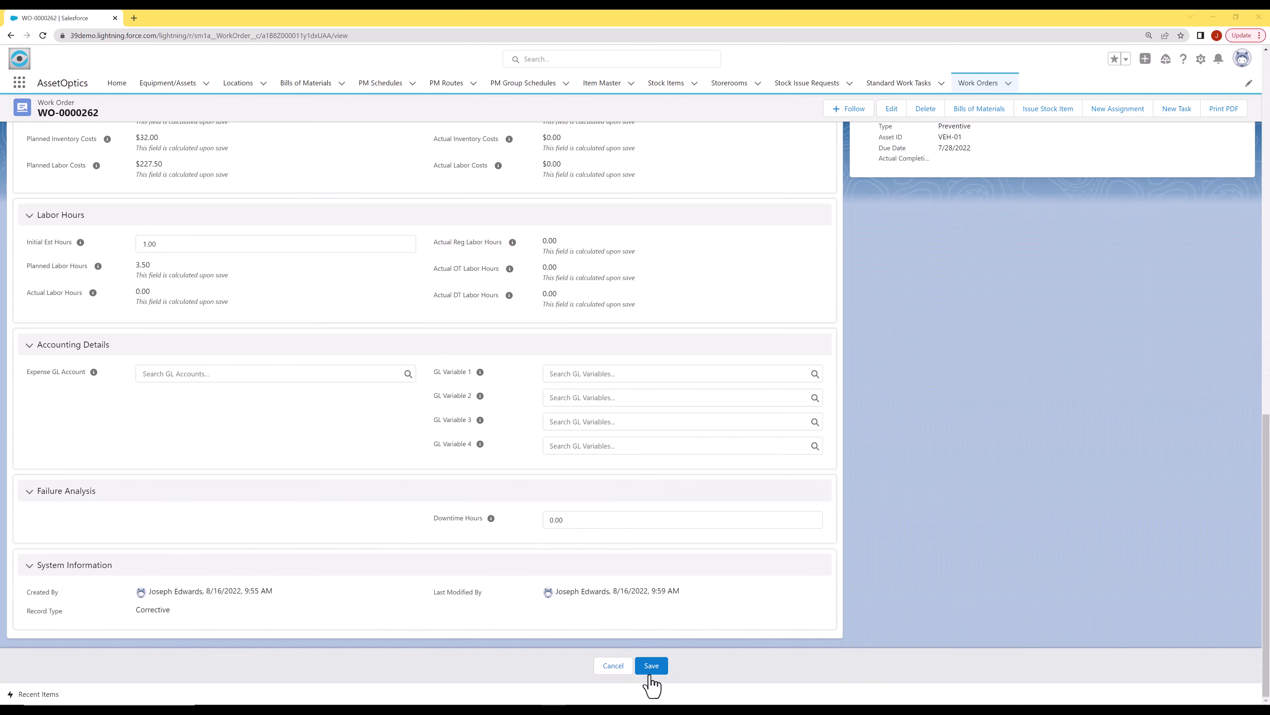
pyautogui.click(650, 675)
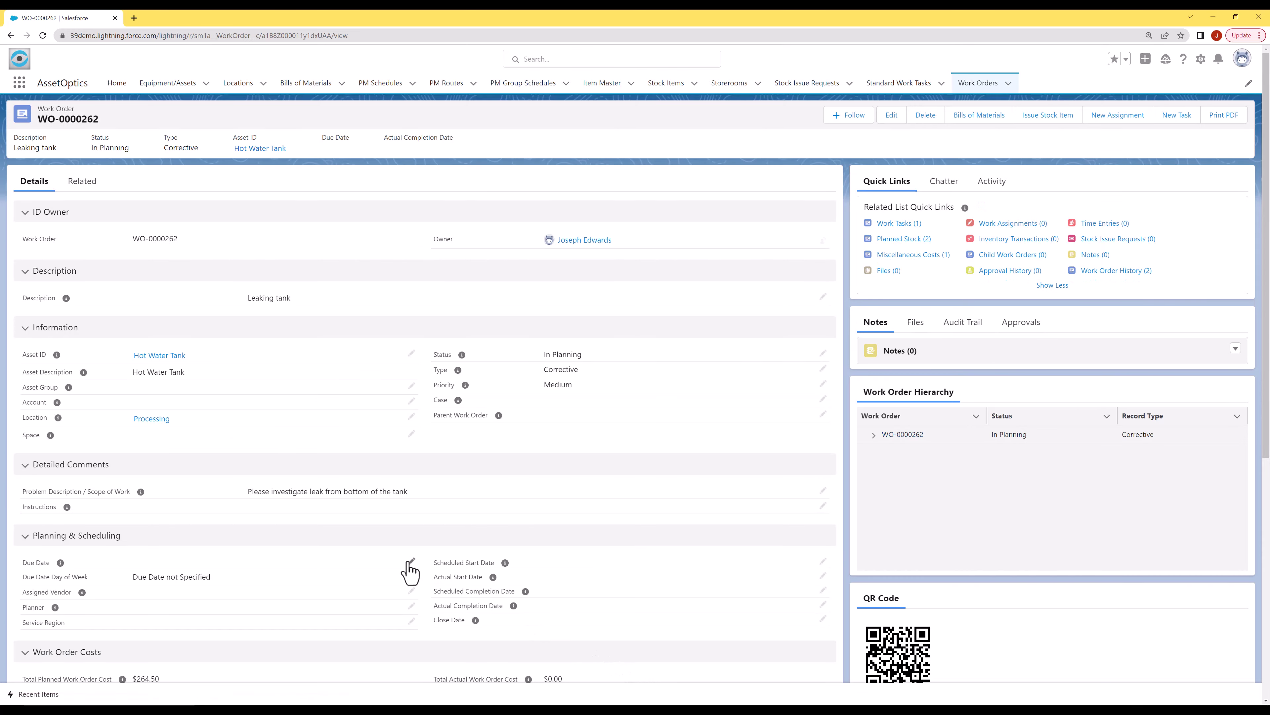
# Set the work order's due date to 8/19/2022 and scheduled start date to 8/18/2022, and save the changes.
pyautogui.click(411, 561)
pyautogui.click(408, 375)
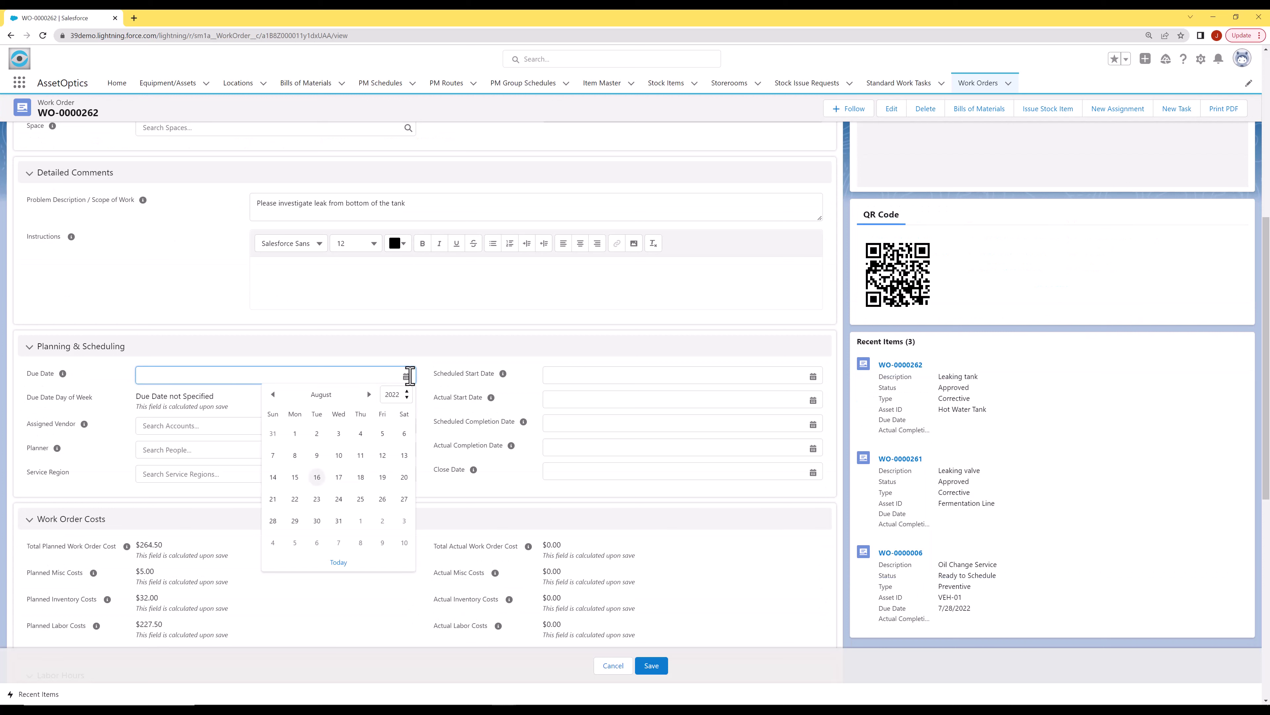
pyautogui.click(383, 478)
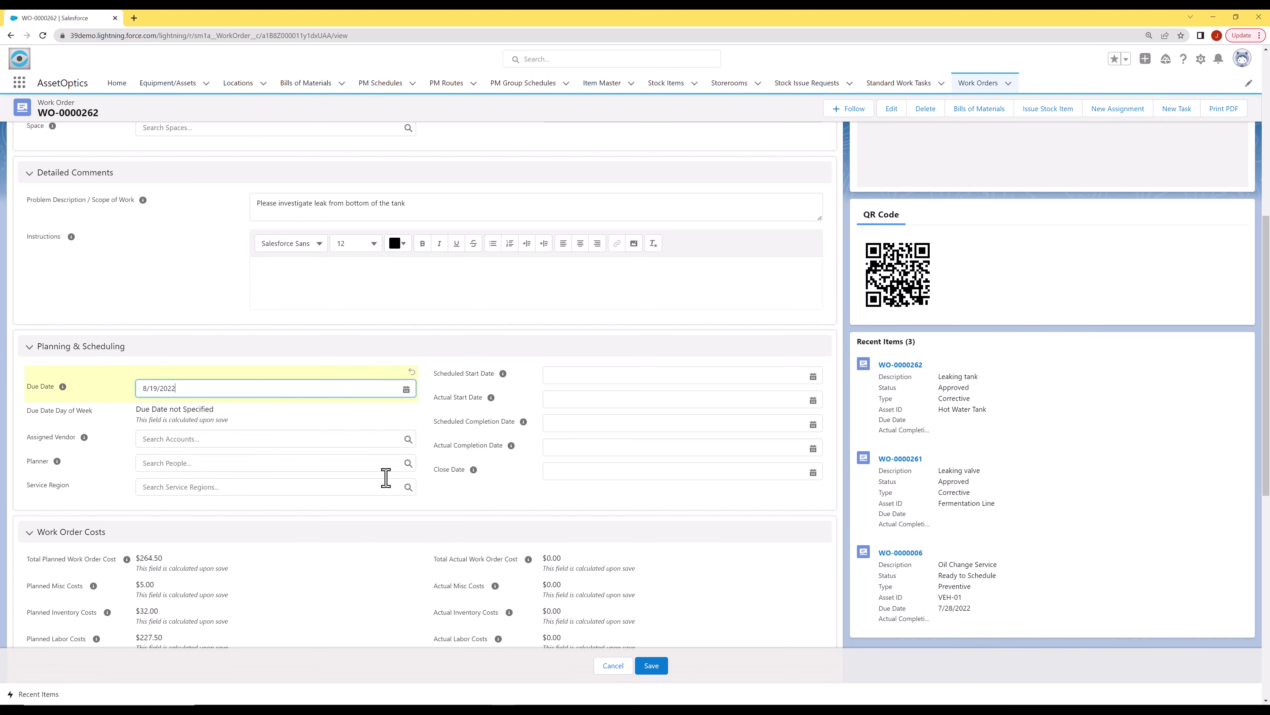
pyautogui.click(608, 373)
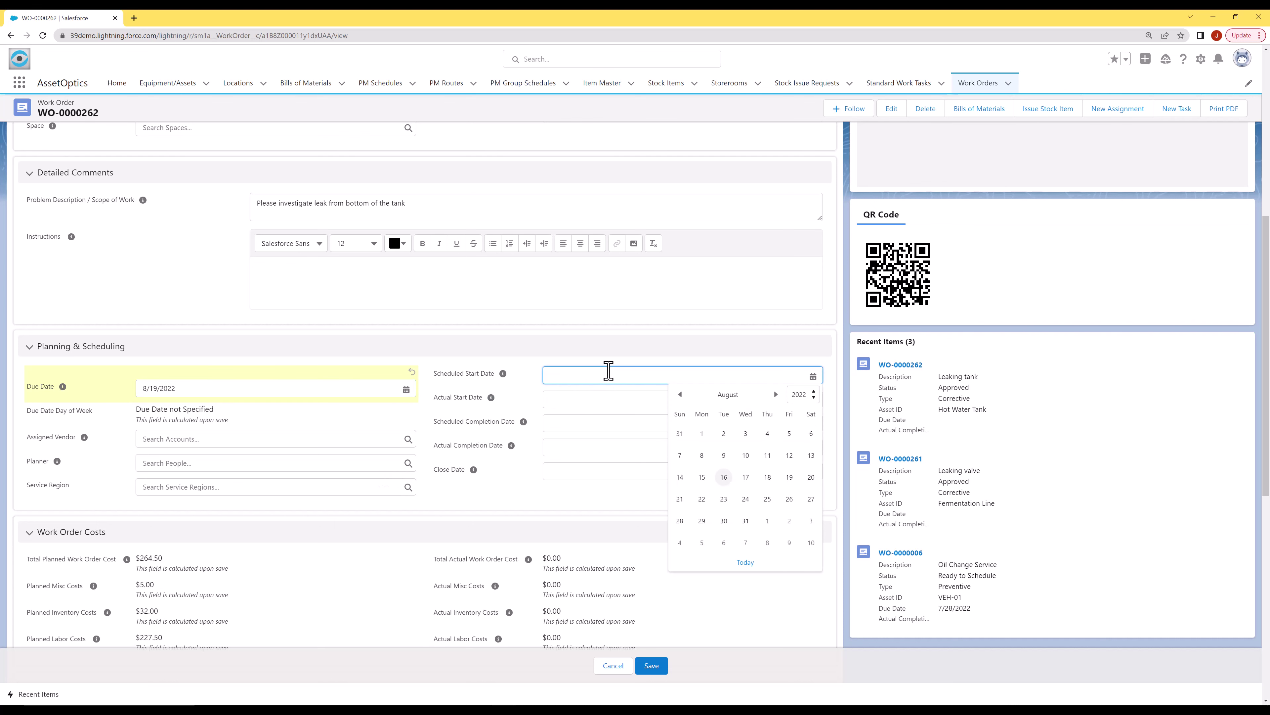
pyautogui.click(767, 478)
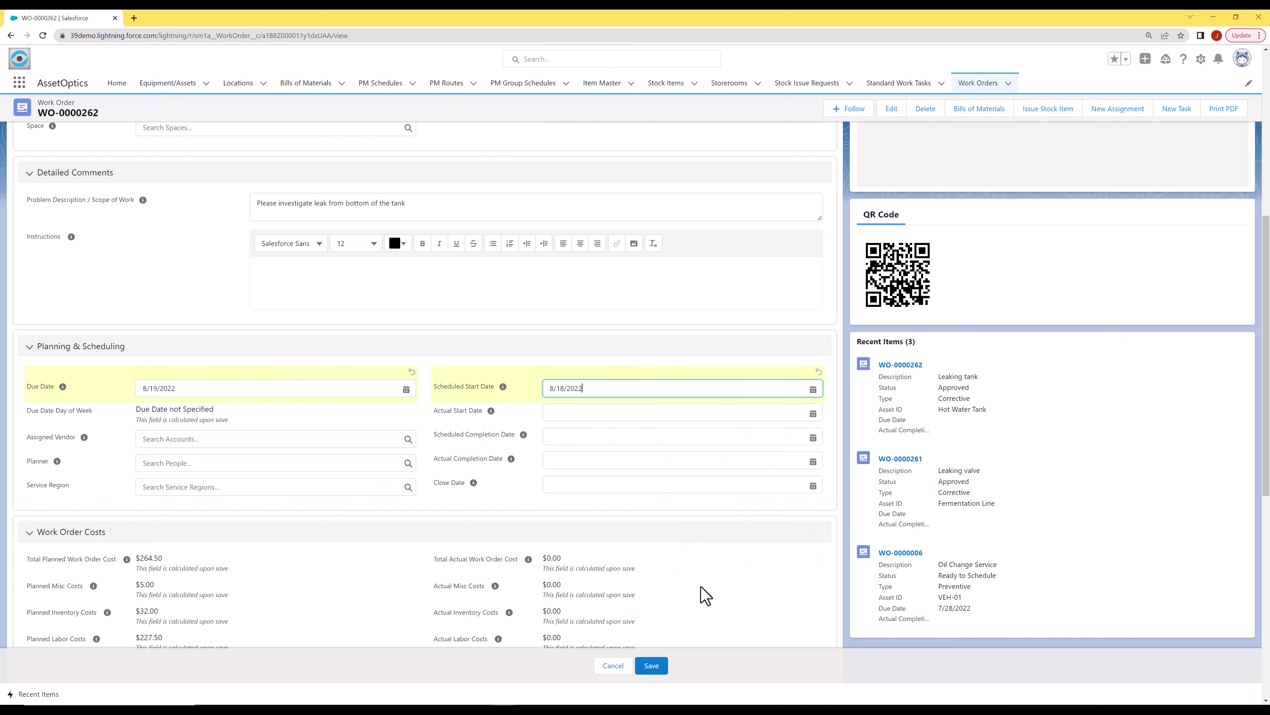
pyautogui.click(651, 668)
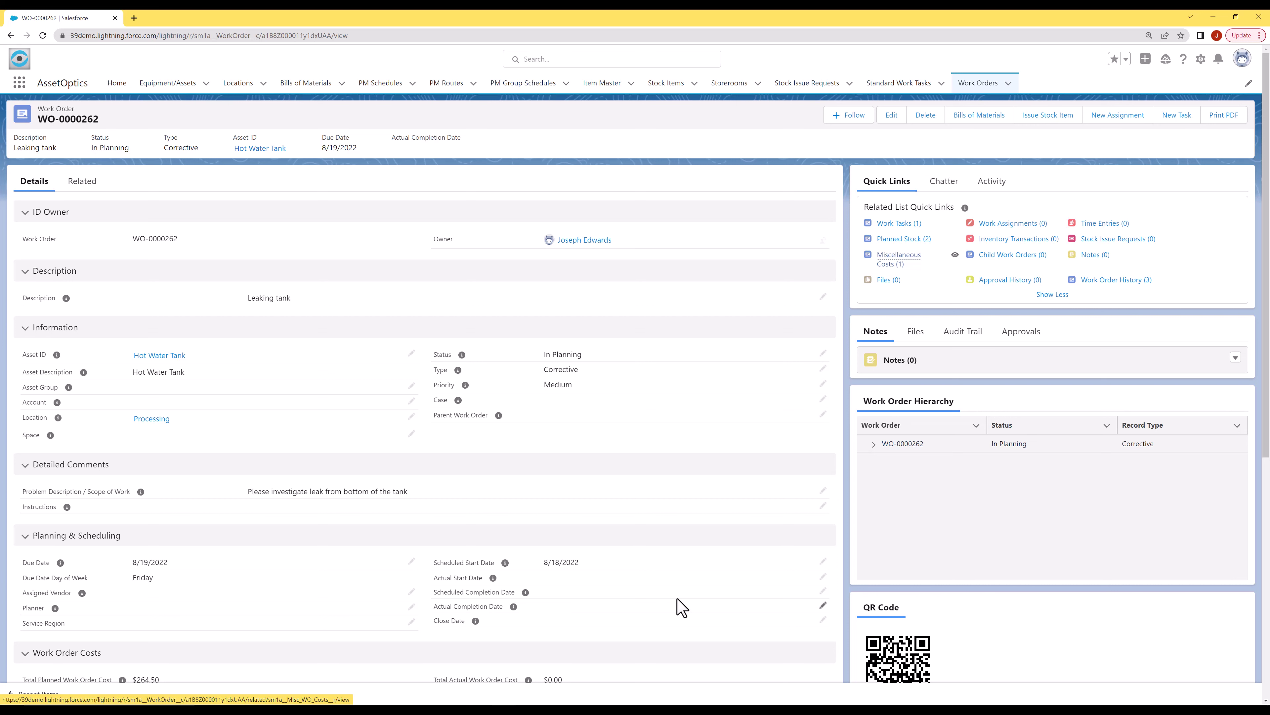
# Set the work order's status to In Progress and save it.
pyautogui.click(823, 354)
pyautogui.click(608, 392)
pyautogui.scroll(-1, 605, 440)
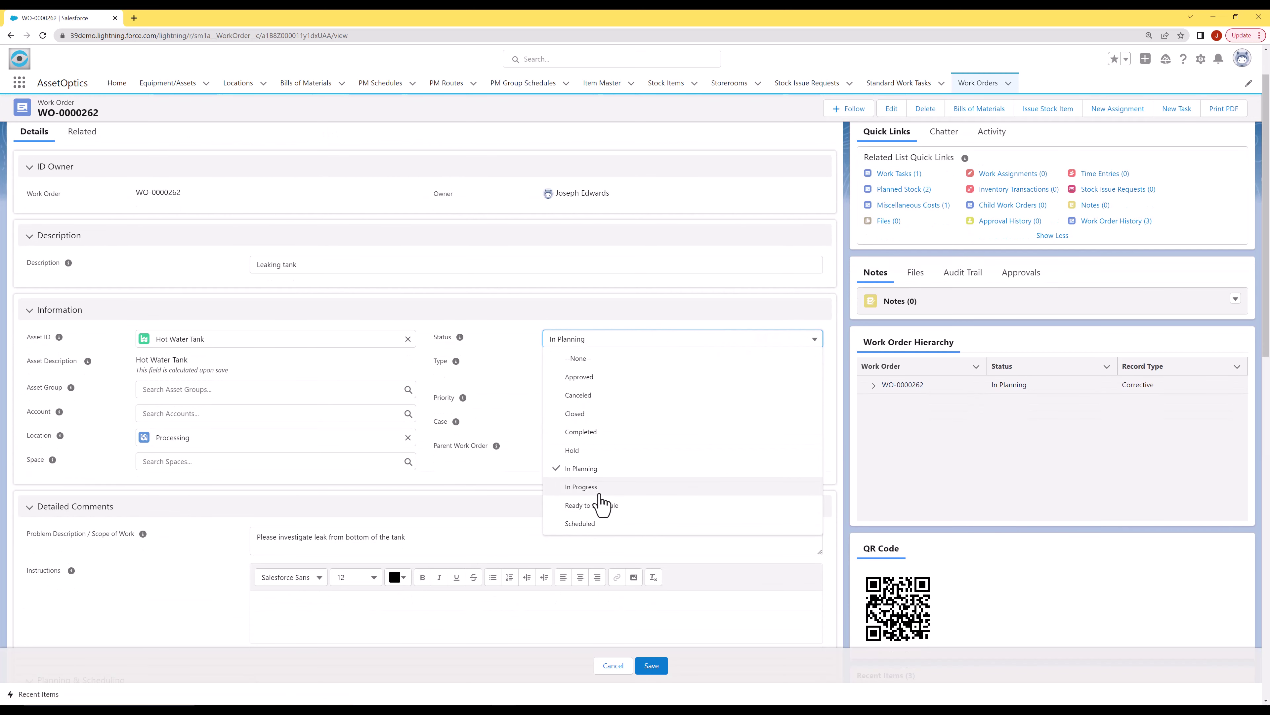
pyautogui.click(602, 489)
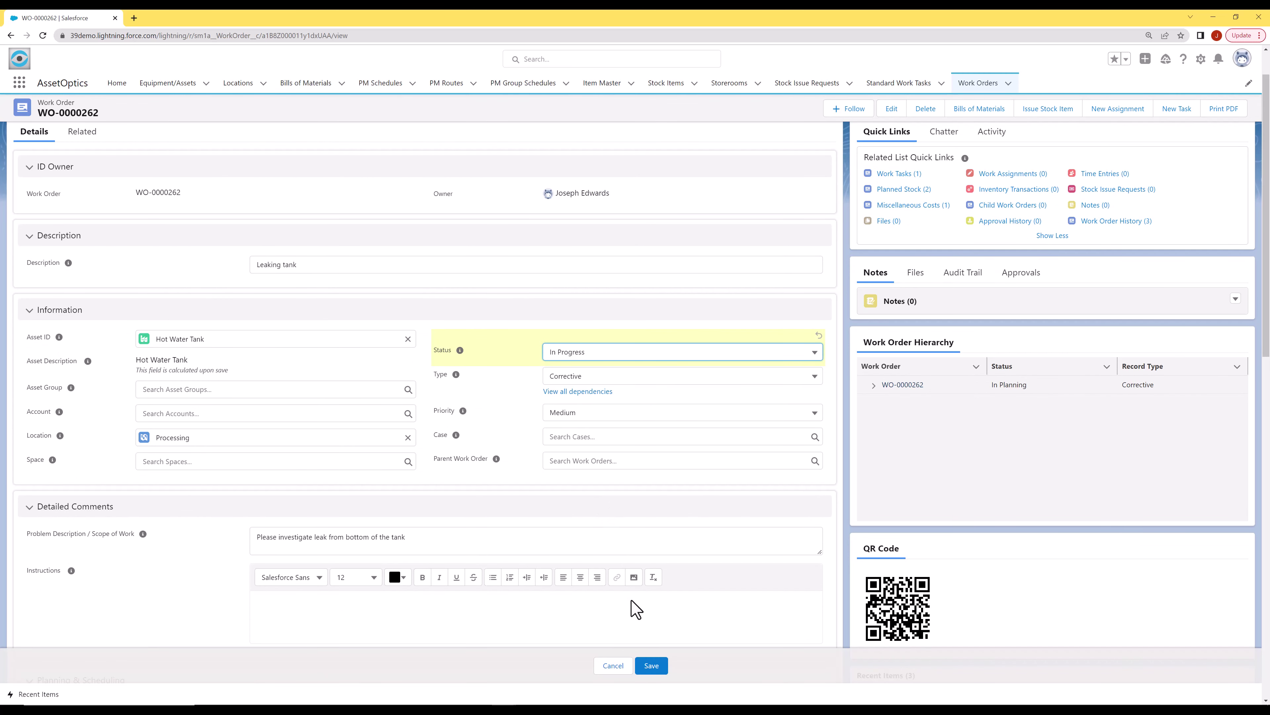
pyautogui.click(651, 667)
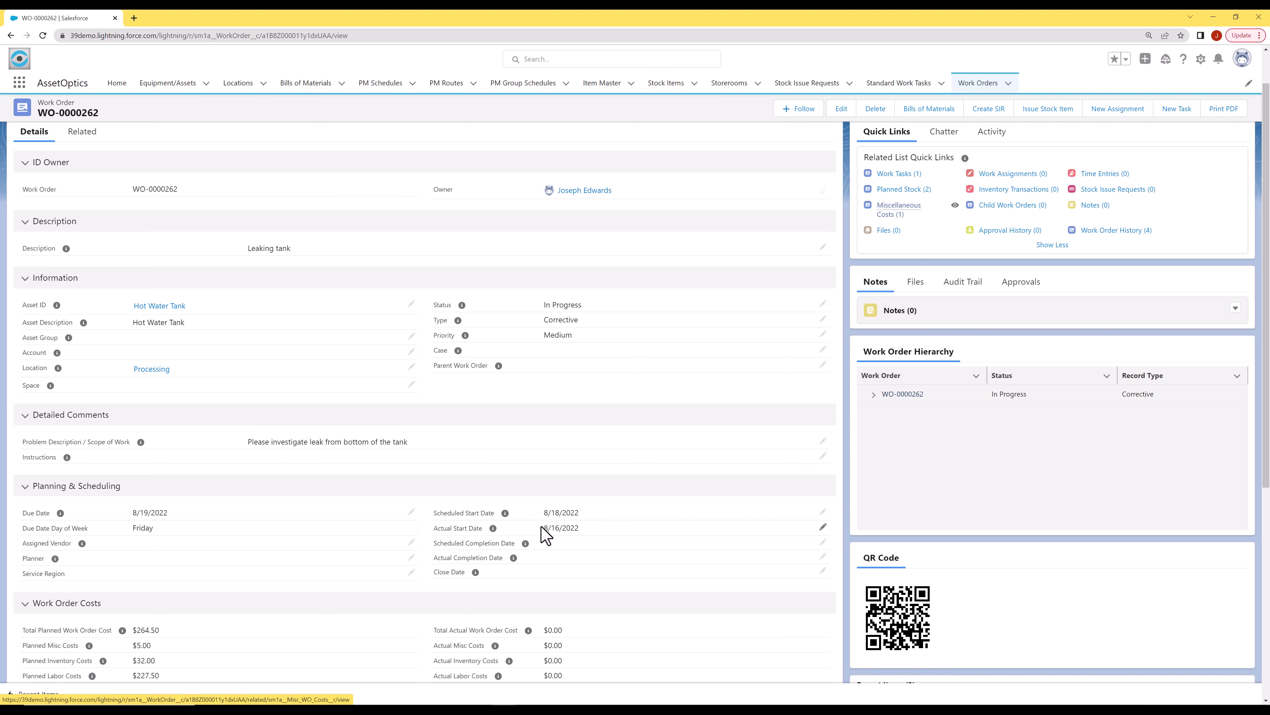
# Add numbered instructions "open valve", "remove flange" and "etc." to the work order's detailed comments, and save them.
pyautogui.click(823, 455)
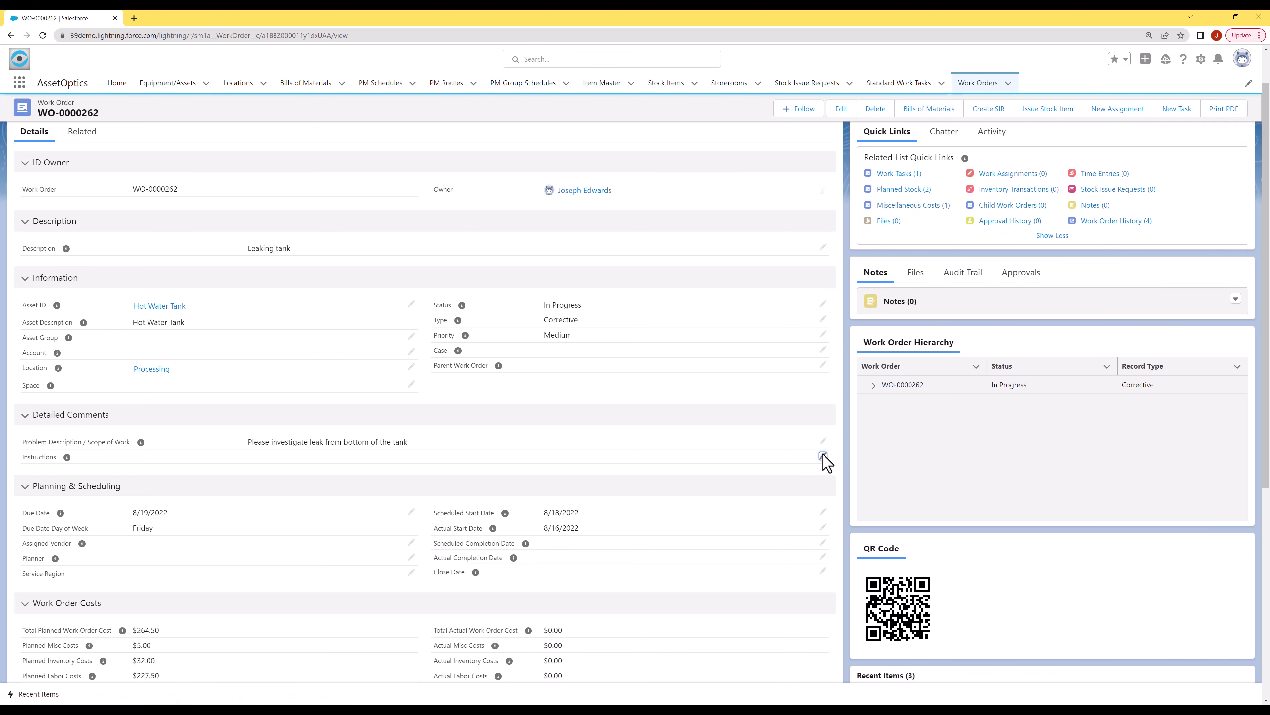
pyautogui.scroll(-2, 827, 463)
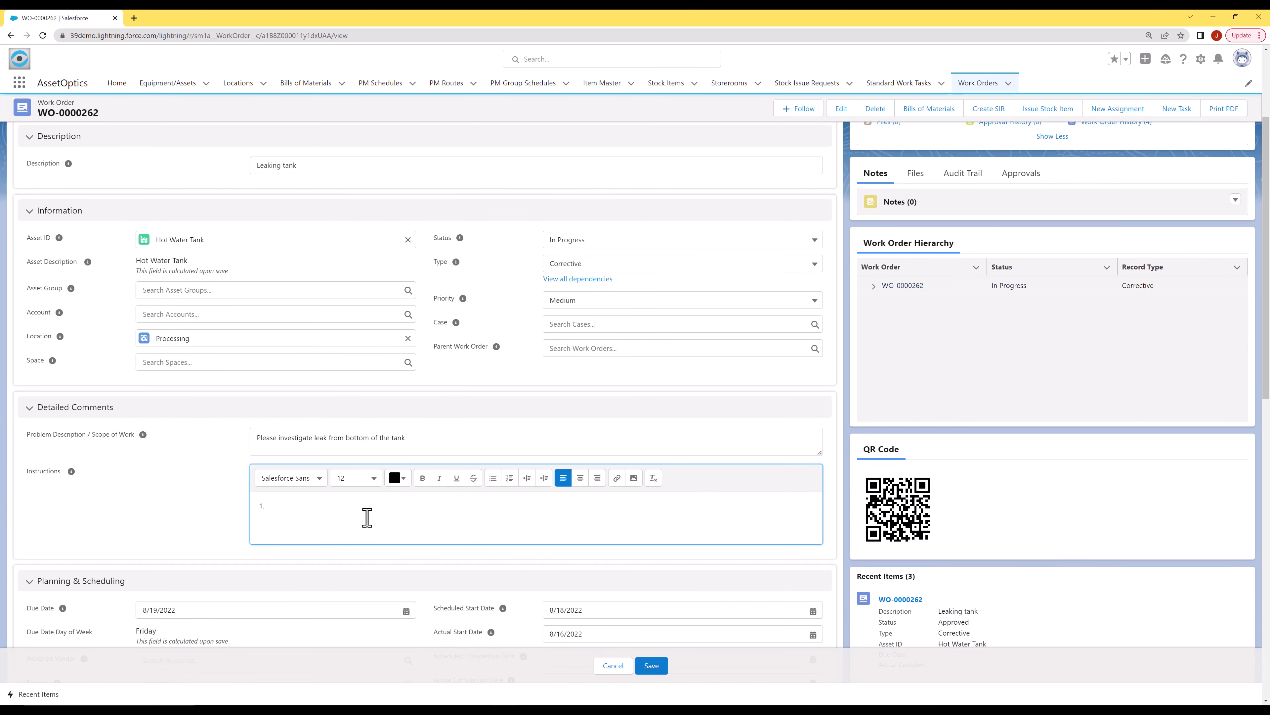
pyautogui.write('1. open valve')
pyautogui.press('Return')
pyautogui.write('remove flange')
pyautogui.press('Return')
pyautogui.write('etc.')
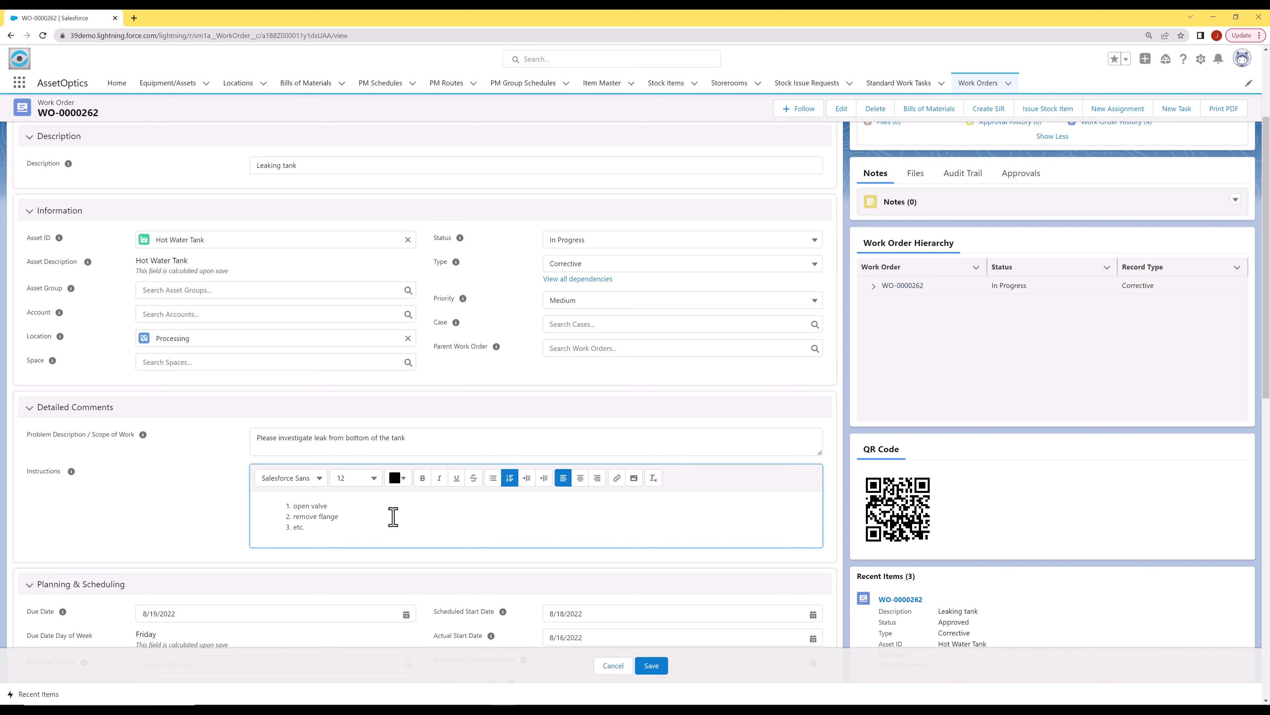
pyautogui.click(648, 666)
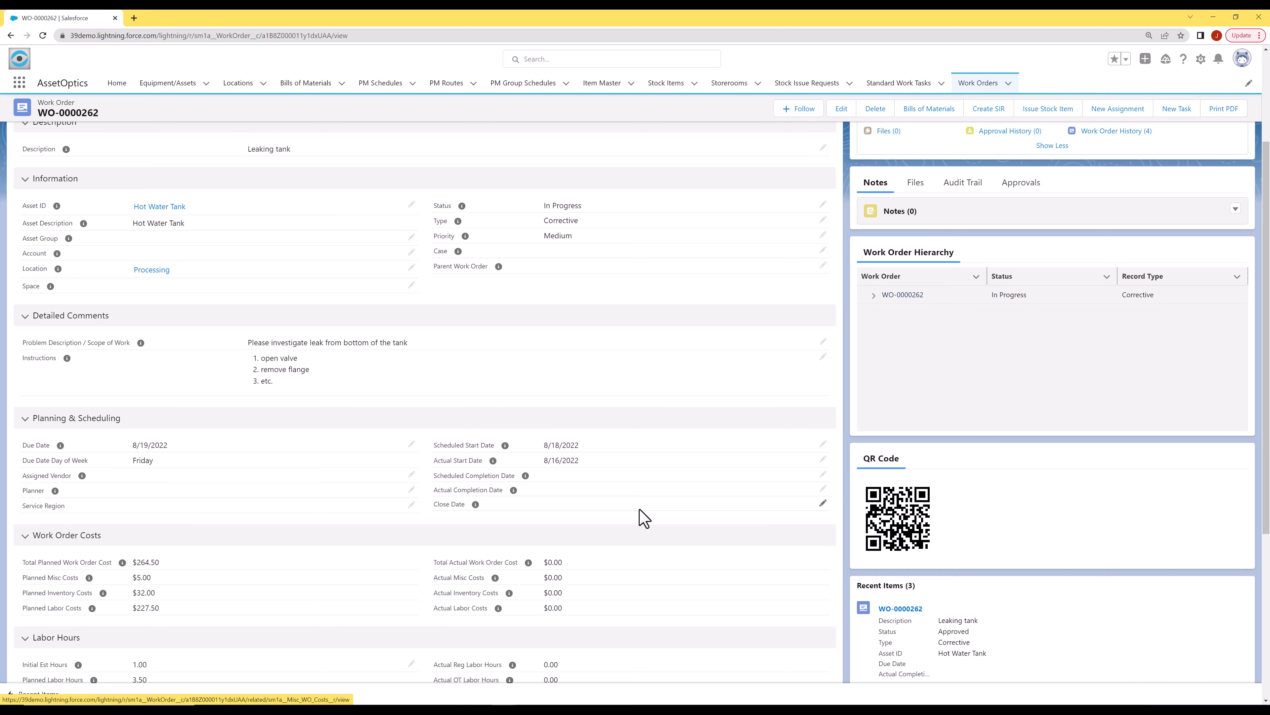
# Create a new assignment on the work order, find its Leaking tank work task by searching "wt", and save the assignment.
pyautogui.scroll(3, 644, 518)
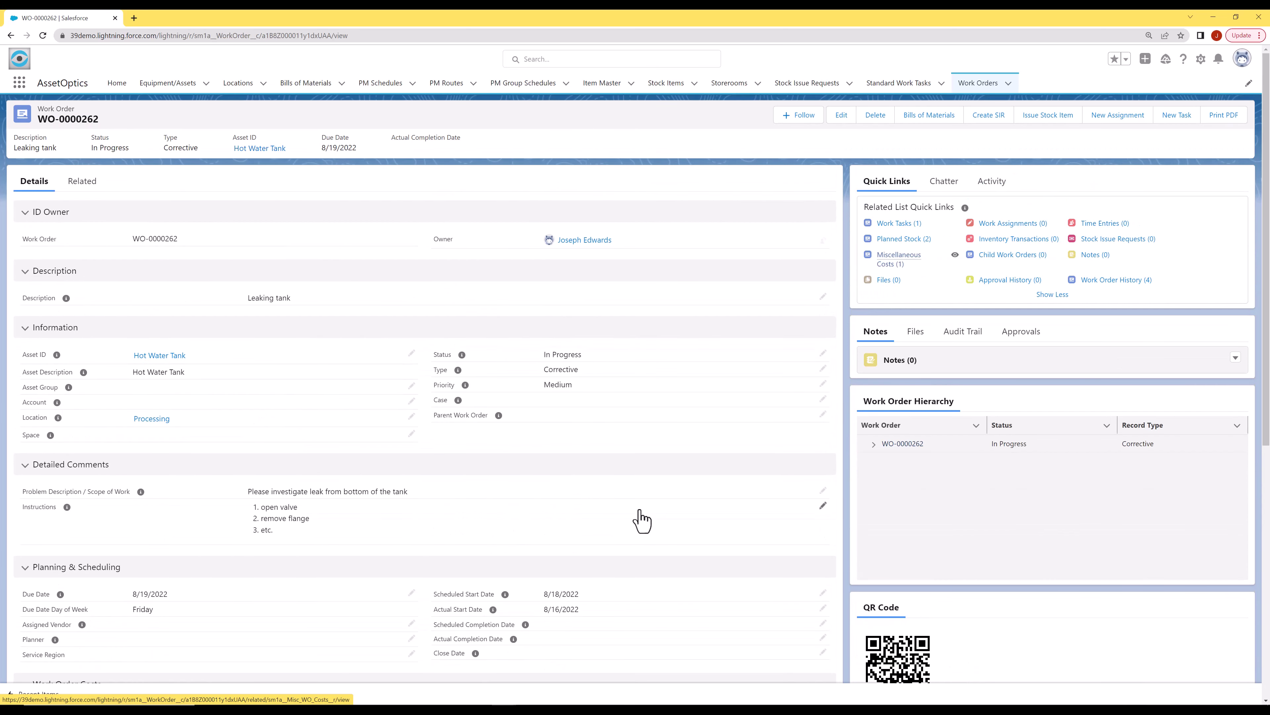
pyautogui.click(1119, 118)
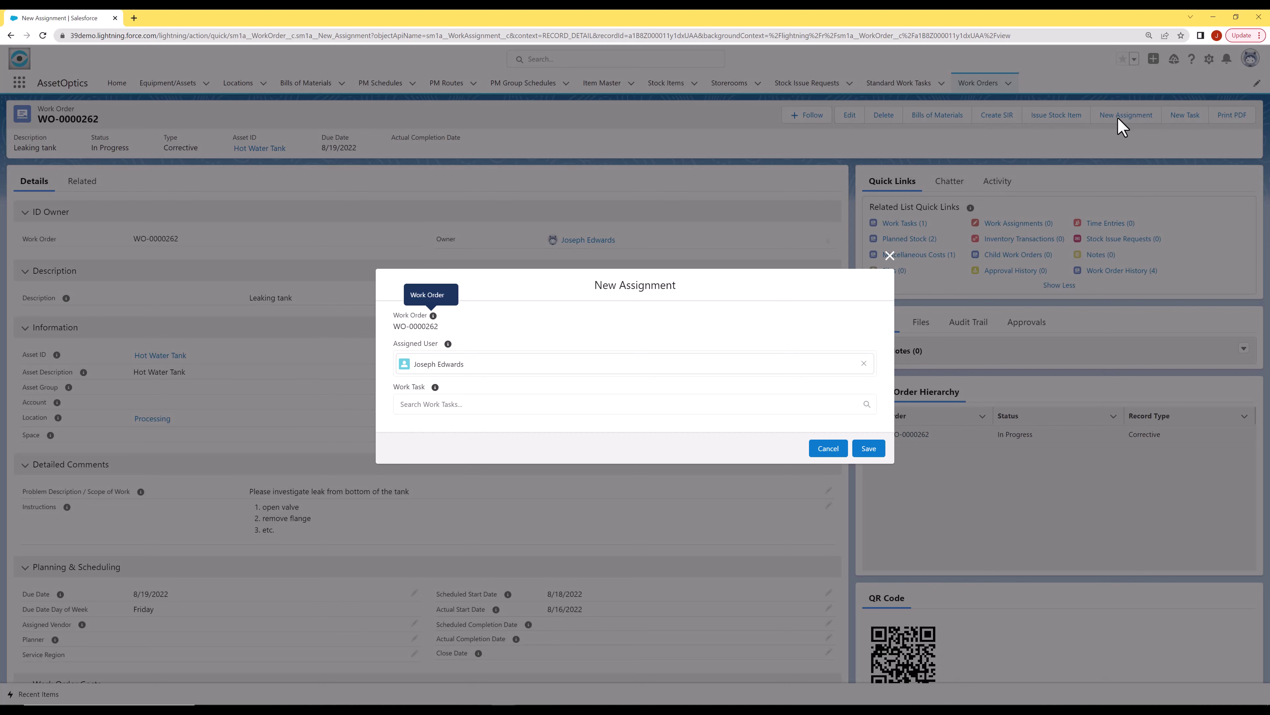
pyautogui.click(544, 409)
pyautogui.write('wt')
pyautogui.press('Return')
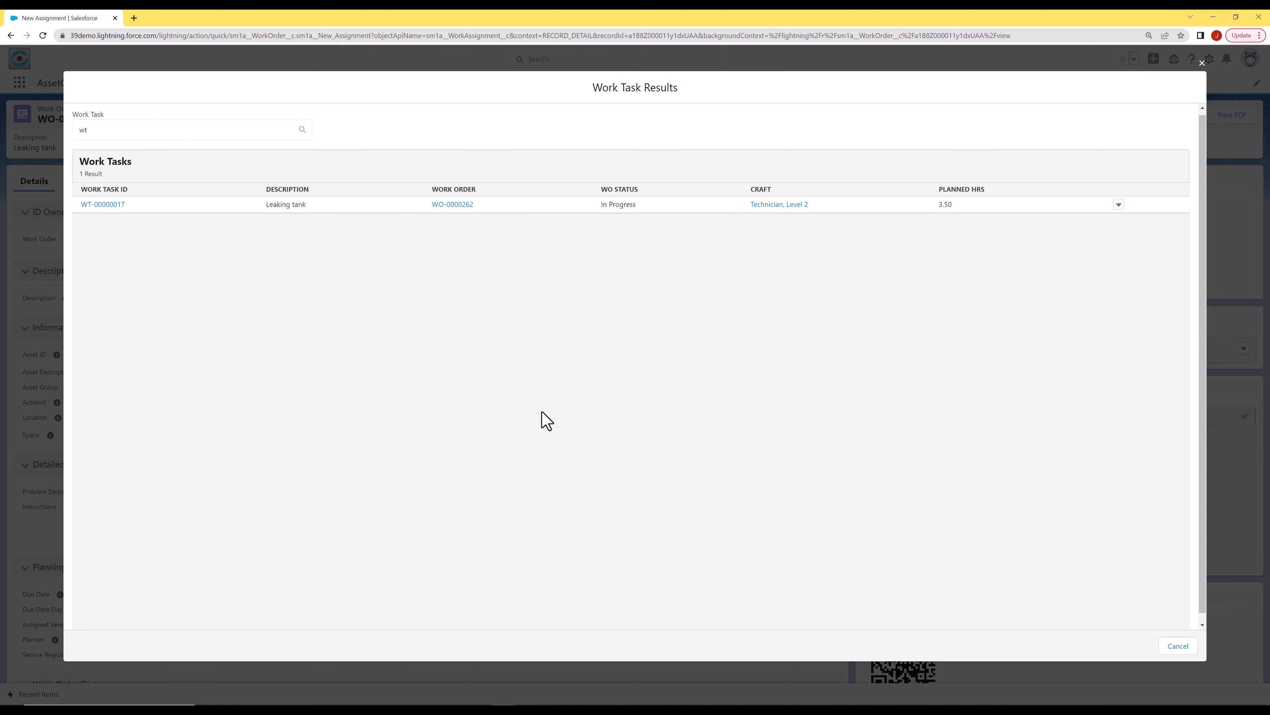
pyautogui.click(111, 205)
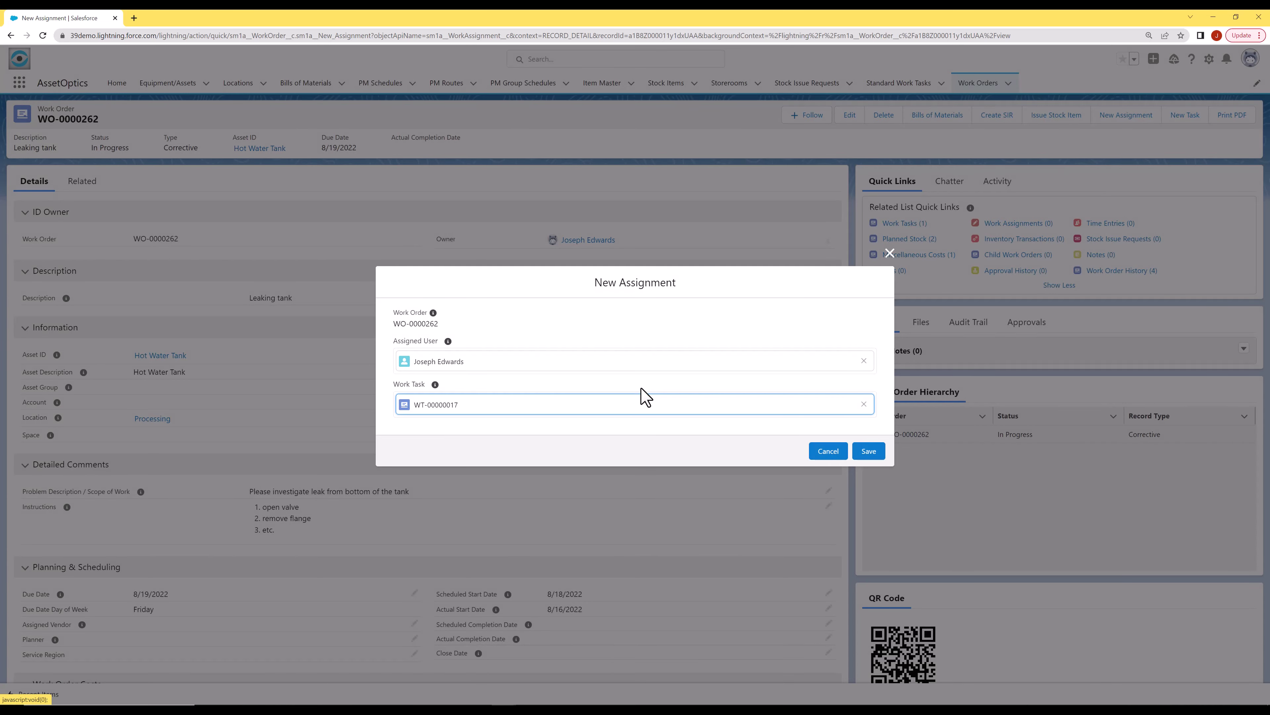
pyautogui.click(879, 453)
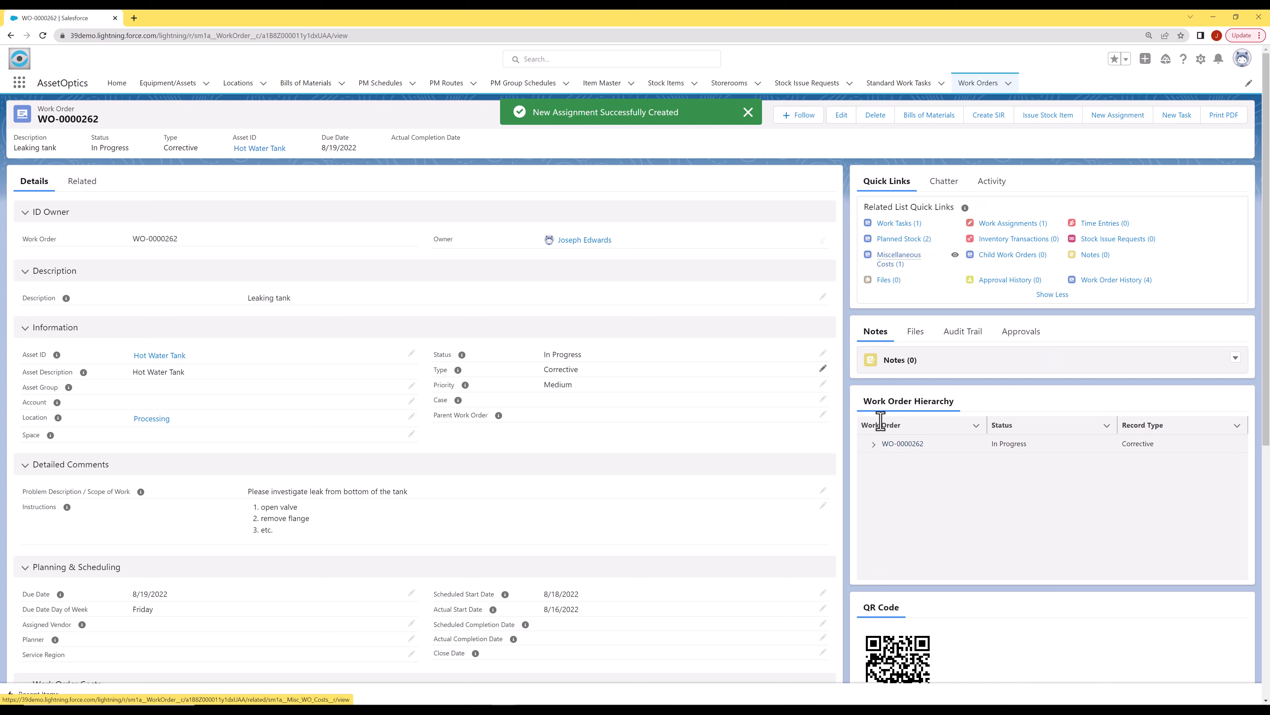
# Open the Leaking tank work task from the work order, and start and stop time accrual on it.
pyautogui.moveTo(875, 236)
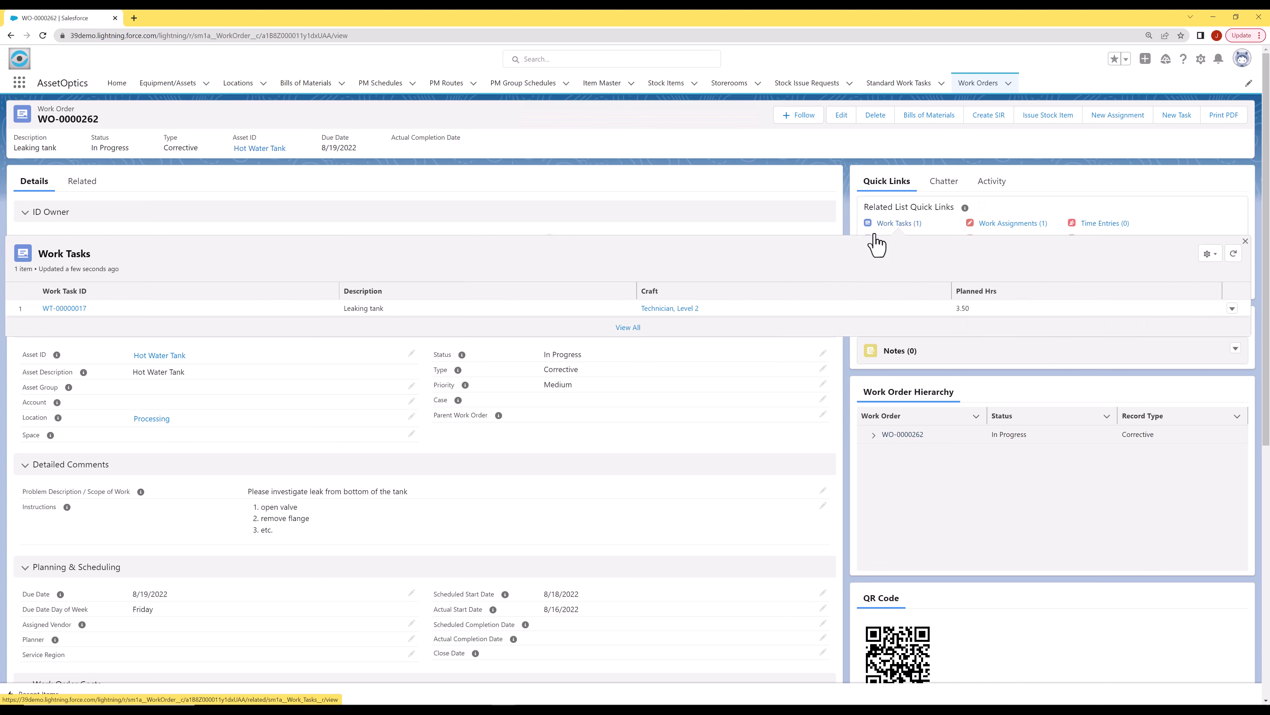
pyautogui.click(76, 309)
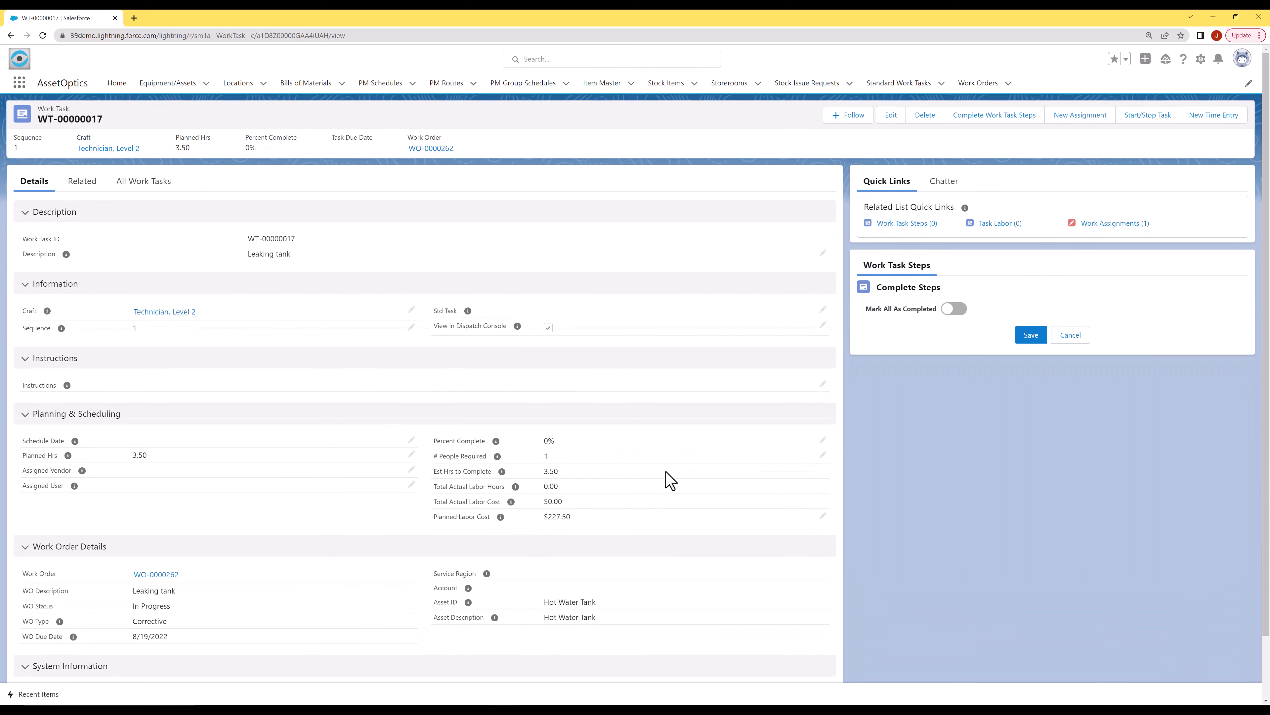
pyautogui.click(1140, 116)
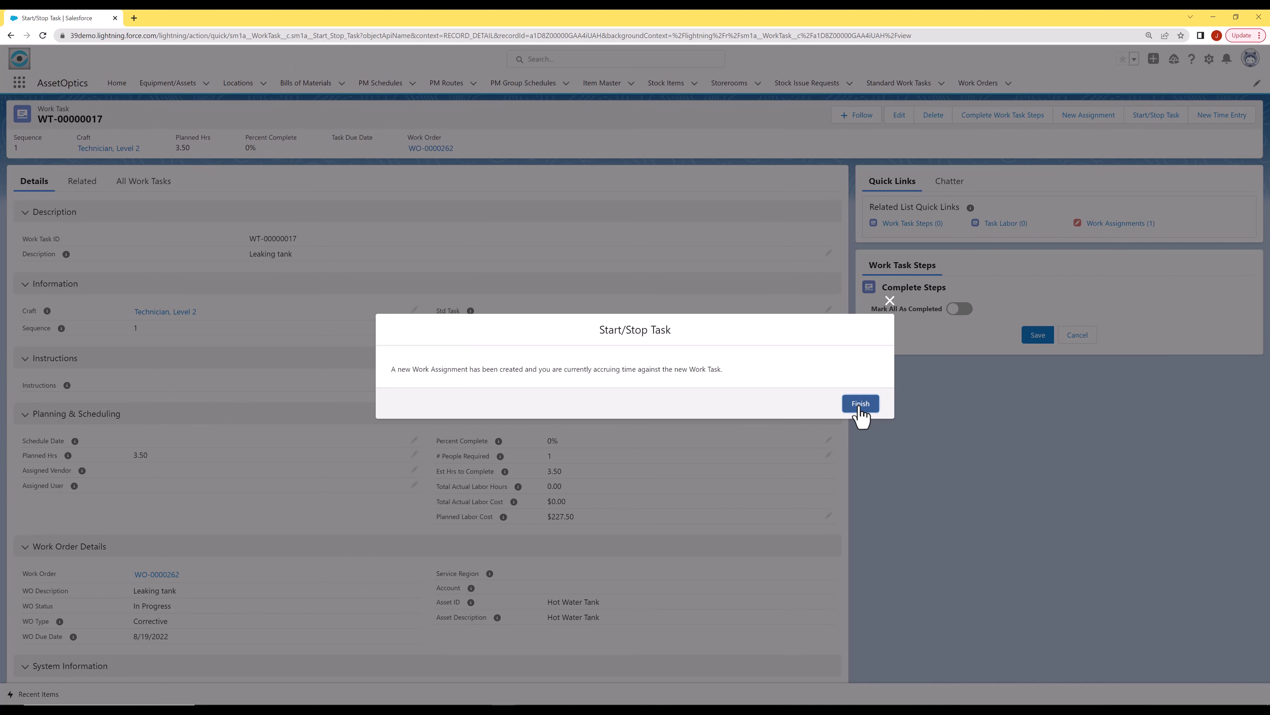
pyautogui.click(860, 406)
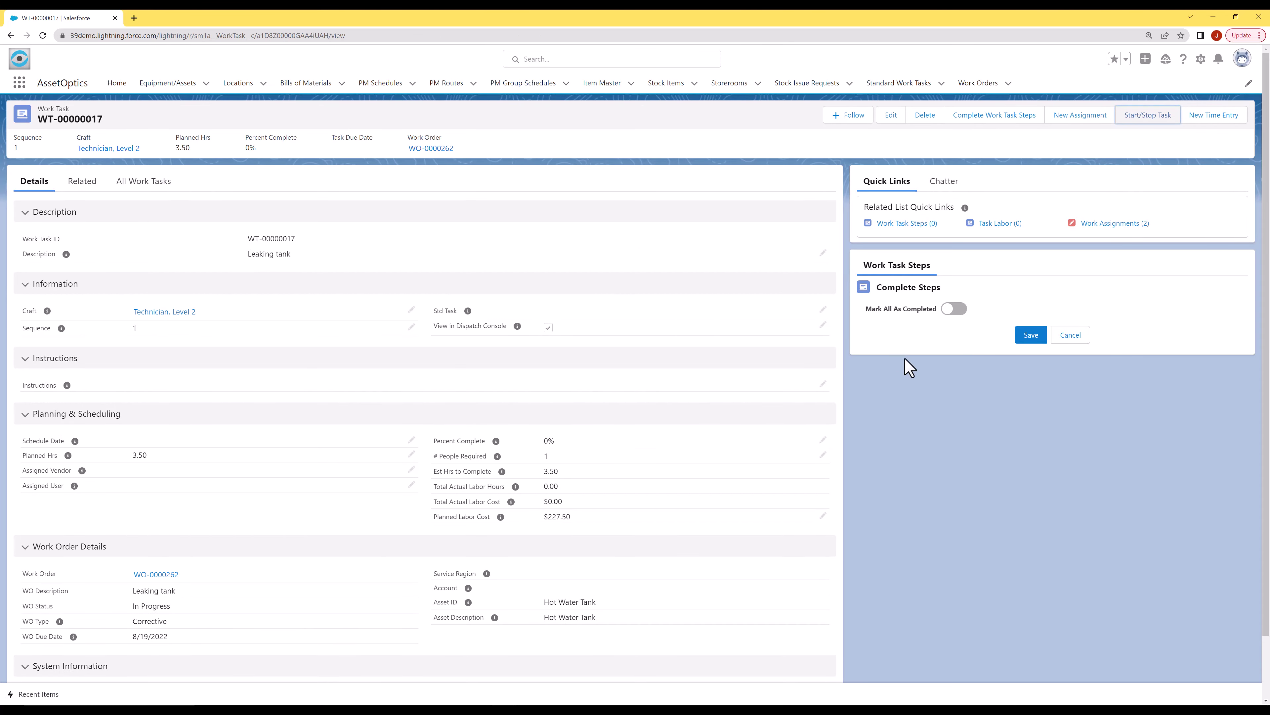
pyautogui.click(1147, 116)
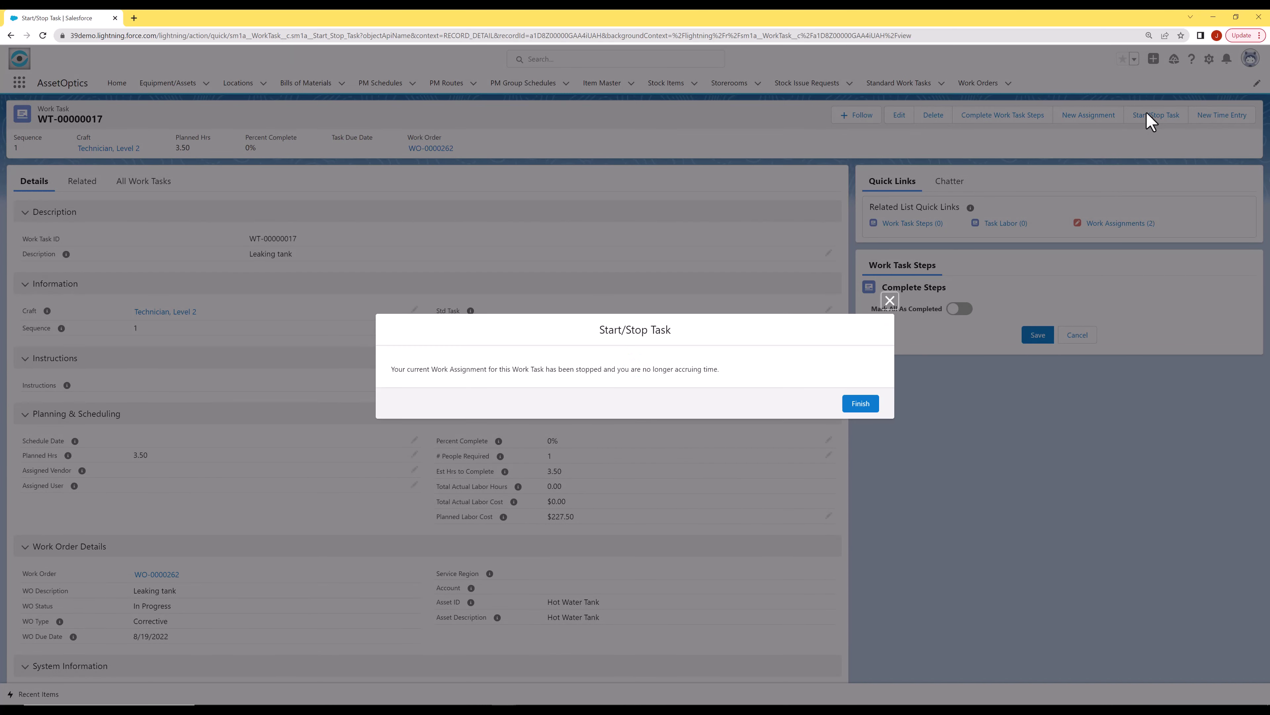
pyautogui.click(850, 412)
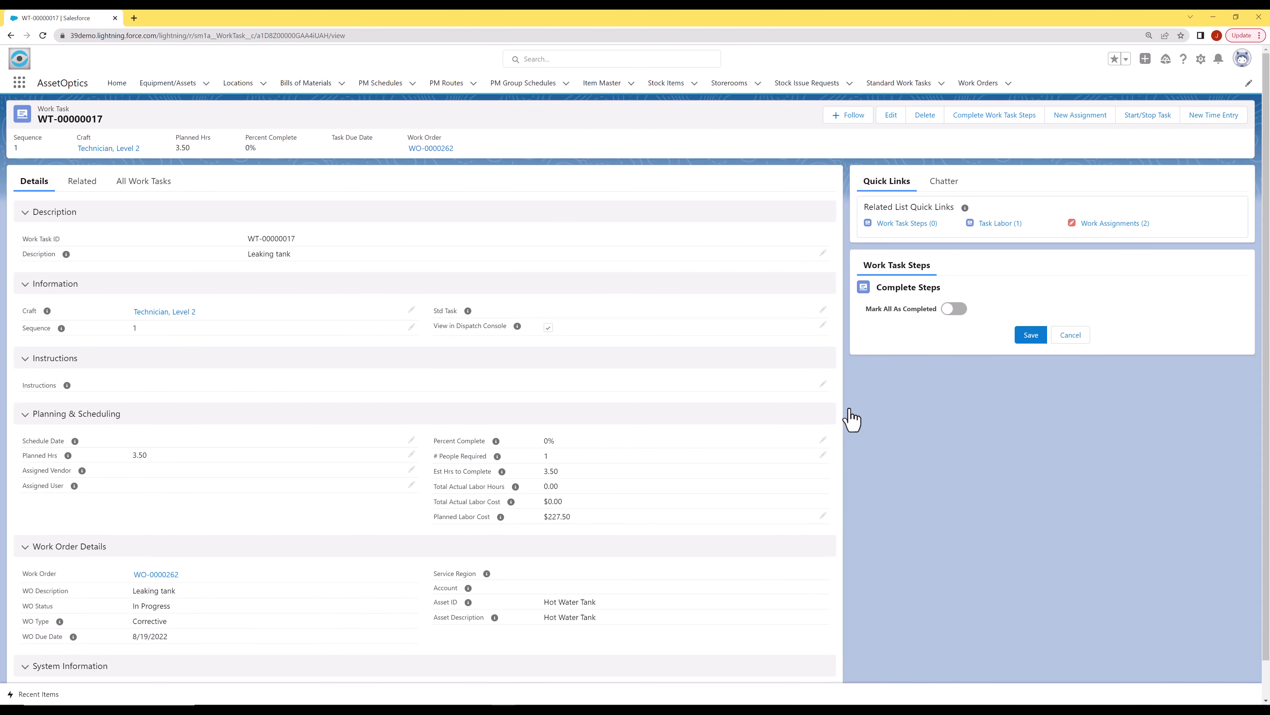
# Save a new time entry of 1.5 regular hours on the work task, and review the actual labor hours and costs on its work order.
pyautogui.click(1234, 123)
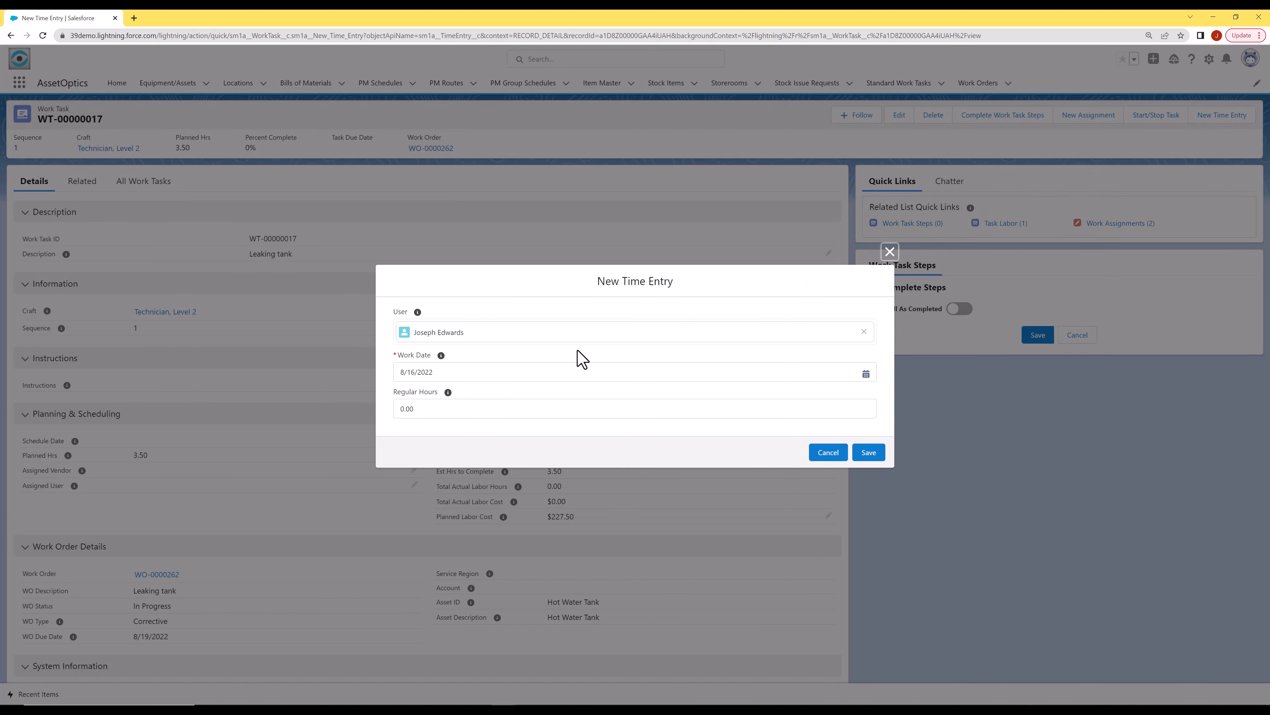
pyautogui.click(467, 409)
pyautogui.write('1.5')
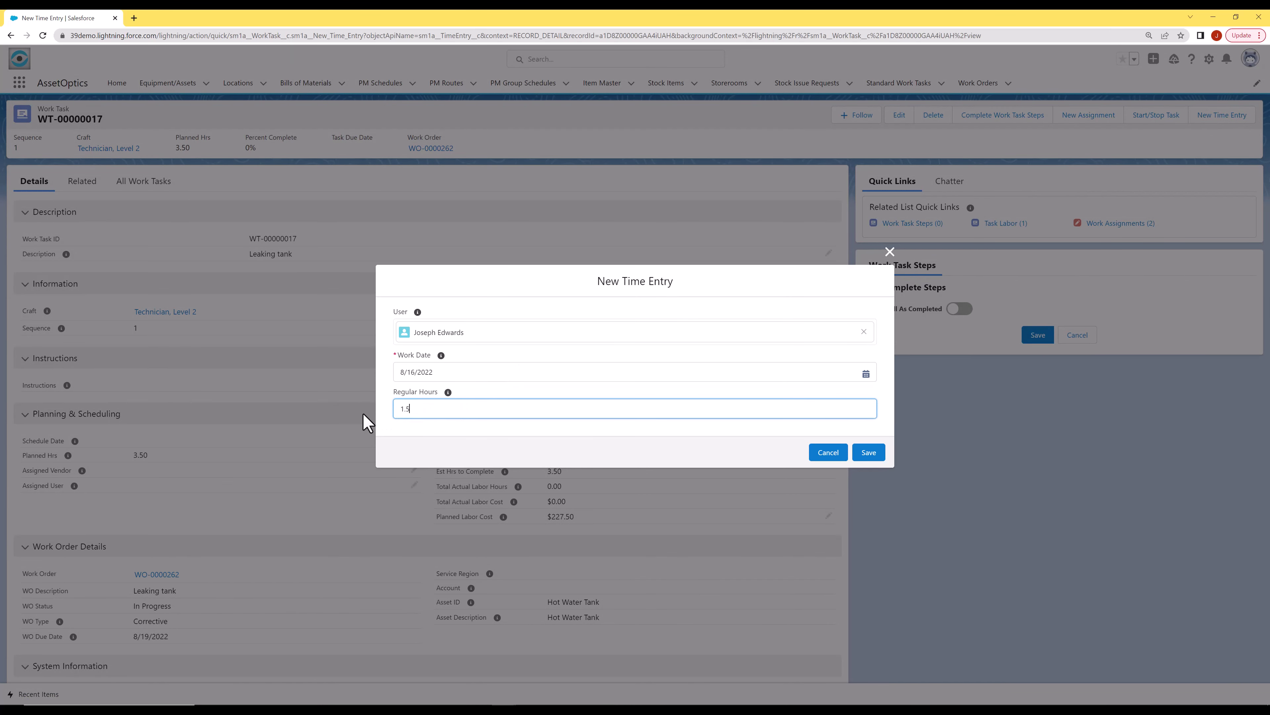
pyautogui.click(861, 453)
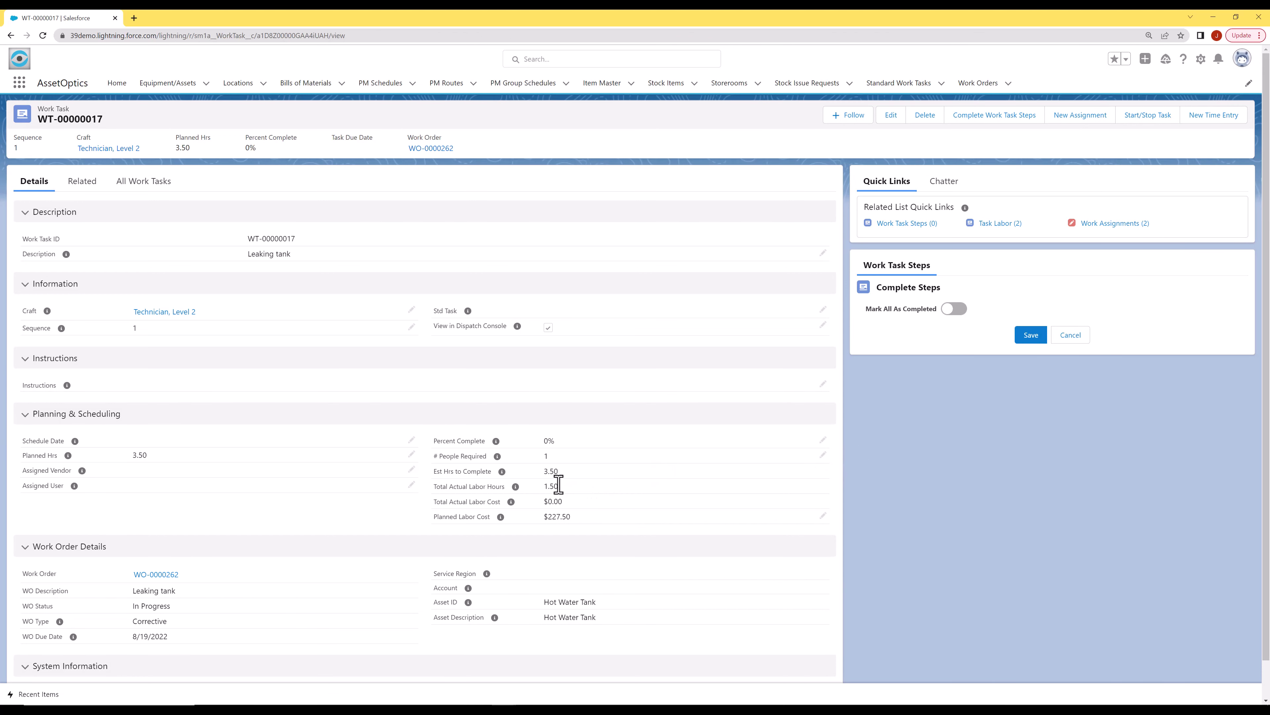
pyautogui.click(153, 575)
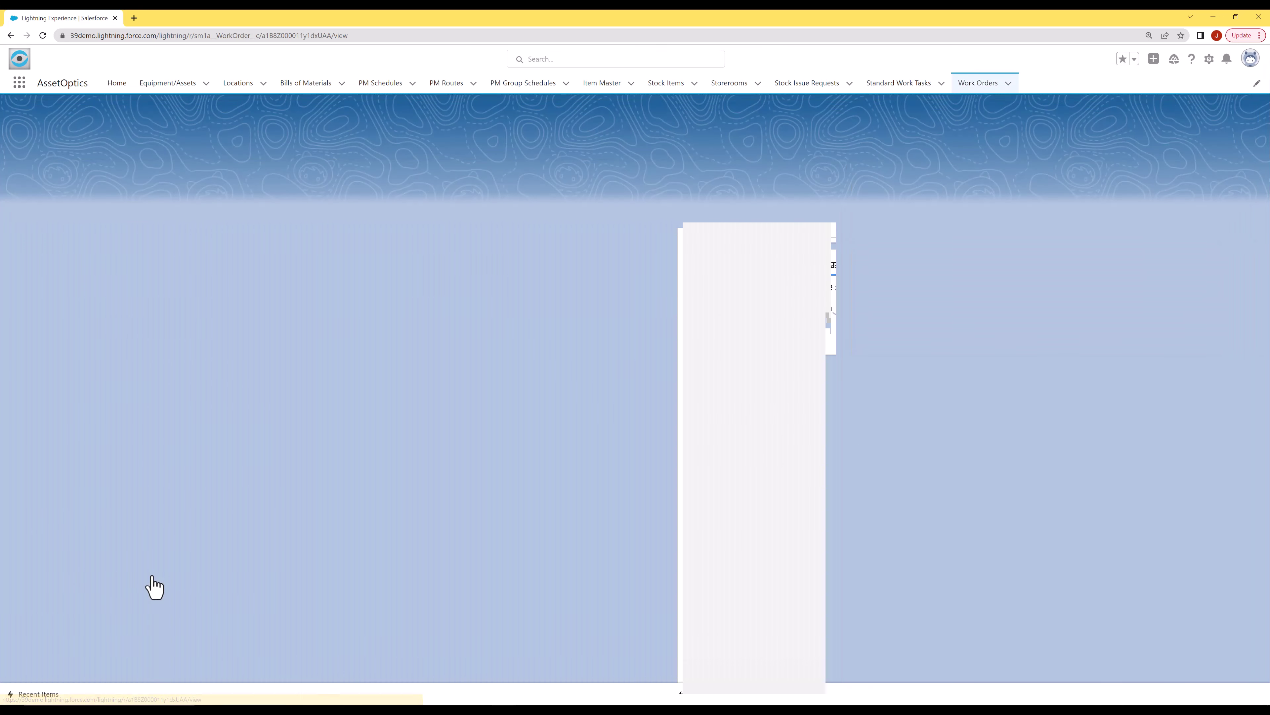
pyautogui.scroll(-5, 153, 576)
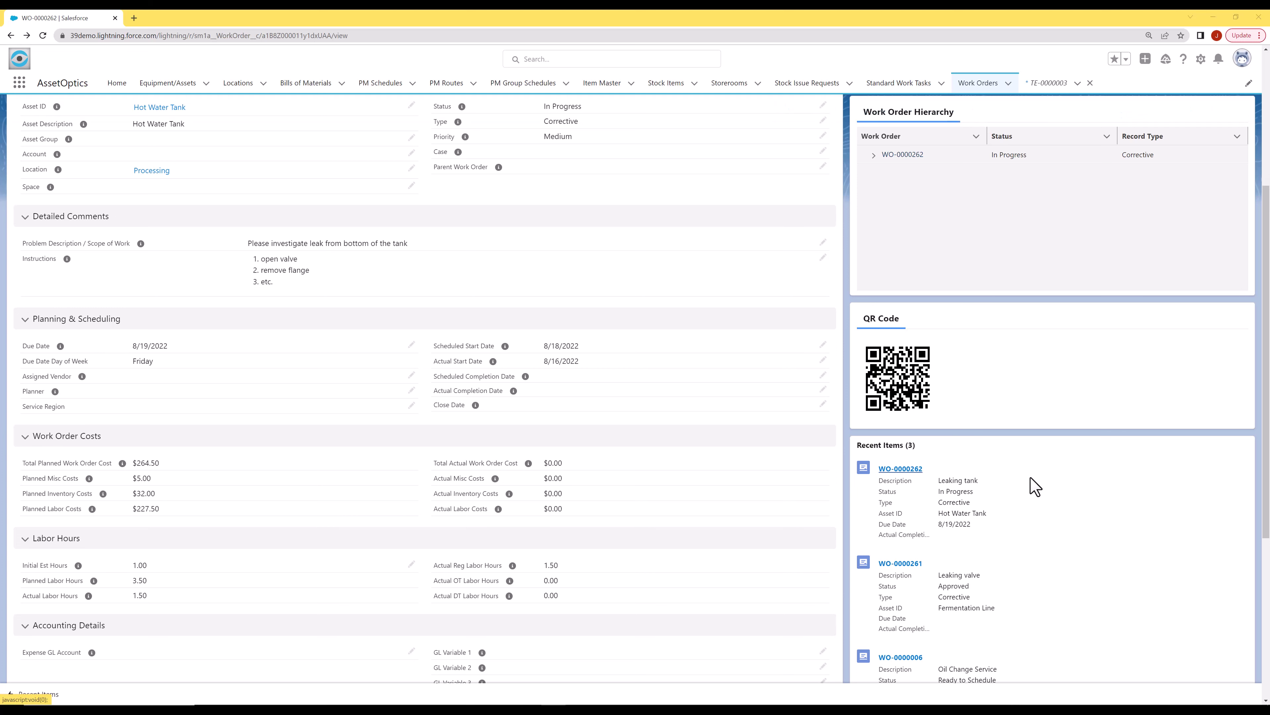
# Review the task labor record of the 1.5-hour time entry on the Leaking tank work order, and return to the work order.
pyautogui.scroll(5, 1034, 485)
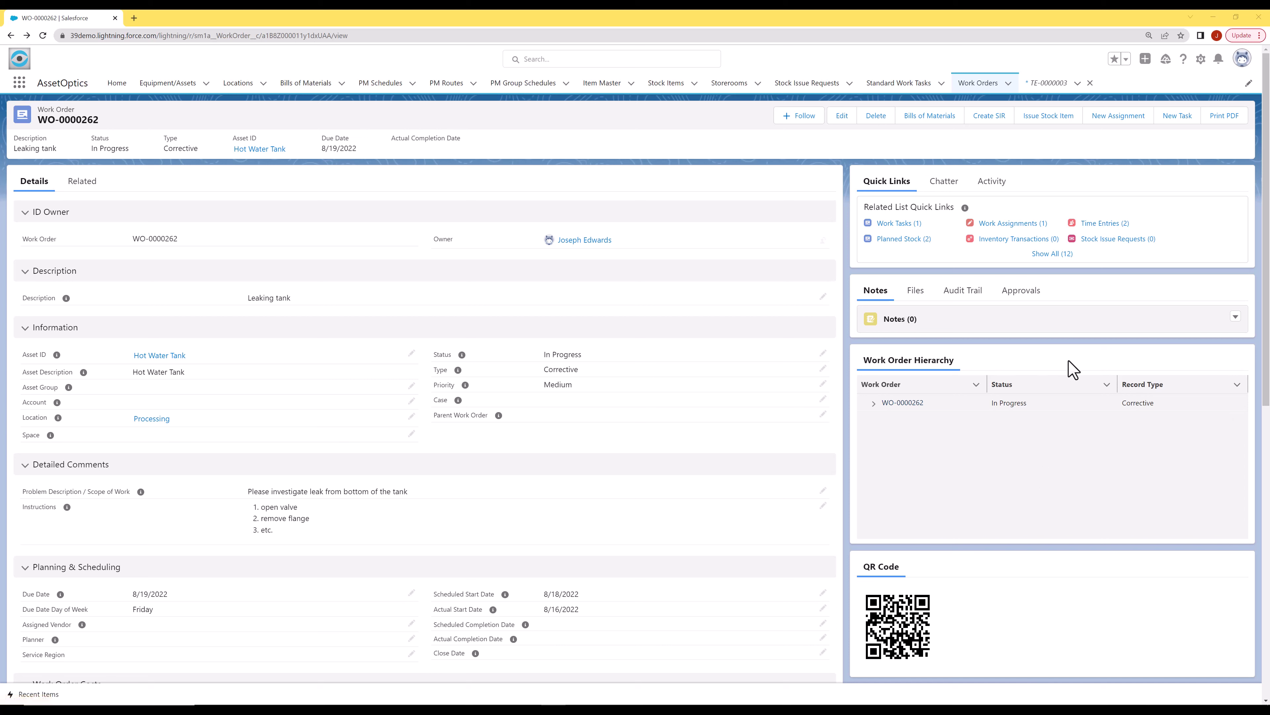
pyautogui.moveTo(1114, 225)
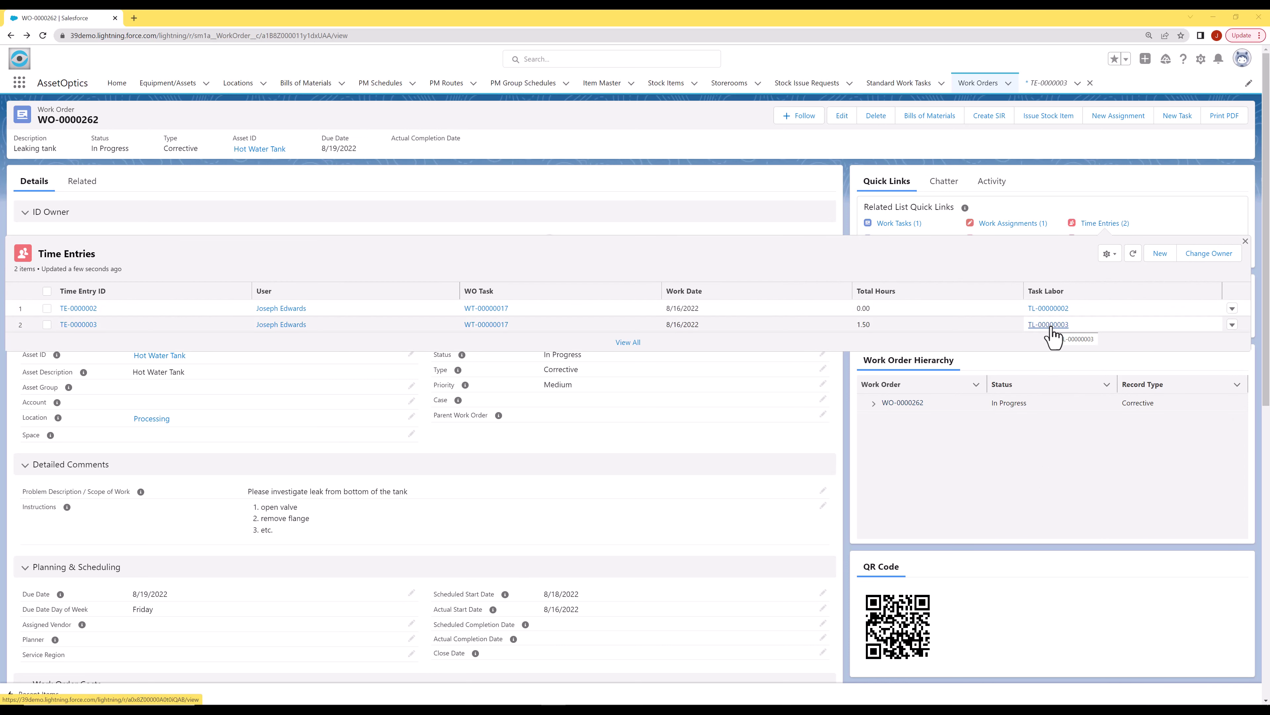
pyautogui.click(1050, 328)
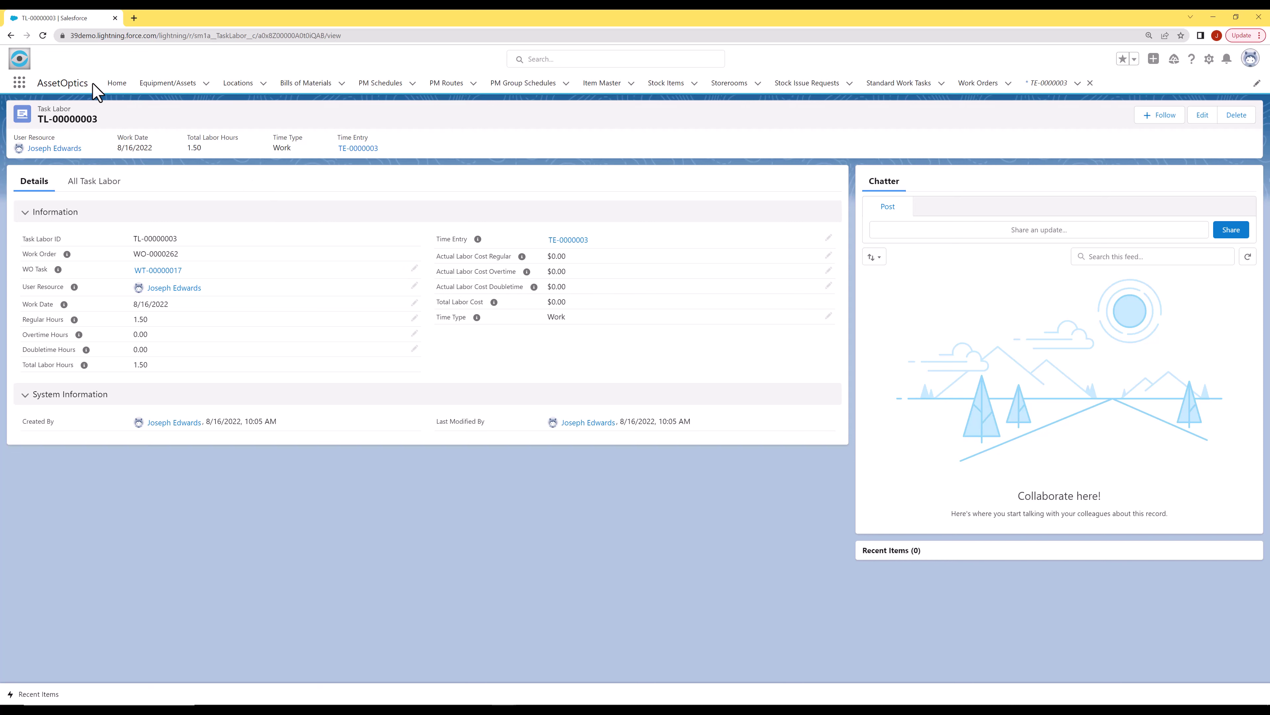
pyautogui.click(10, 36)
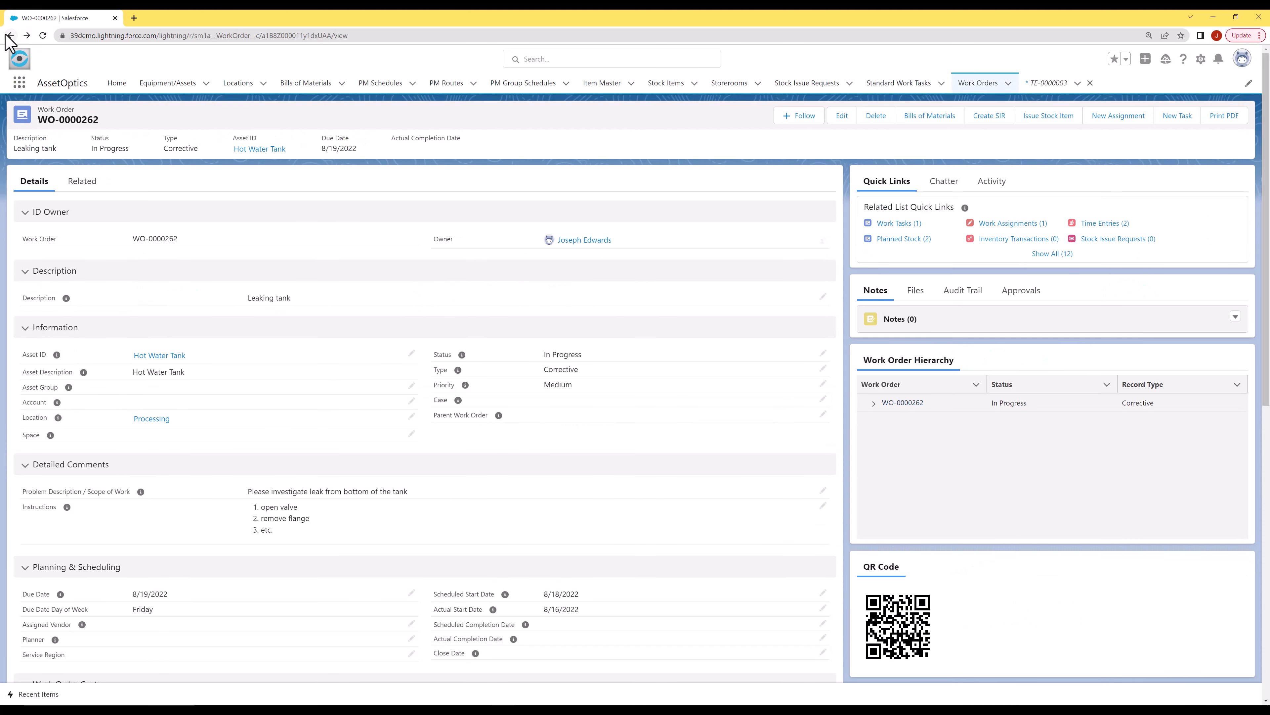
# Issue 1 GASKET - Cover from bin 01-A-01-A against the work order's planned stock, and return to the work order.
pyautogui.moveTo(895, 246)
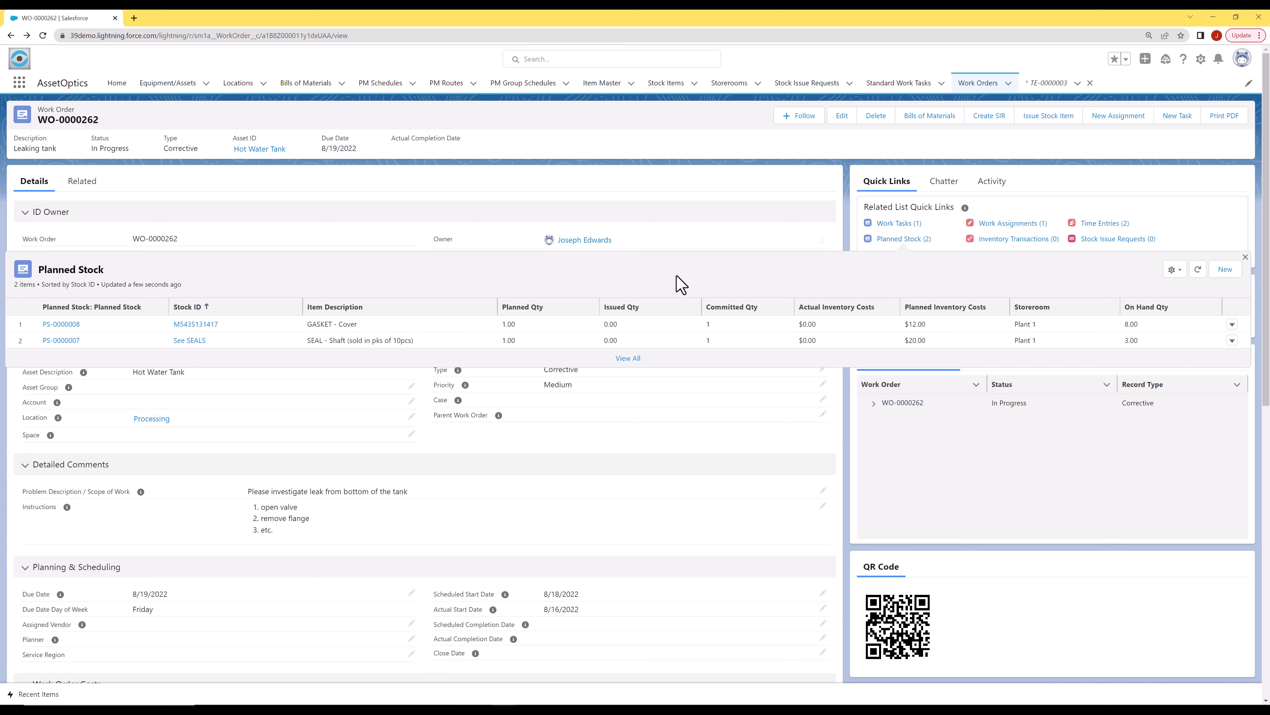
pyautogui.click(59, 325)
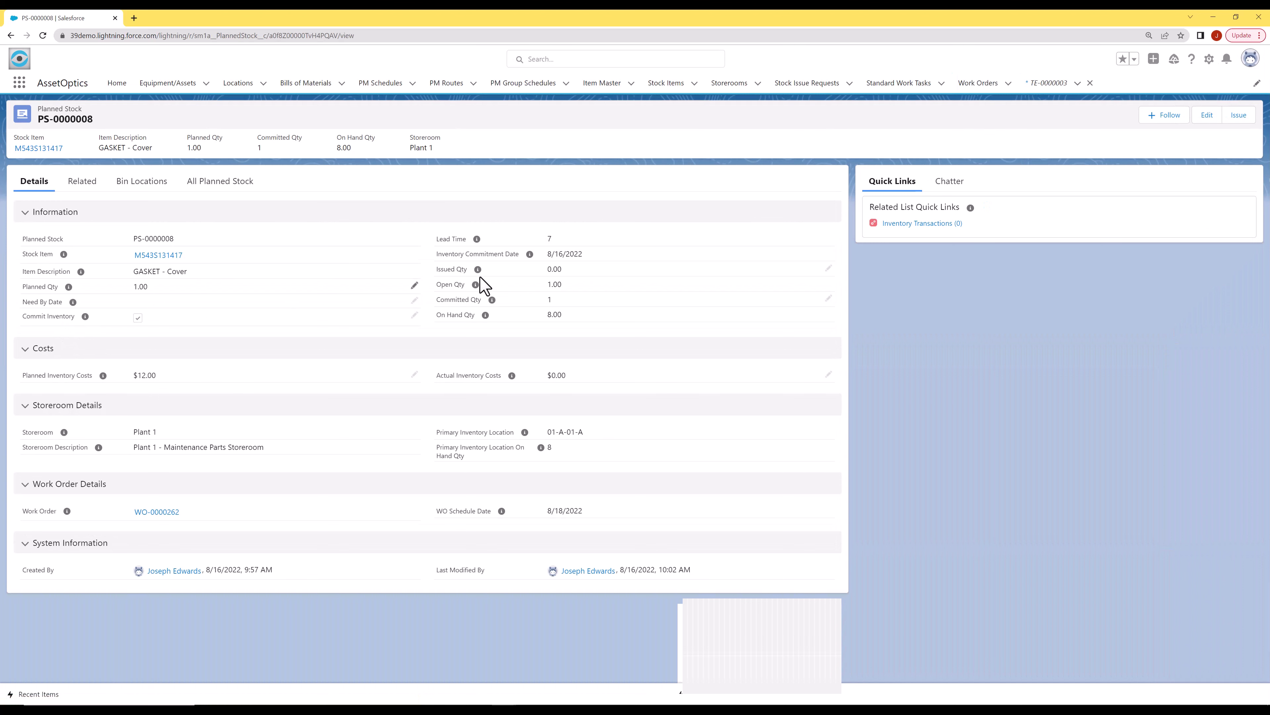
pyautogui.click(1238, 116)
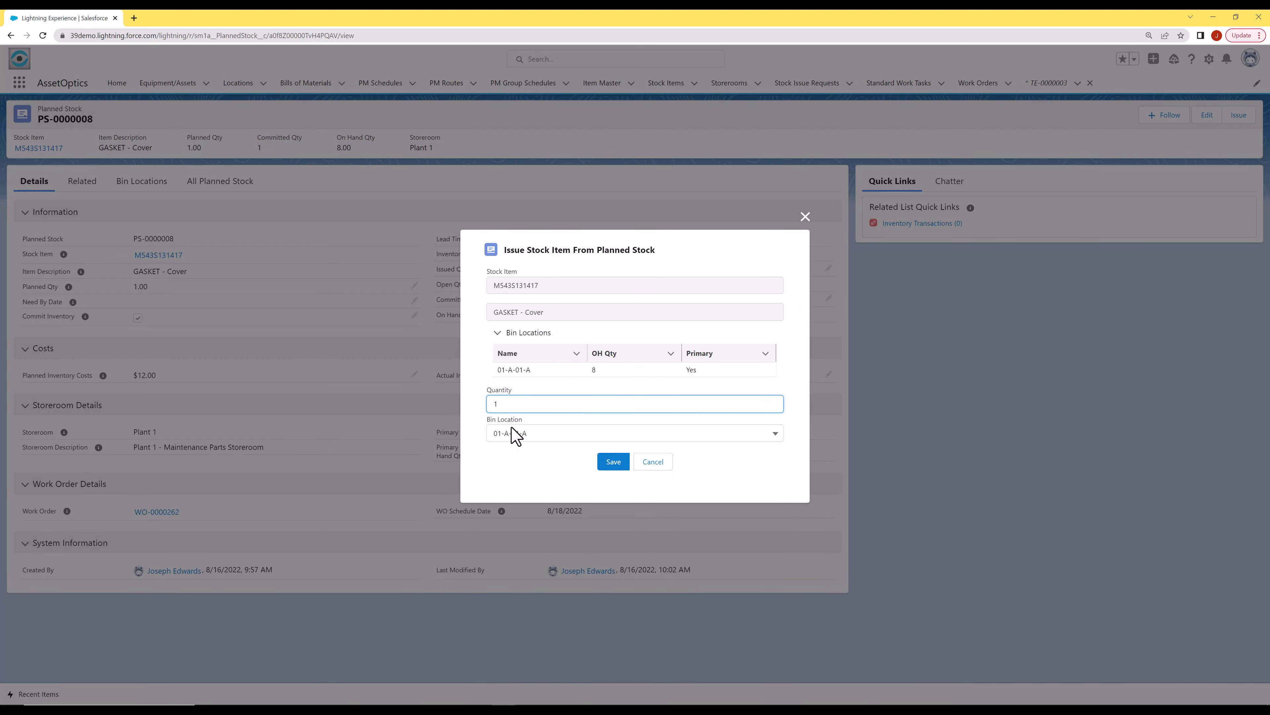
pyautogui.click(612, 466)
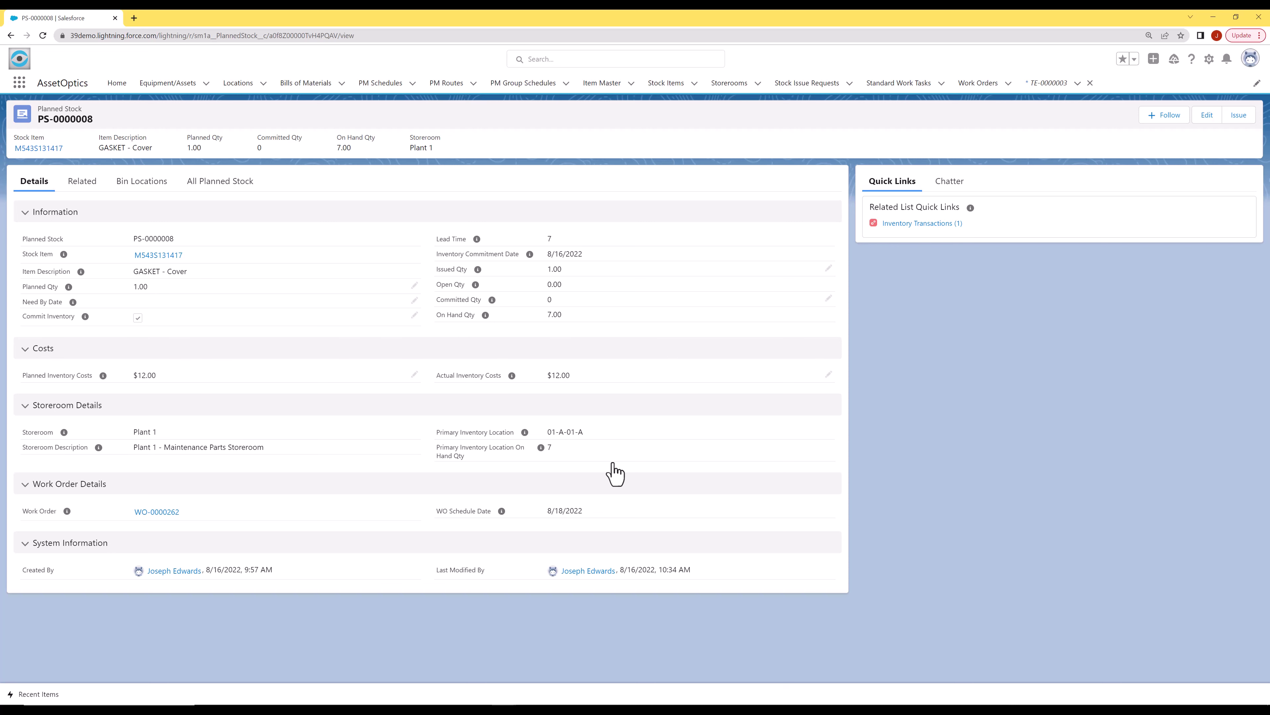
pyautogui.click(165, 513)
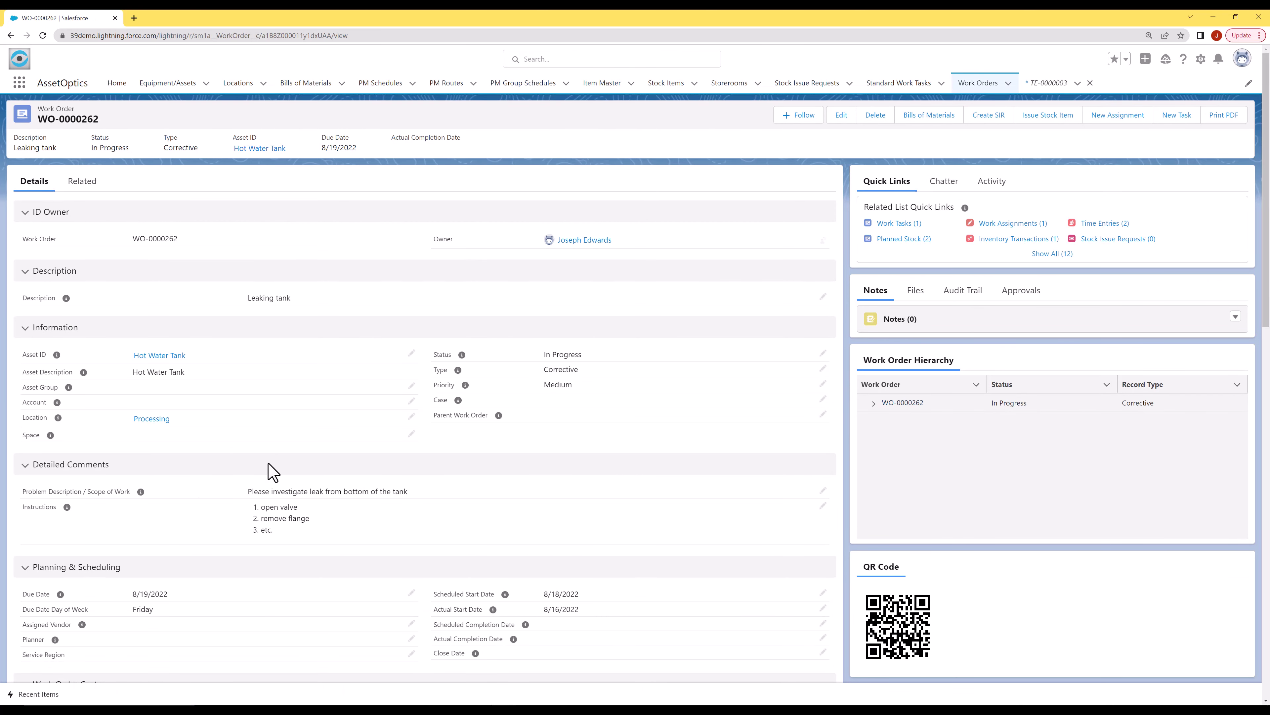
# Create a stock issue request for the planned SEAL - Shaft item, and review the work order's actual costs.
pyautogui.click(1005, 122)
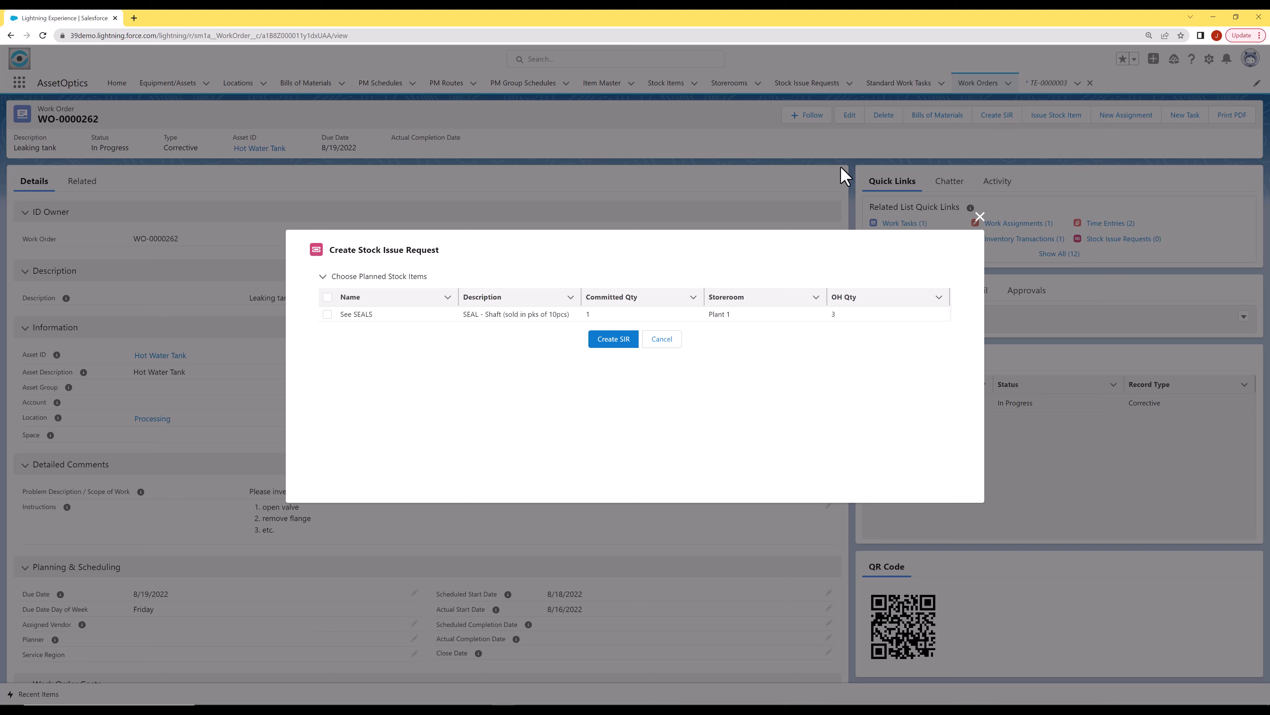
pyautogui.click(328, 314)
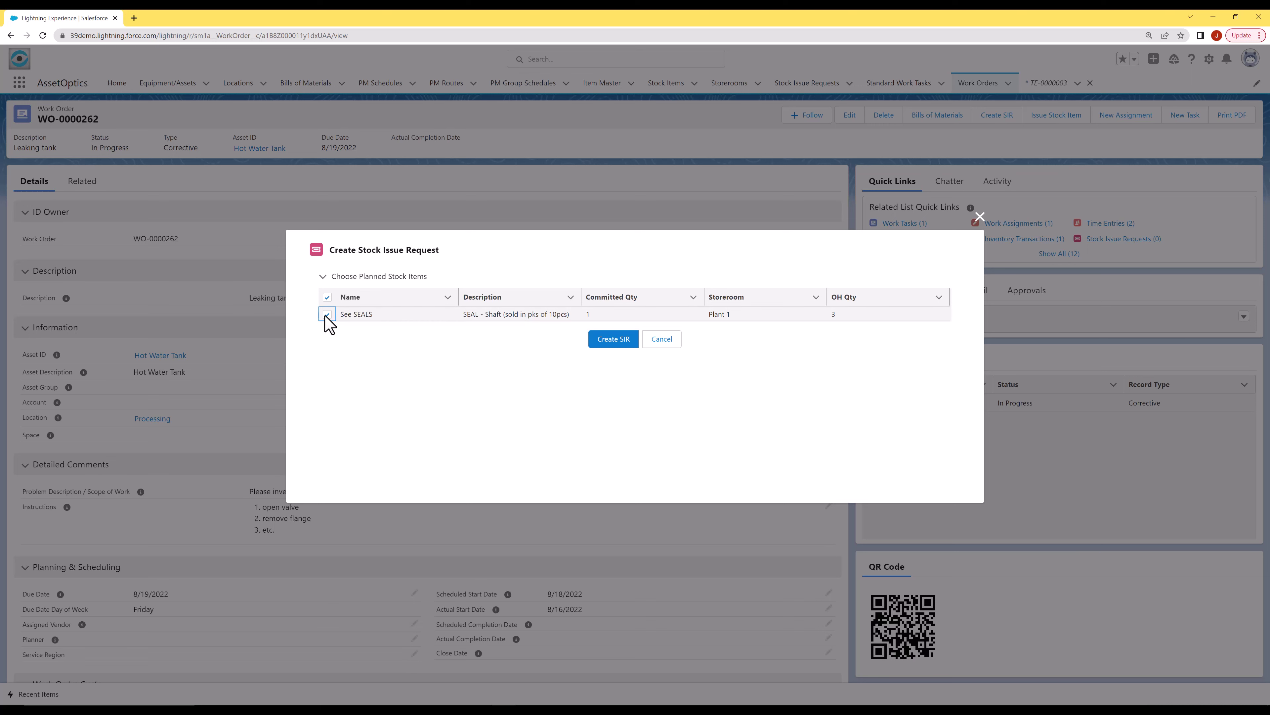
pyautogui.click(610, 340)
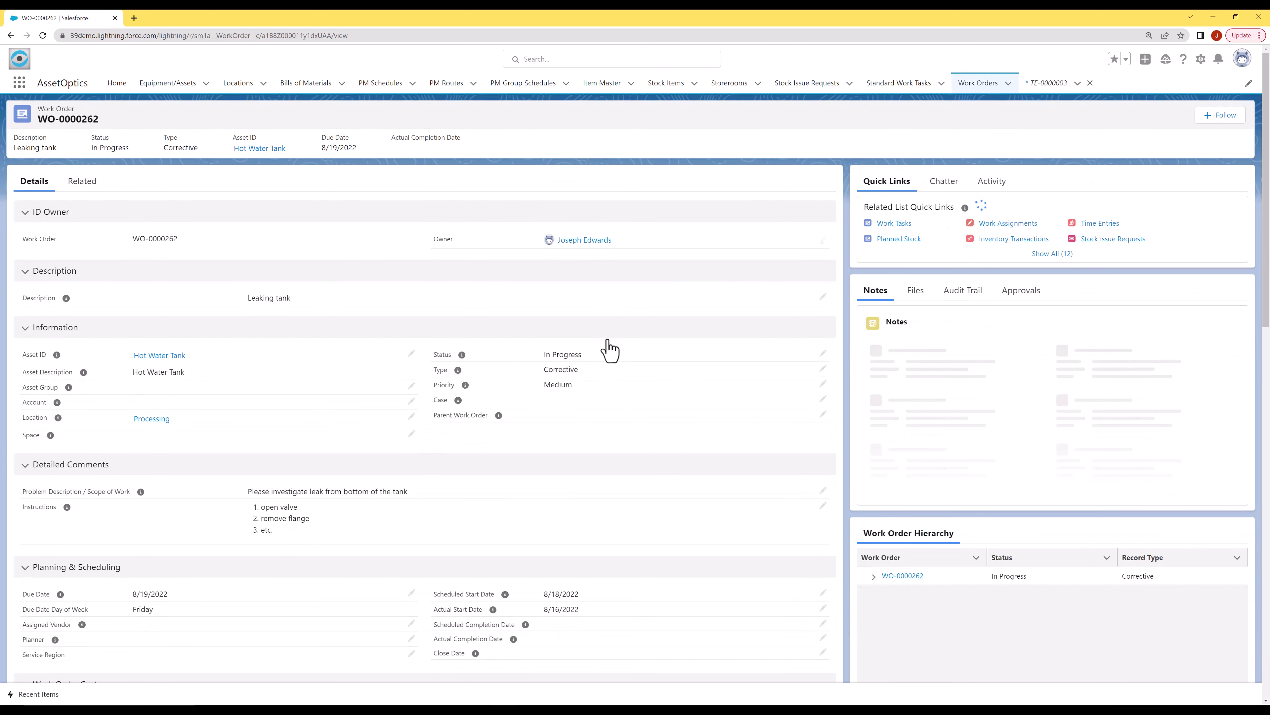
pyautogui.scroll(-5, 609, 350)
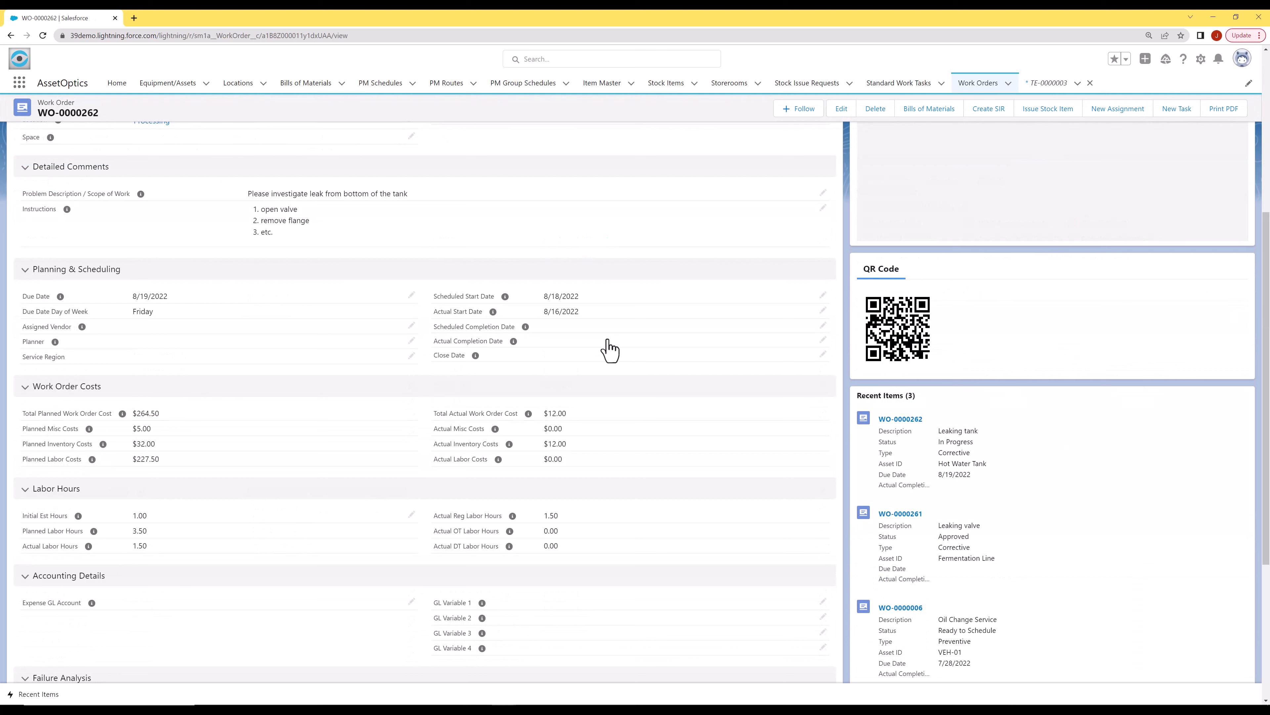
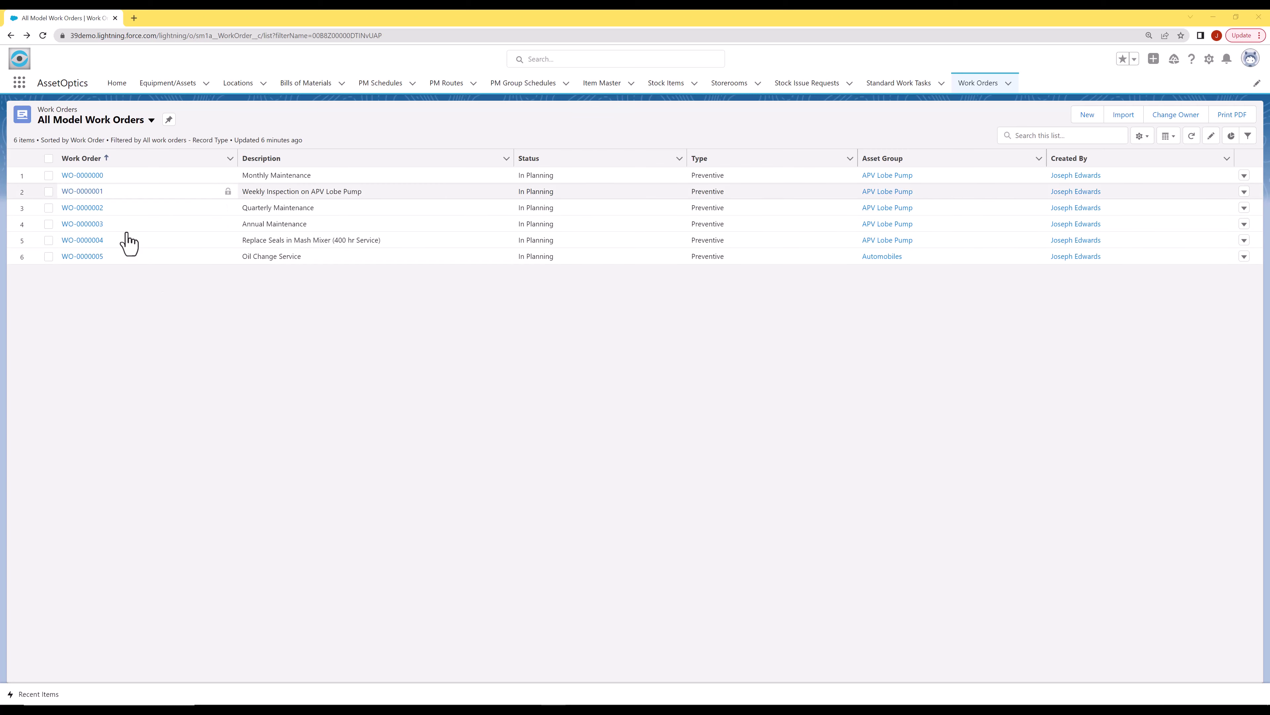
# Review the Monthly Maintenance and Oil Change Service model work orders, including the latter's planned stock, and return to the list.
pyautogui.click(95, 175)
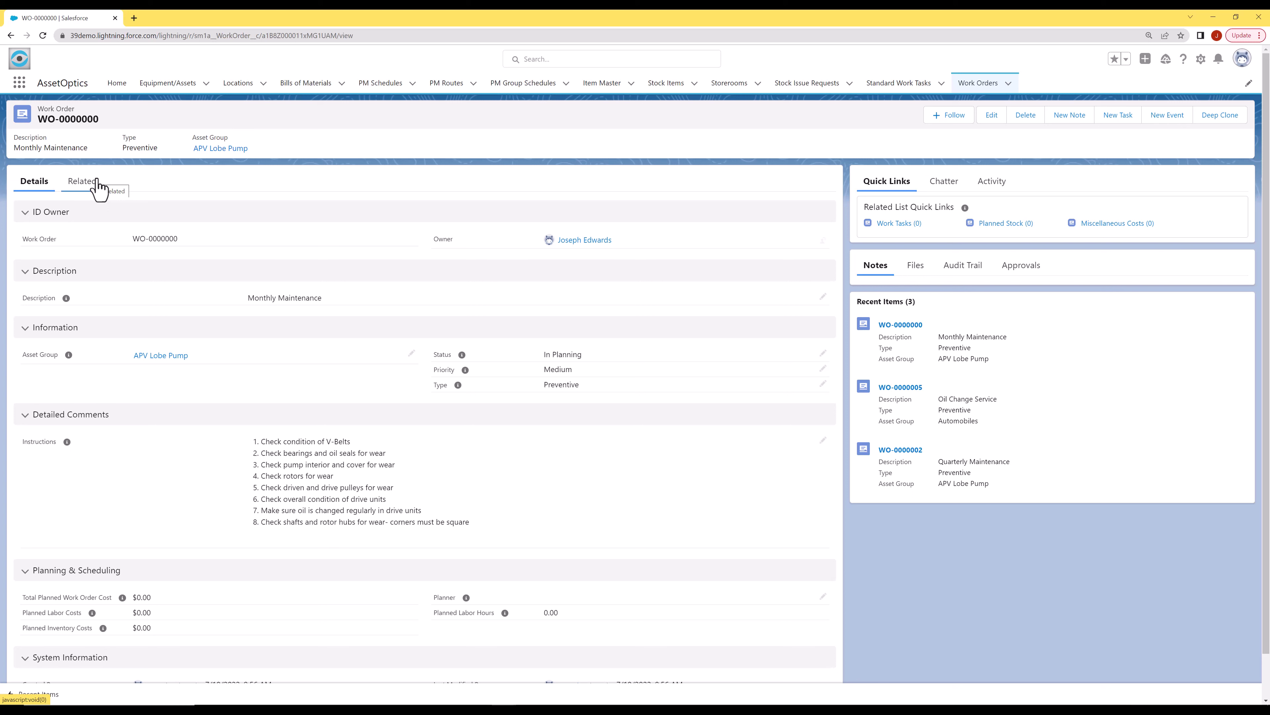
pyautogui.click(9, 36)
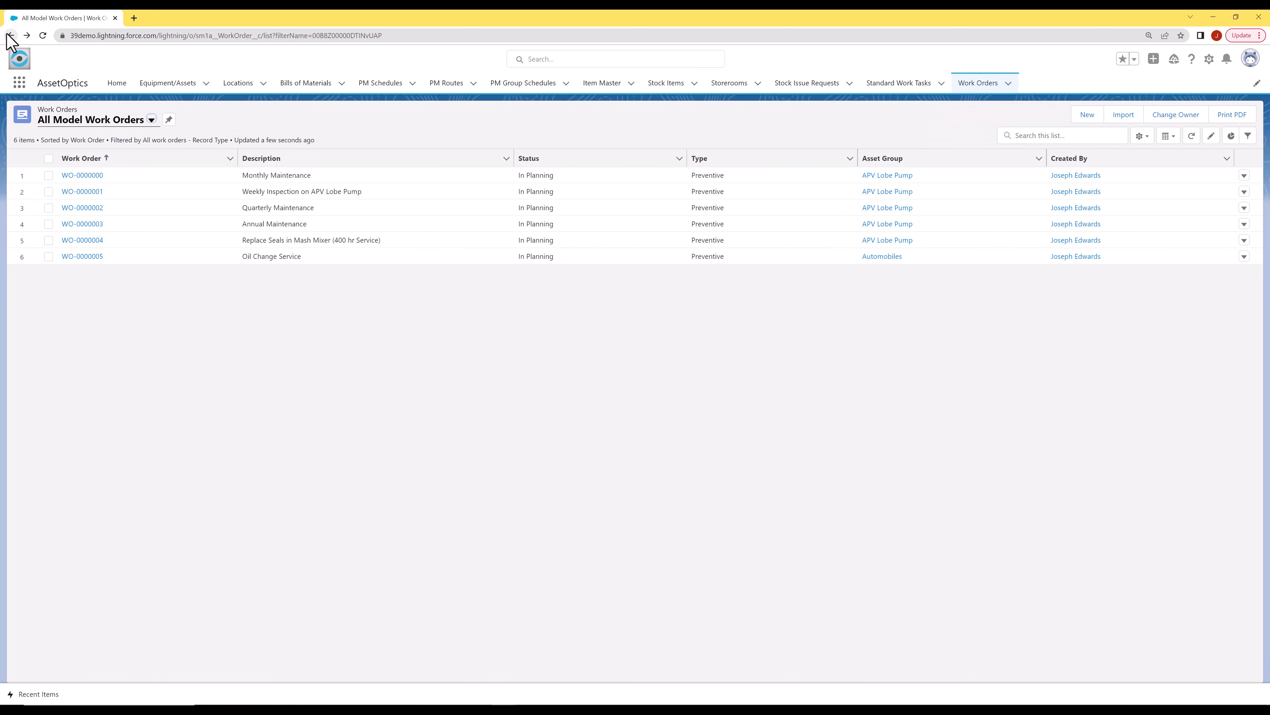
pyautogui.click(74, 257)
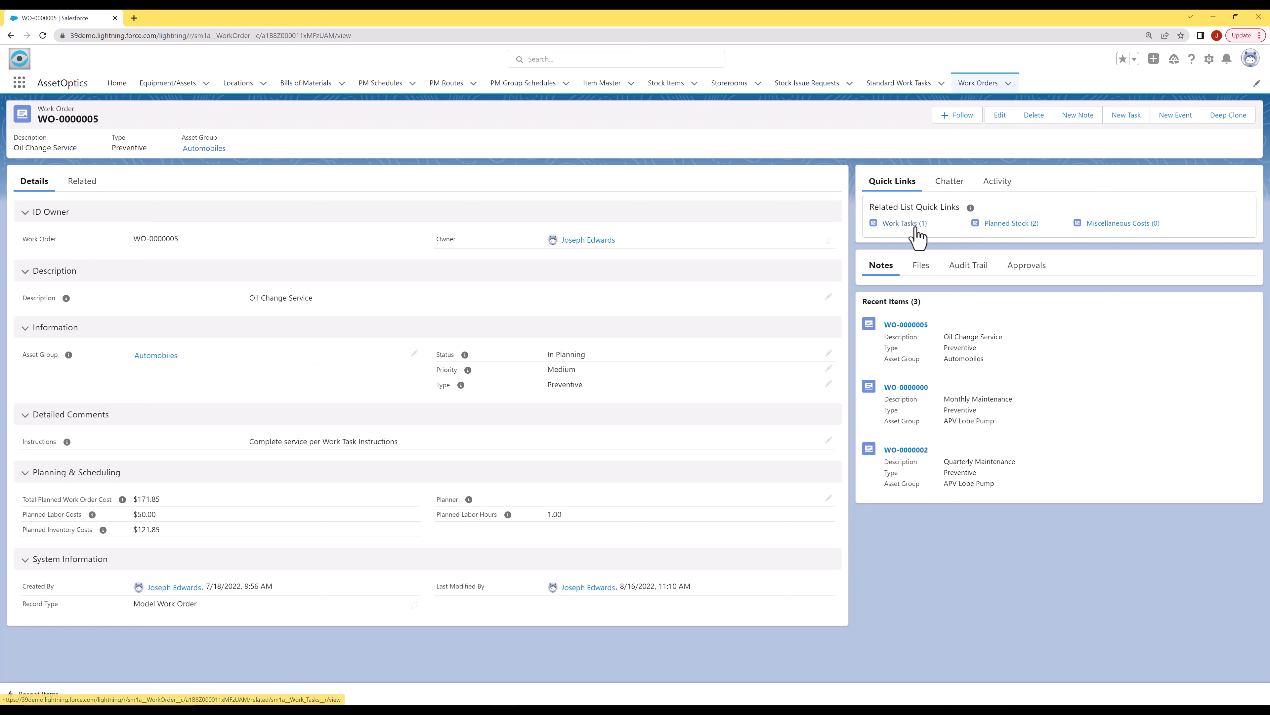
pyautogui.moveTo(916, 230)
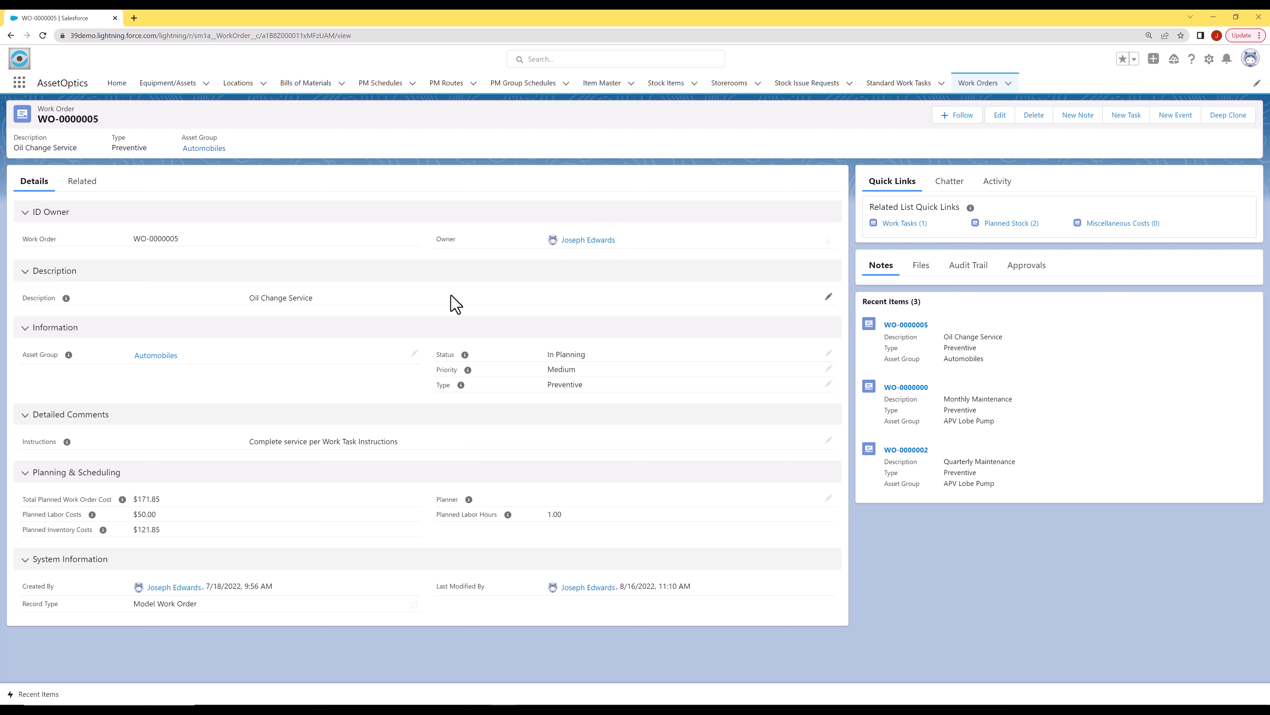
pyautogui.moveTo(1032, 232)
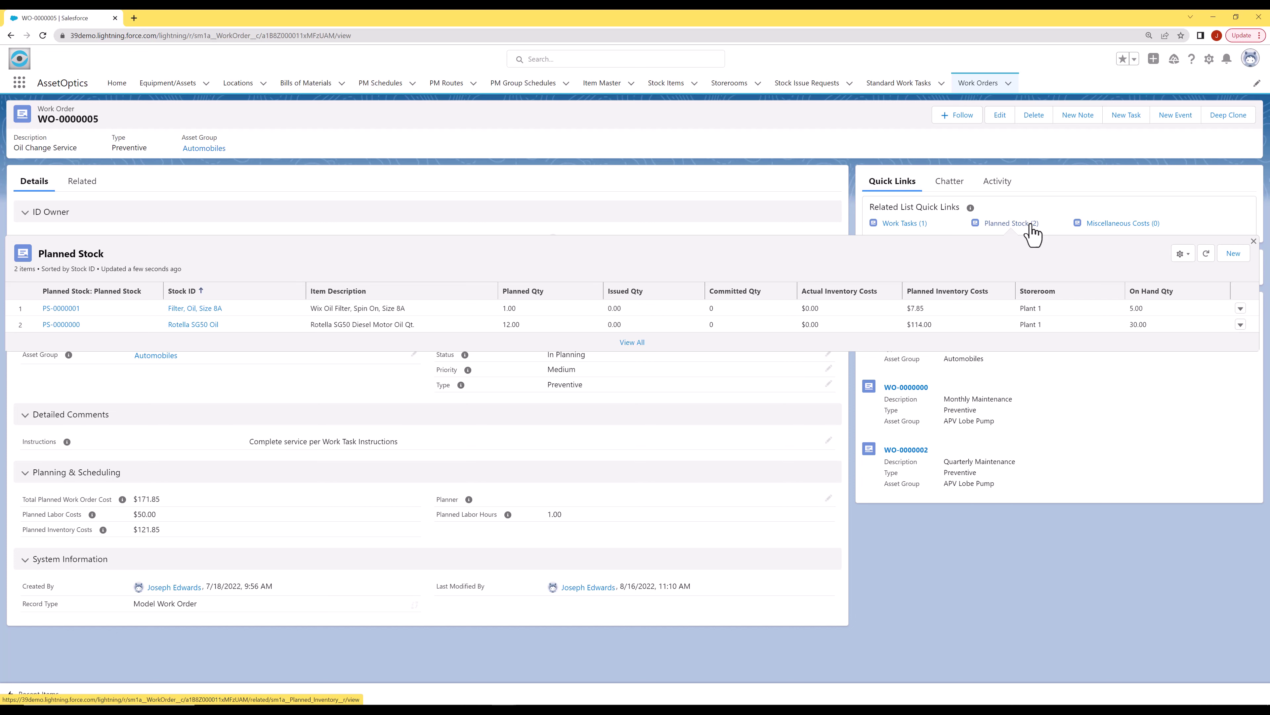
pyautogui.click(11, 35)
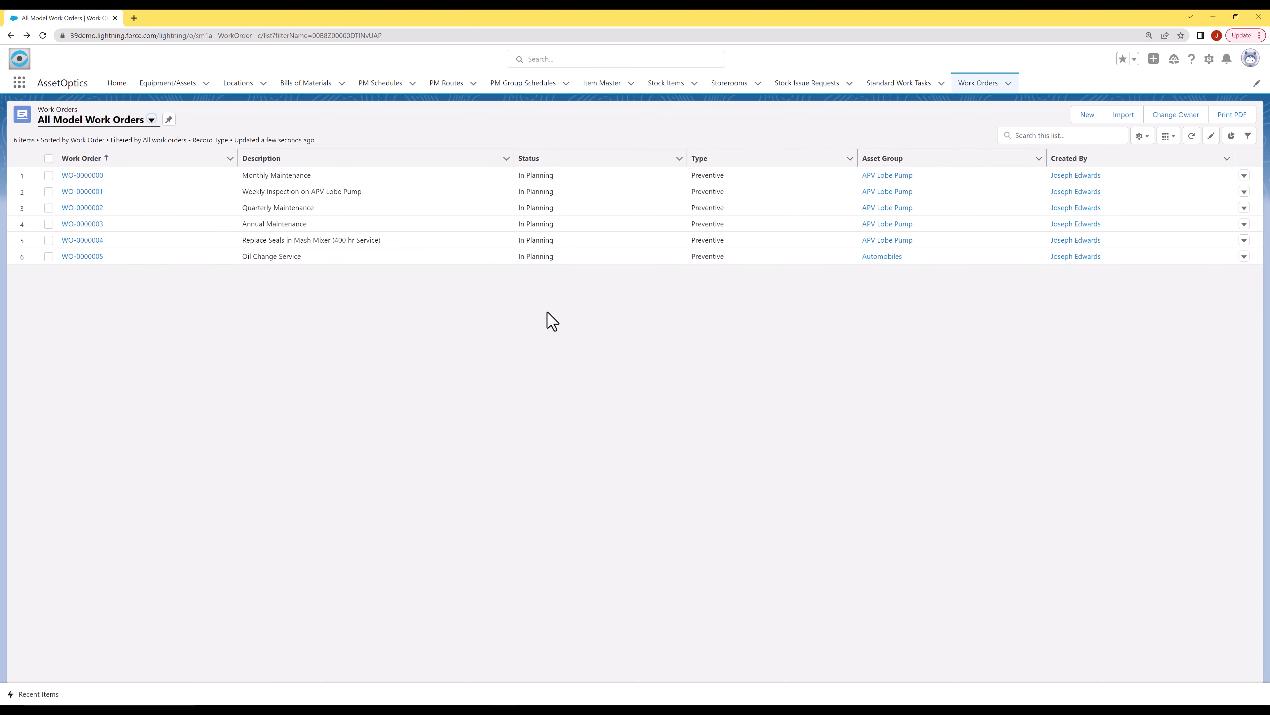
# Start a new Model Work Order described as "Annual service on rotary pumps" for the APV Lobe Pump asset group.
pyautogui.click(1087, 115)
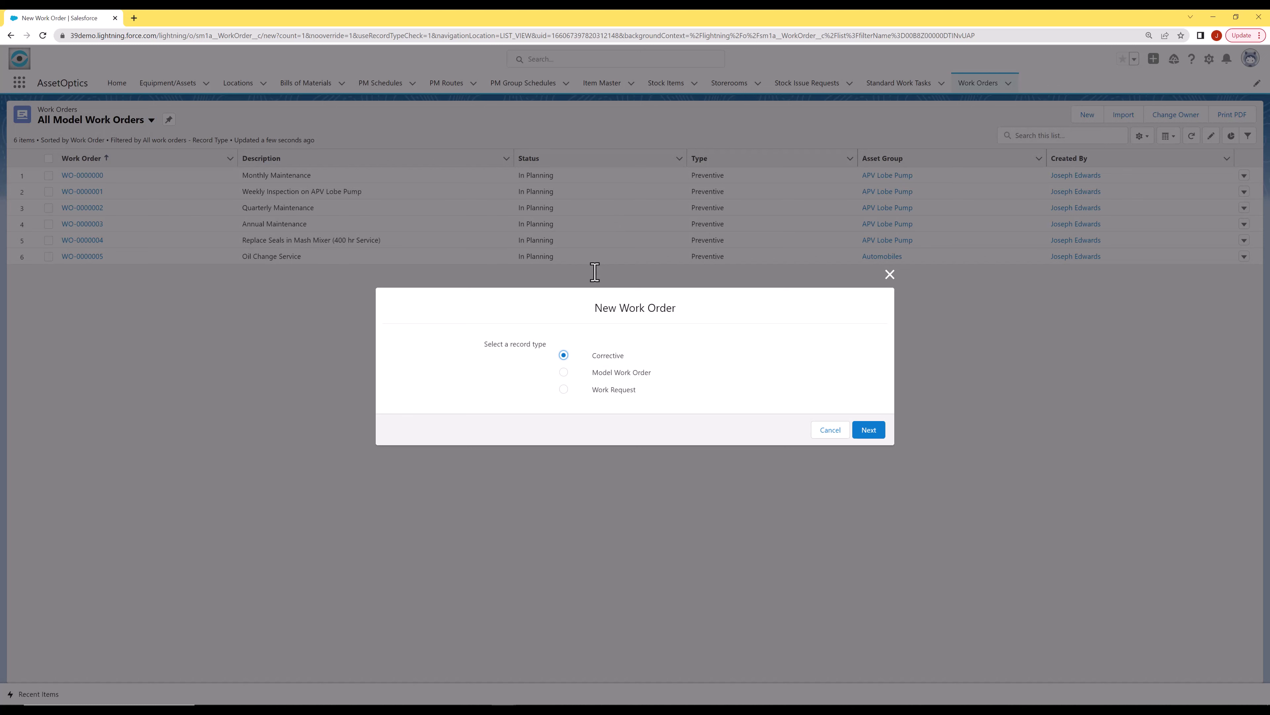
pyautogui.click(562, 371)
pyautogui.click(871, 431)
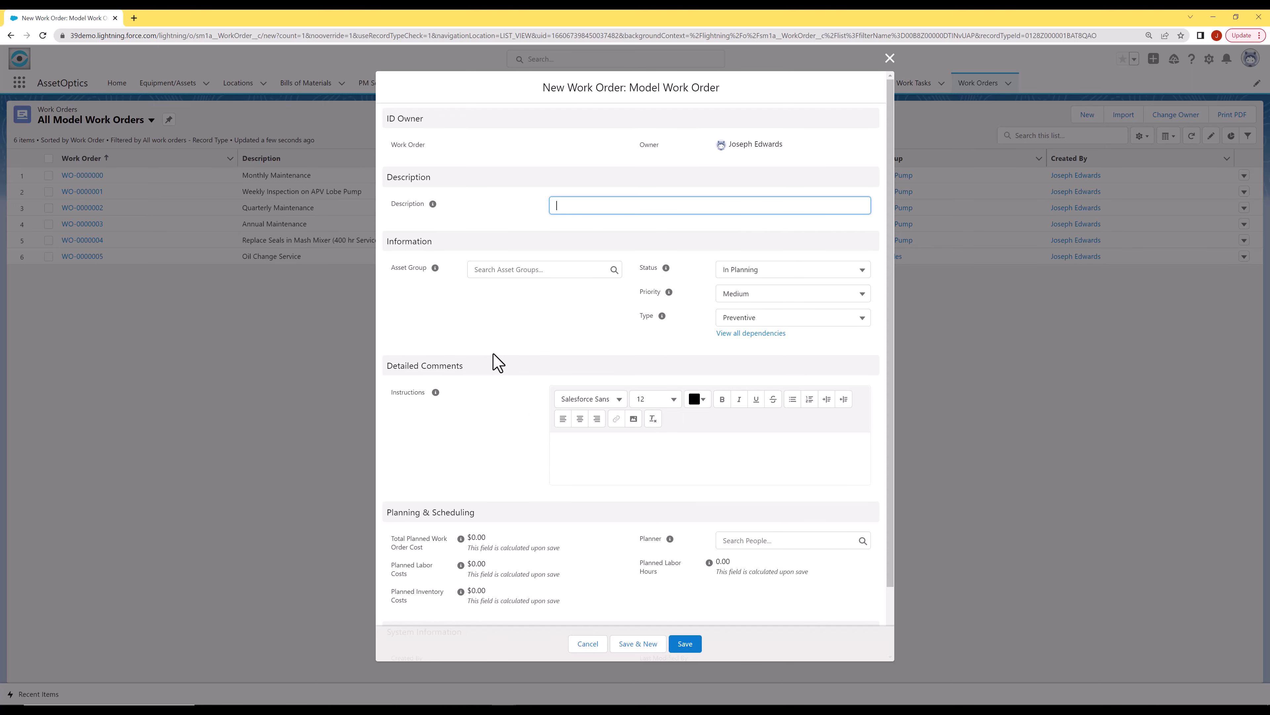
pyautogui.write('Annual service on rotary pumps')
pyautogui.click(504, 269)
pyautogui.write('apv lov')
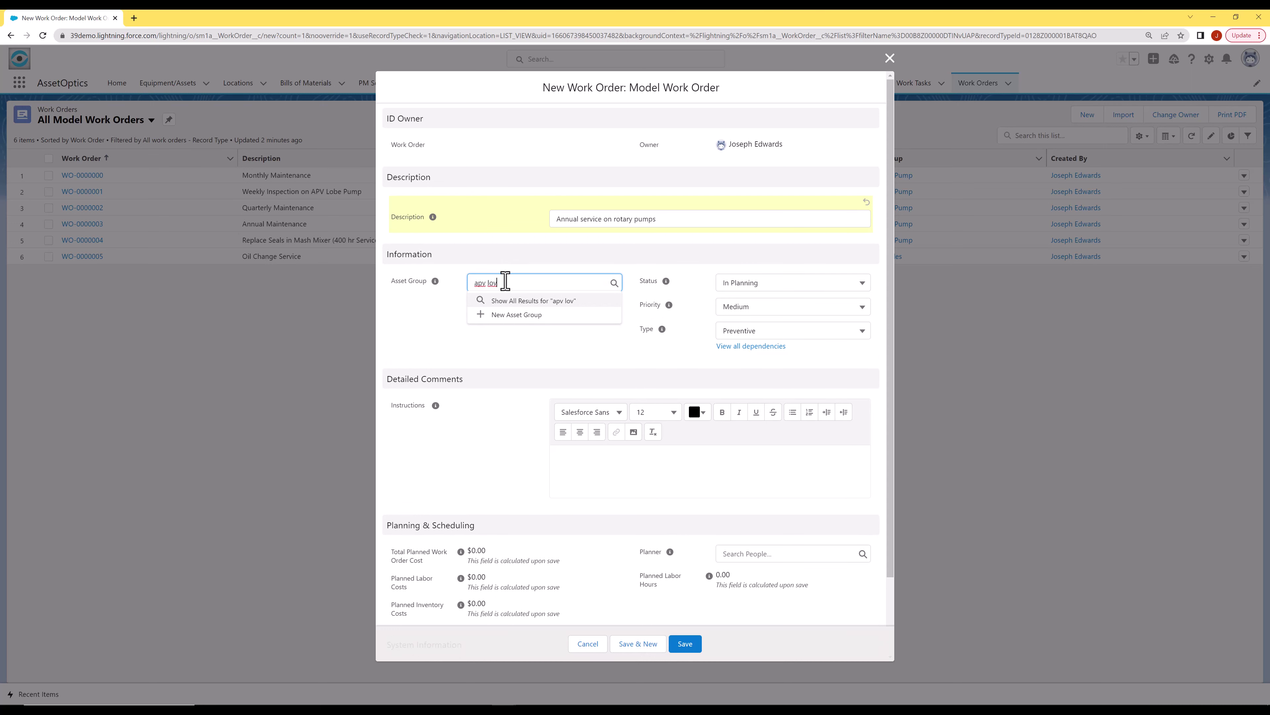
pyautogui.press('BackSpace')
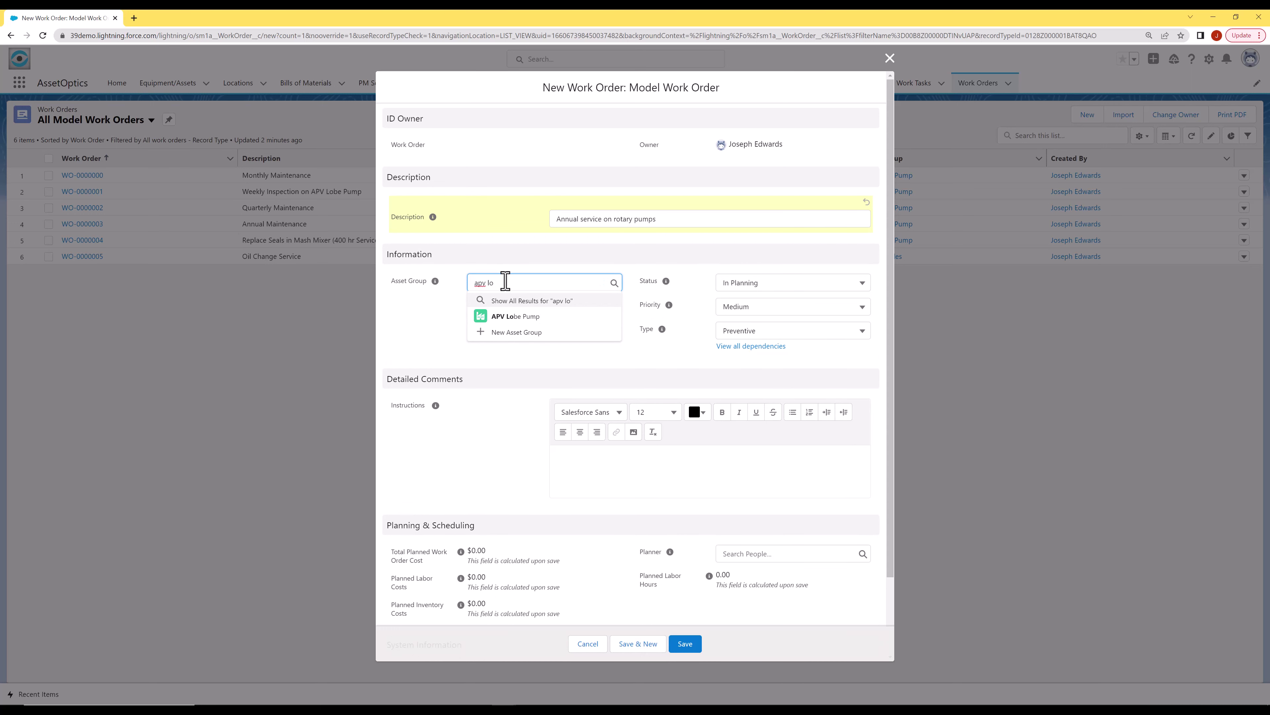
pyautogui.click(515, 316)
pyautogui.scroll(-2, 515, 345)
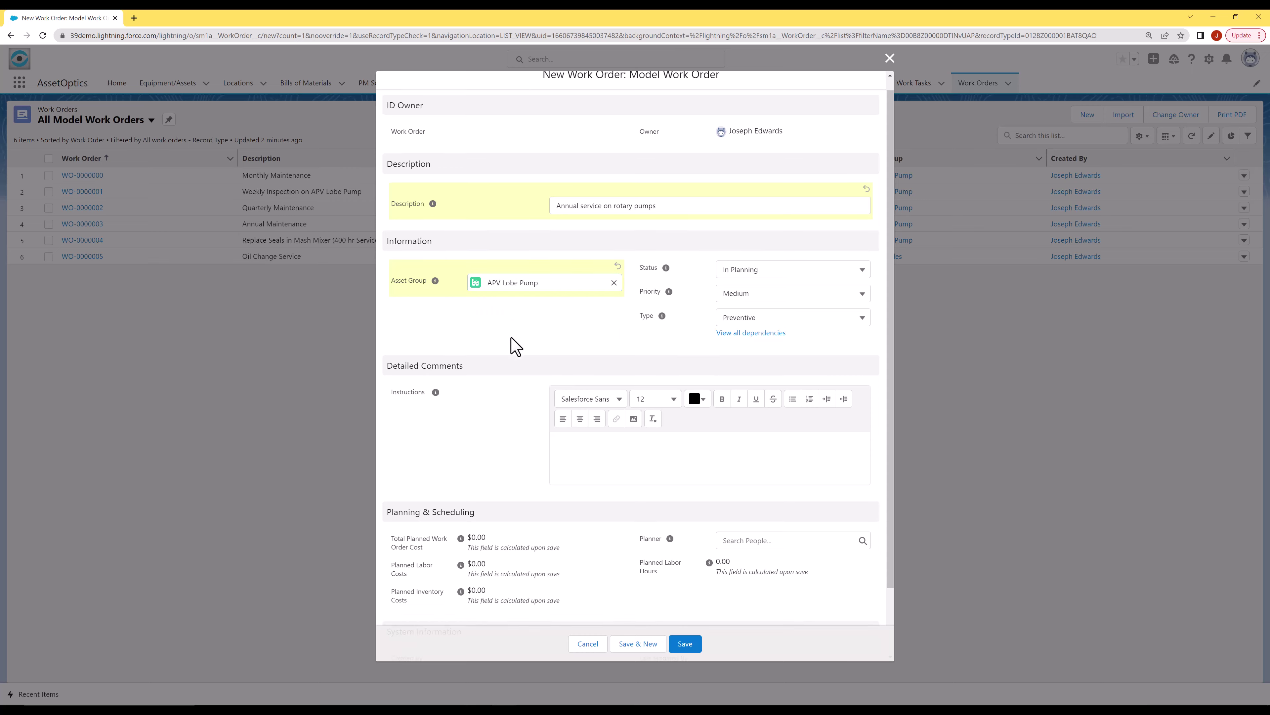
# Add numbered instructions "replace all seals", "lubricate all bearings", "check fittings for proper torque" and "return to service", and save the model work order.
pyautogui.click(576, 373)
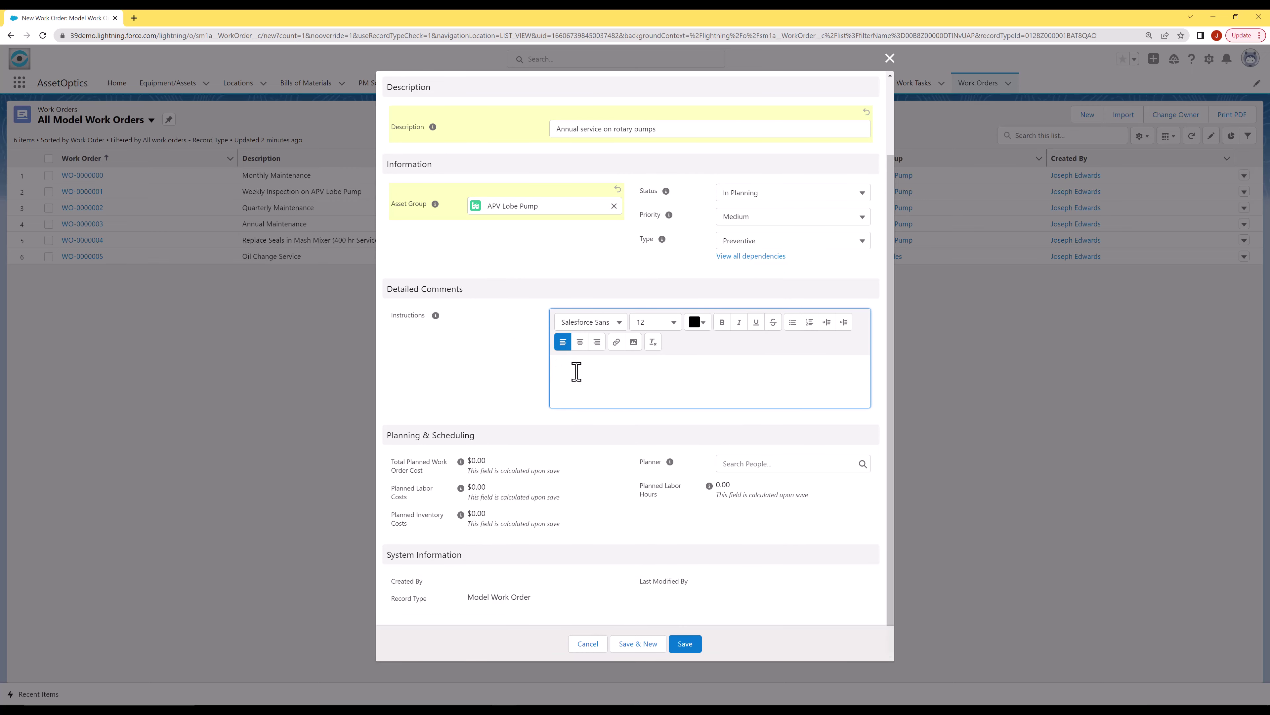
pyautogui.write('1. replace all seals')
pyautogui.press('Return')
pyautogui.write('lubricate all bearings')
pyautogui.press('Return')
pyautogui.write('check fittings for proper torque')
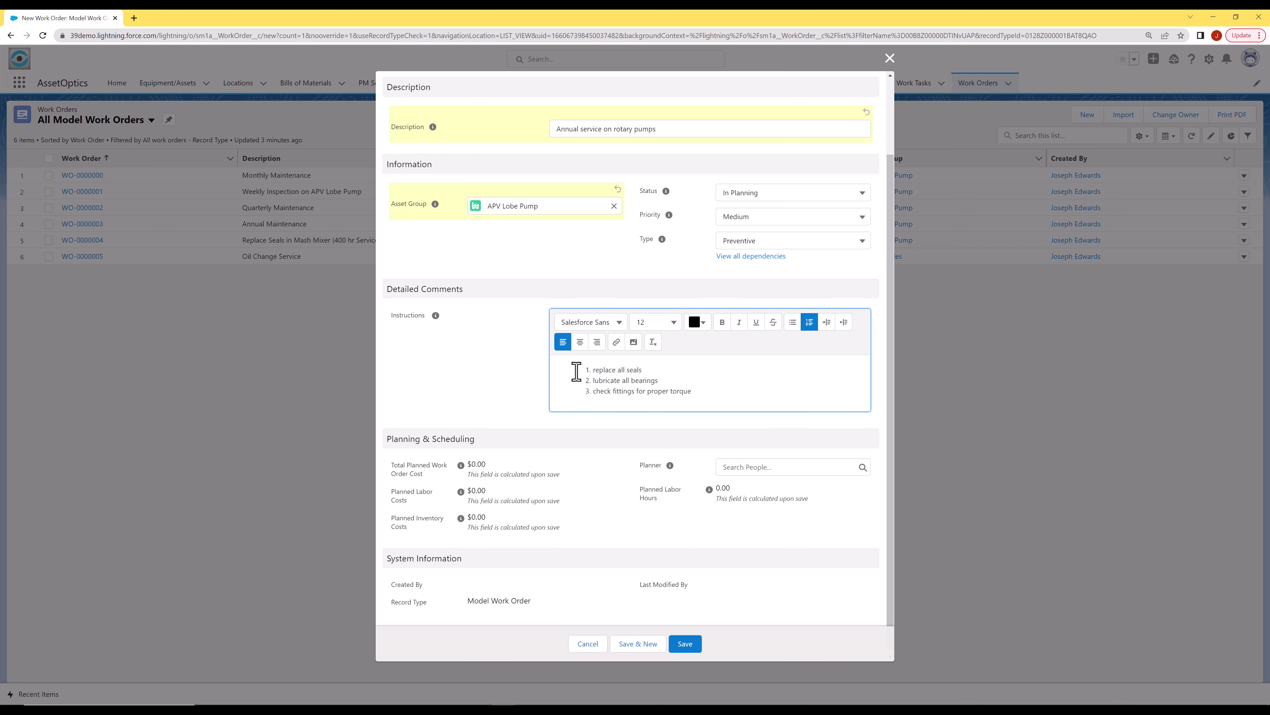
pyautogui.press('Return')
pyautogui.write('return to service')
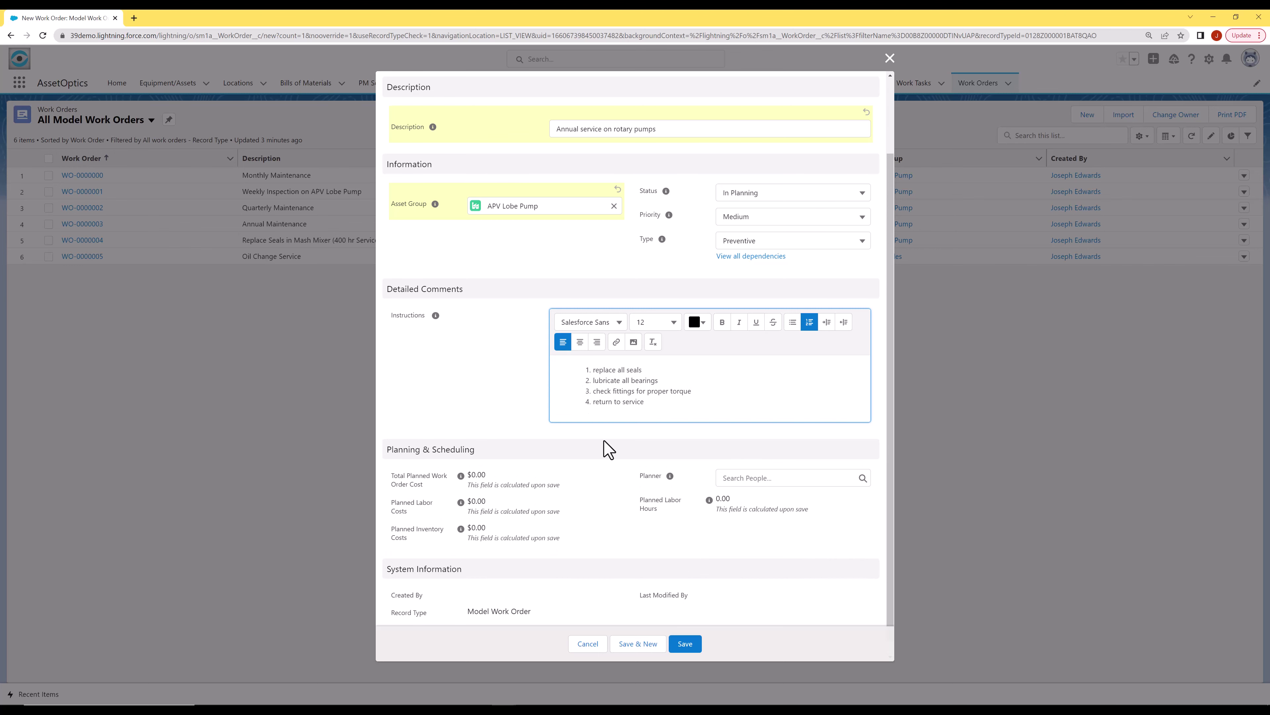
pyautogui.click(685, 644)
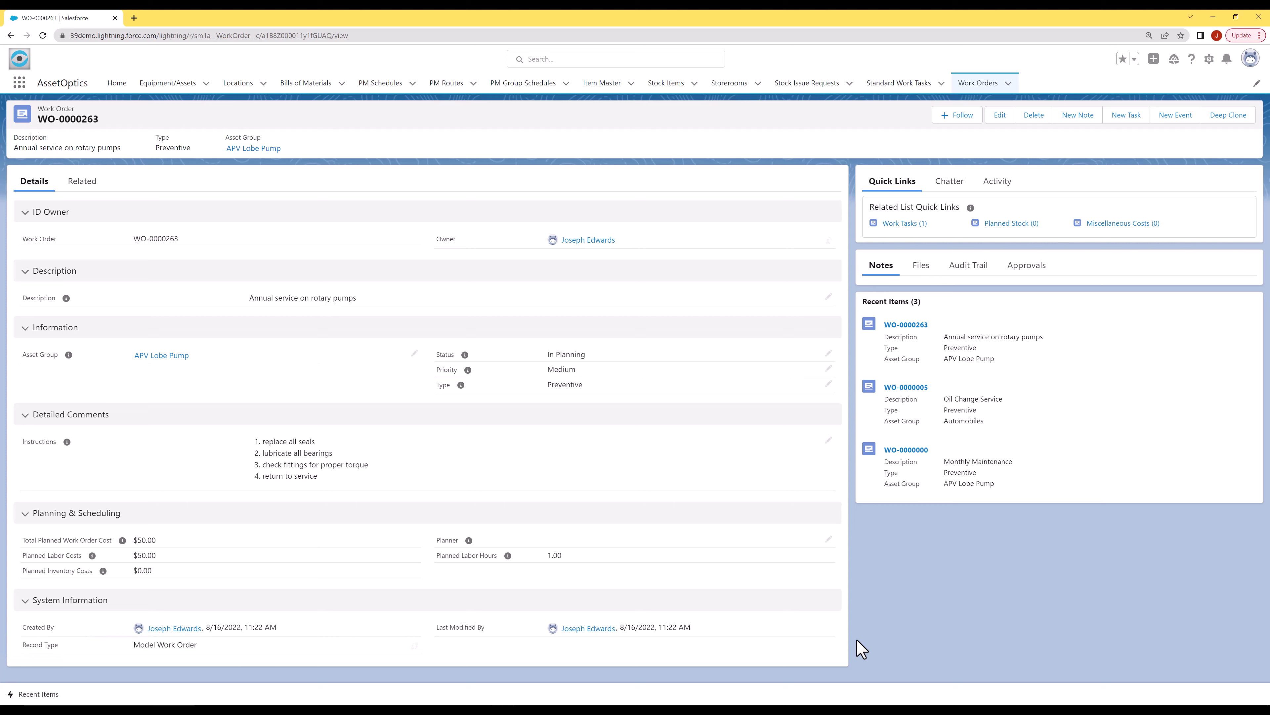
# Set the planned hours of the Annual service on rotary pumps work task to 2, and save it.
pyautogui.moveTo(900, 231)
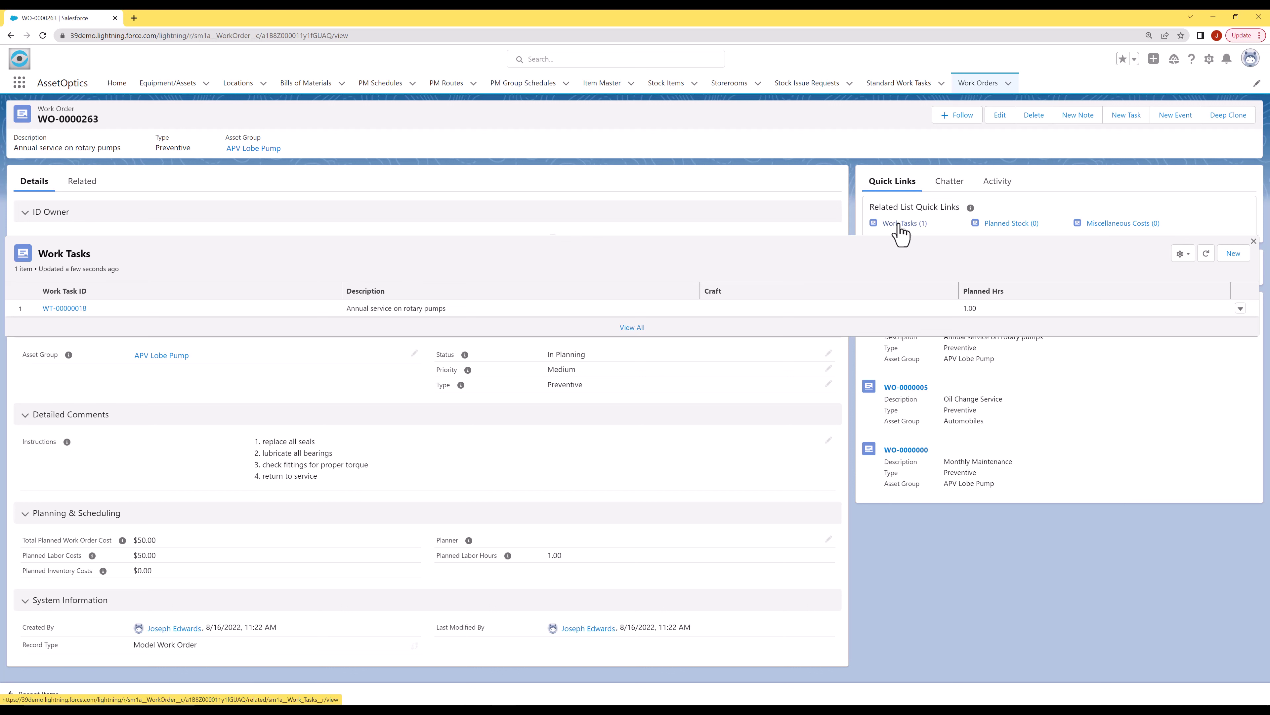
pyautogui.click(1241, 307)
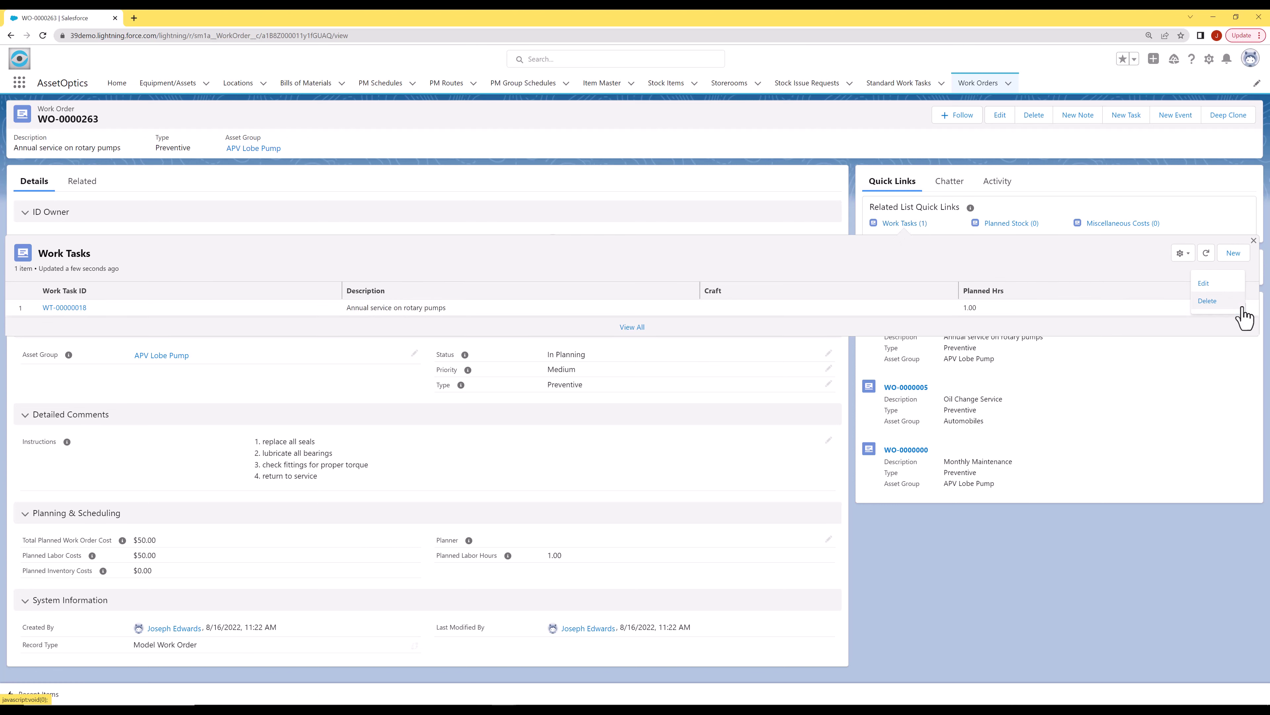
pyautogui.click(1234, 284)
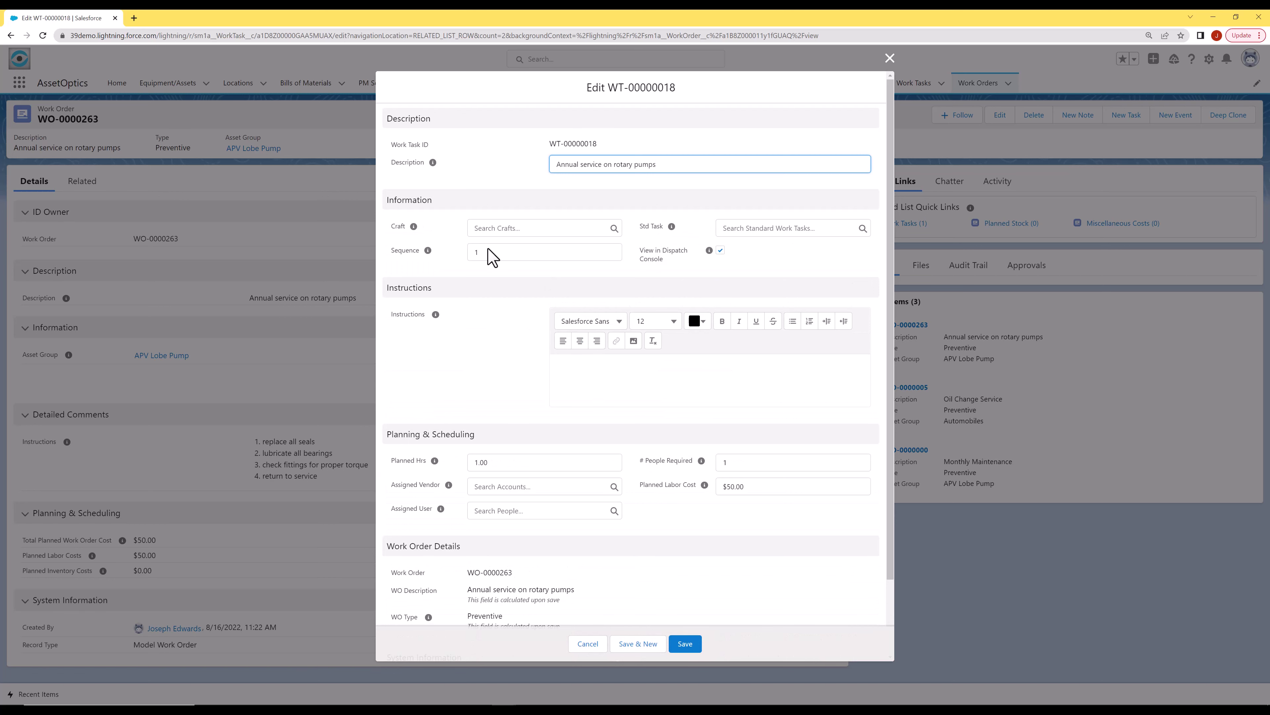
pyautogui.click(441, 463)
pyautogui.write('2')
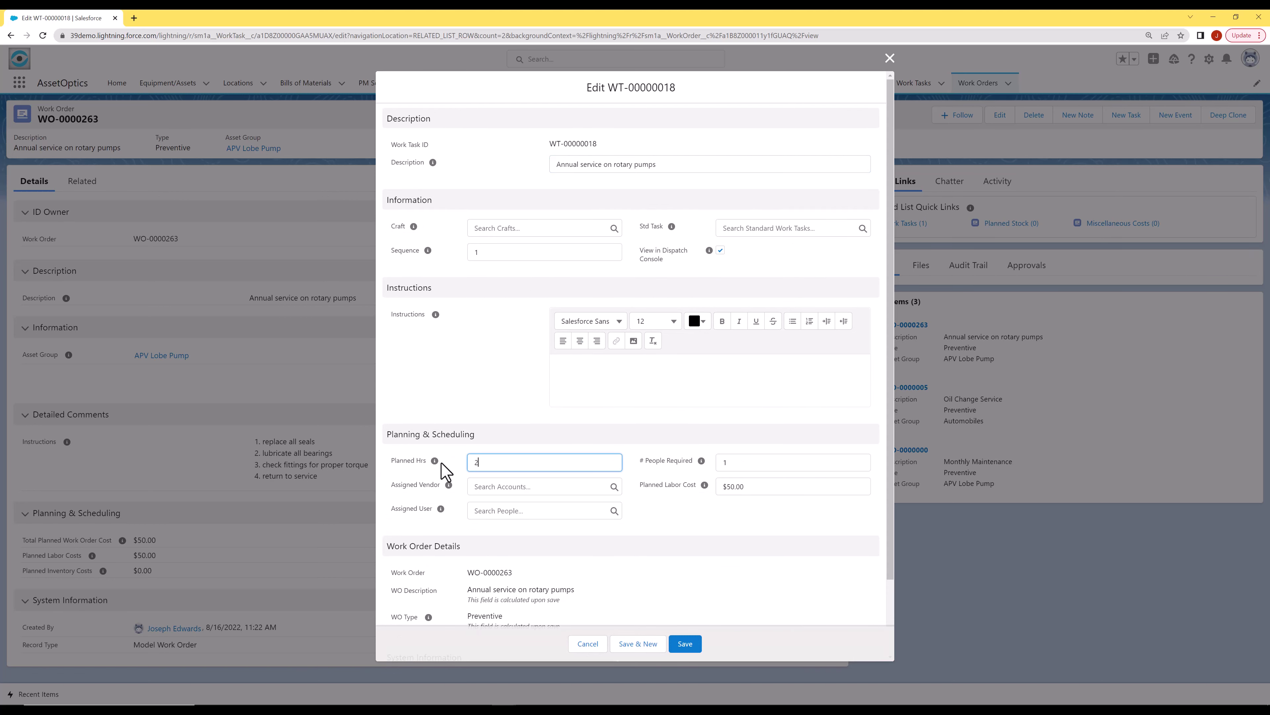
pyautogui.click(684, 643)
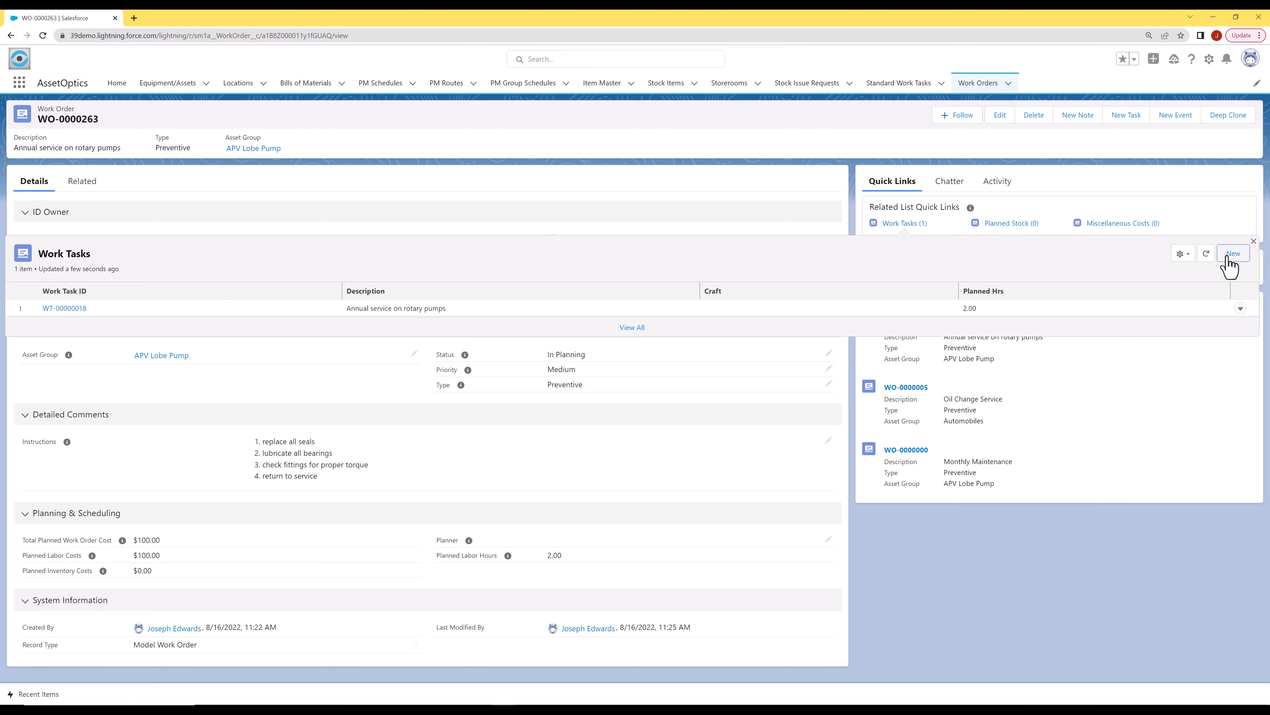
# Start a new work task described as "Task 2" on the model work order, with sequence 2 and the Electrician craft.
pyautogui.click(1234, 253)
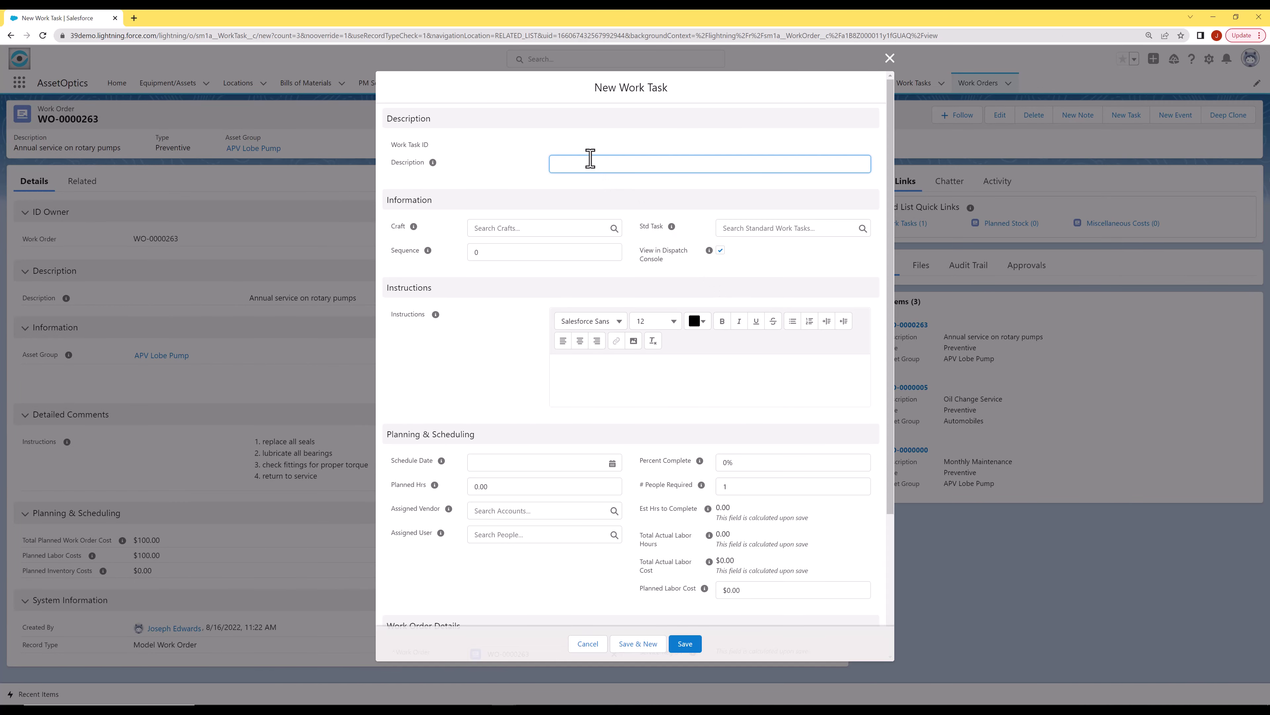
pyautogui.write('Task 2')
pyautogui.doubleClick(492, 253)
pyautogui.write('2')
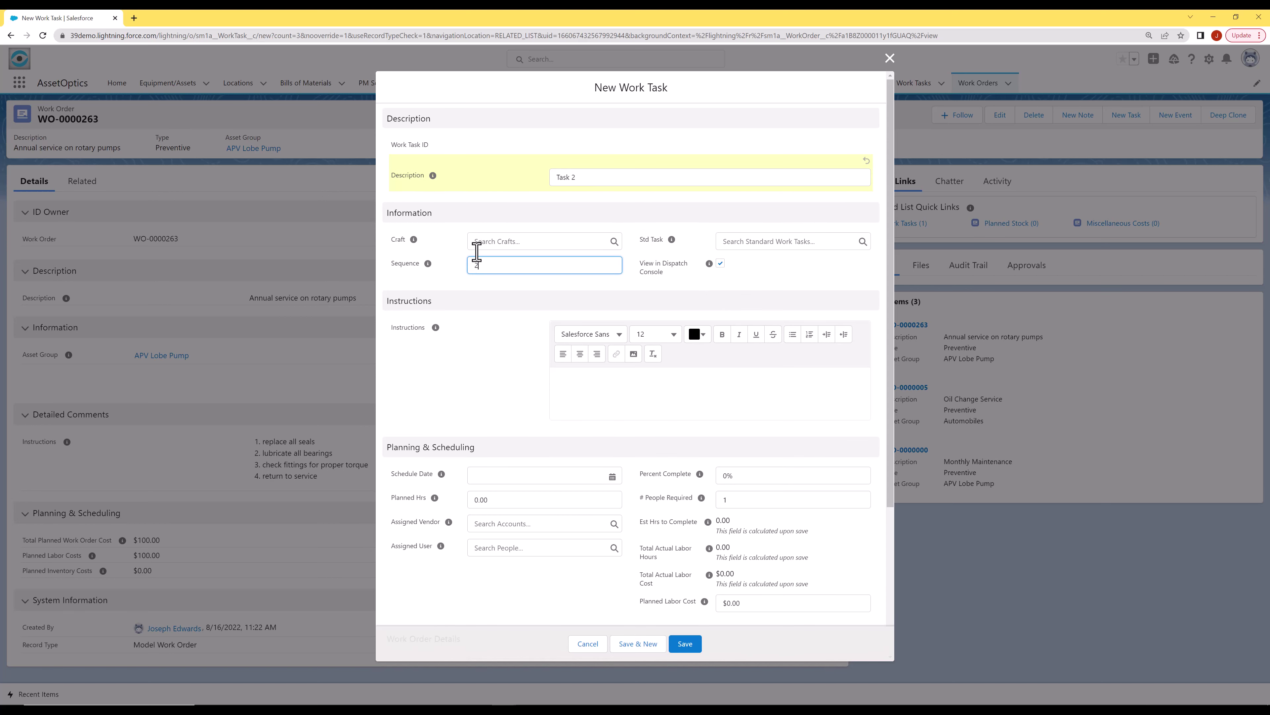
pyautogui.click(499, 246)
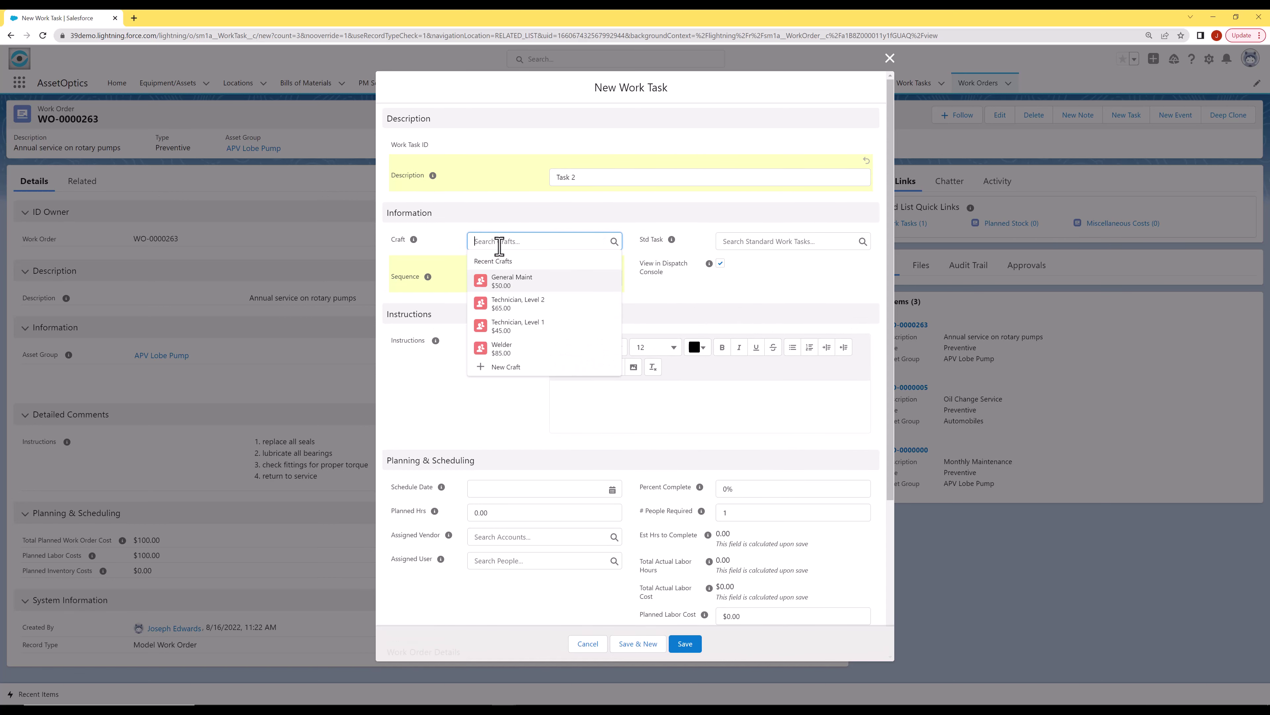
pyautogui.write('elec')
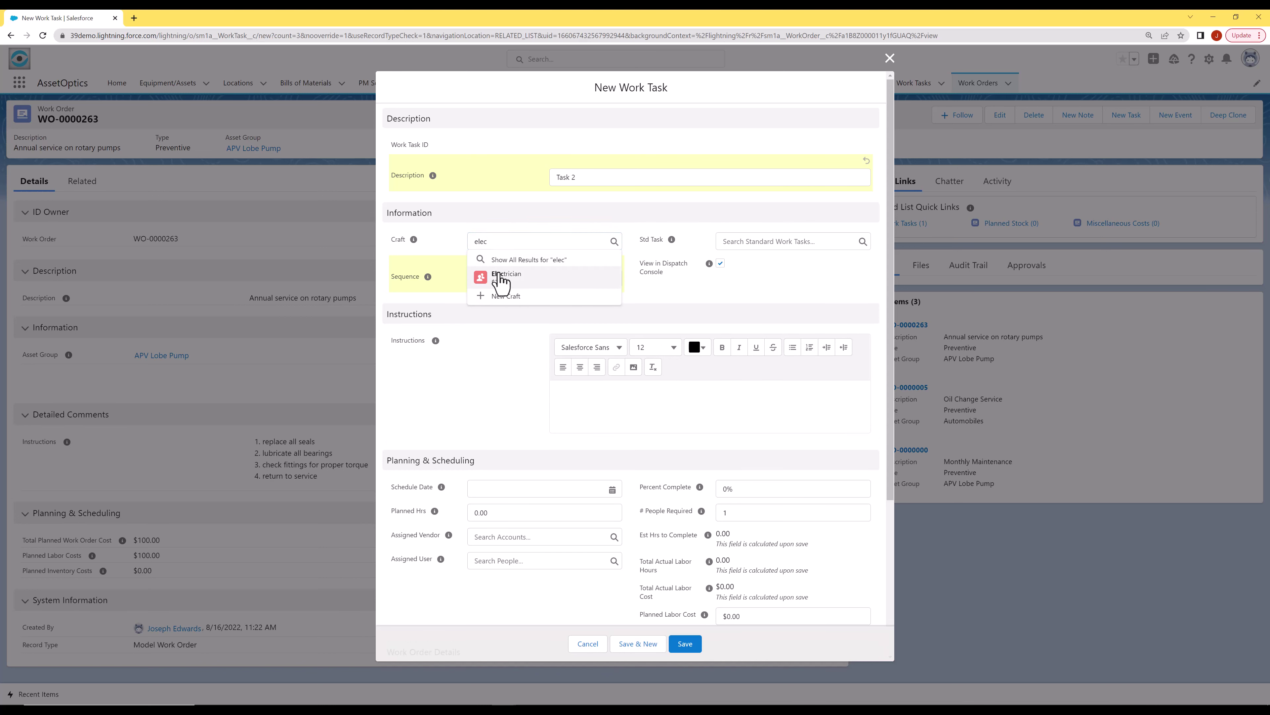
pyautogui.click(497, 278)
# Add the instruction "Must inspect before returning to service" and .25 planned hours to Task 2, and save it.
pyautogui.click(615, 426)
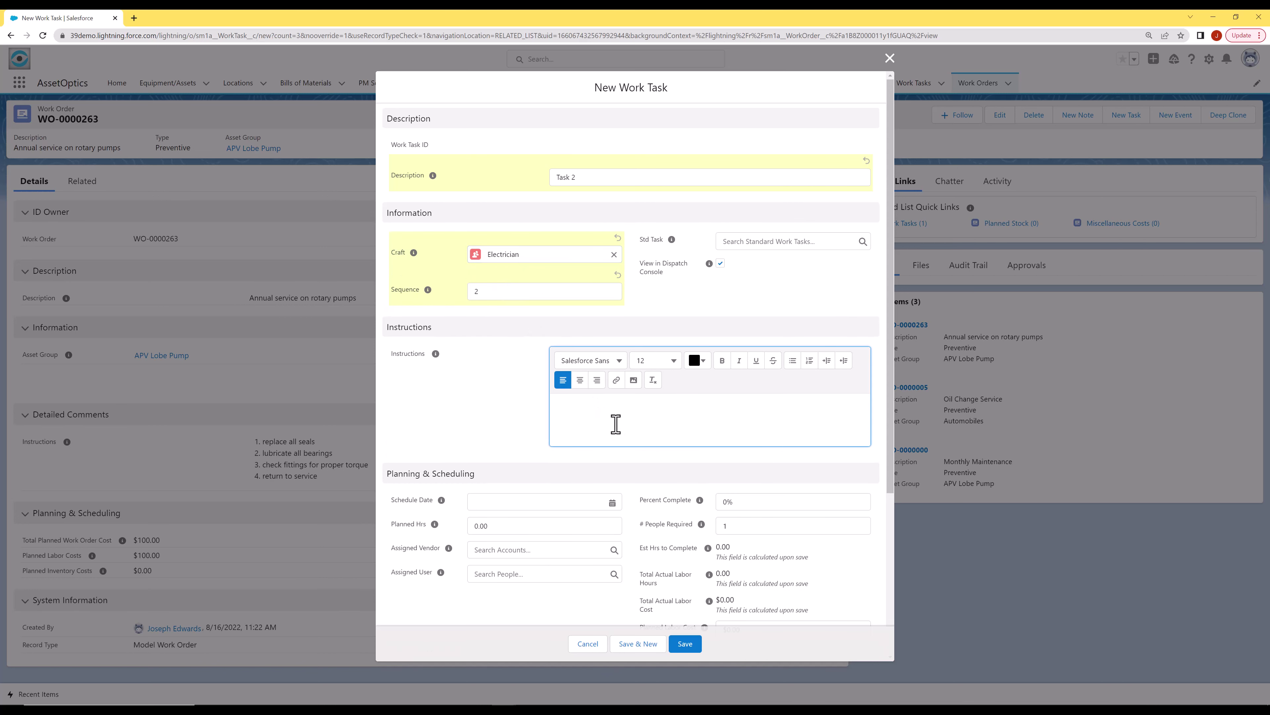
pyautogui.write('Must inspect before returning to service')
pyautogui.click(518, 525)
pyautogui.write('.25')
pyautogui.click(694, 646)
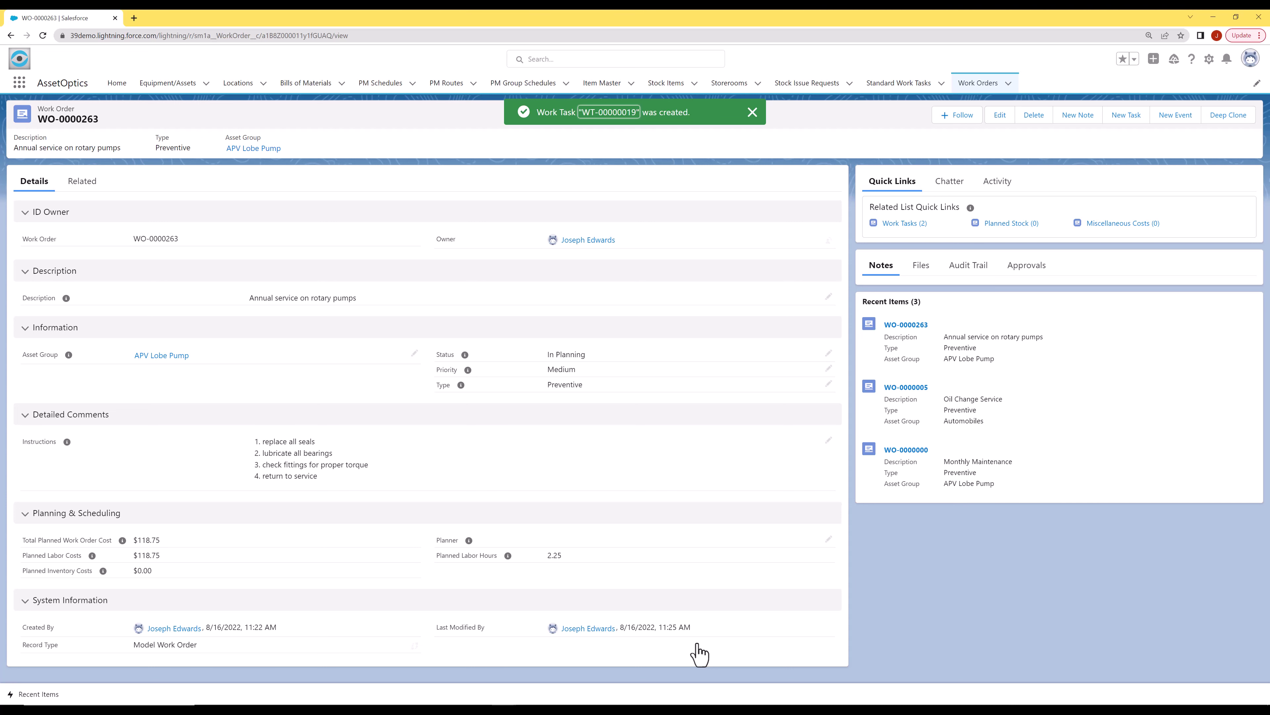
# Add the shaft seal stock item "See SEALS" as planned stock with a quantity of 2, and save it to continue with another entry.
pyautogui.moveTo(896, 233)
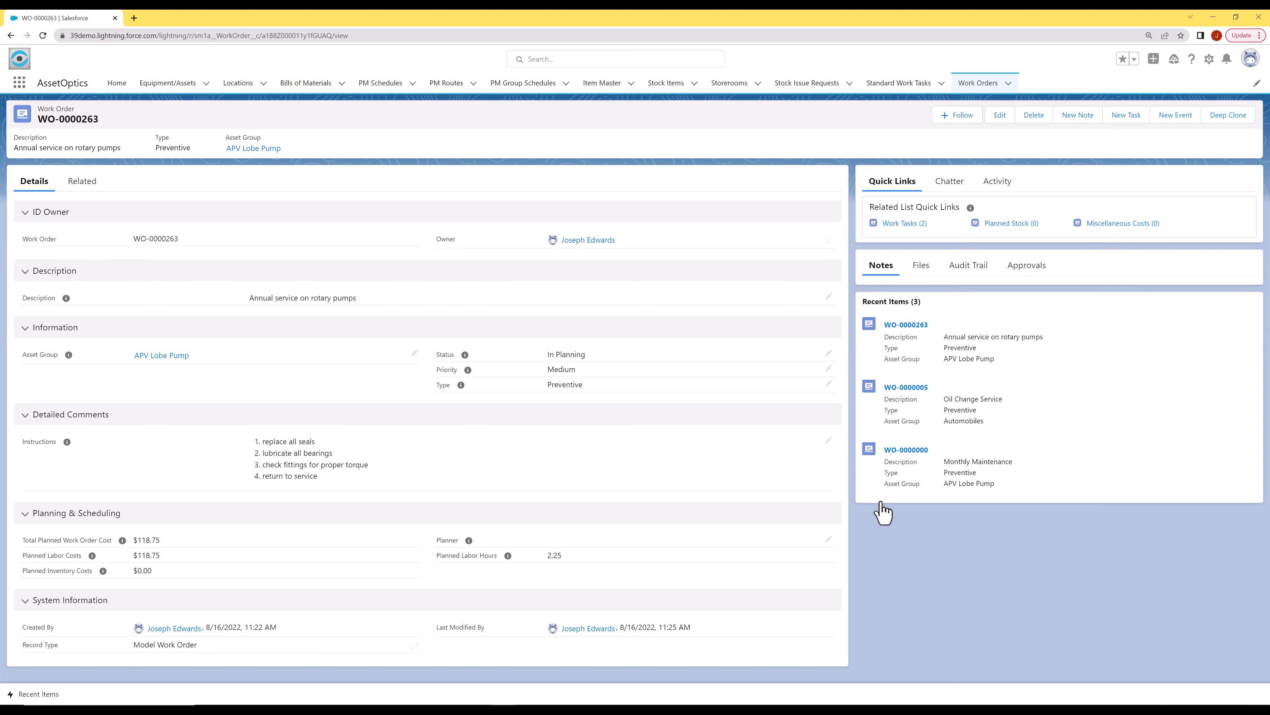
pyautogui.moveTo(1008, 227)
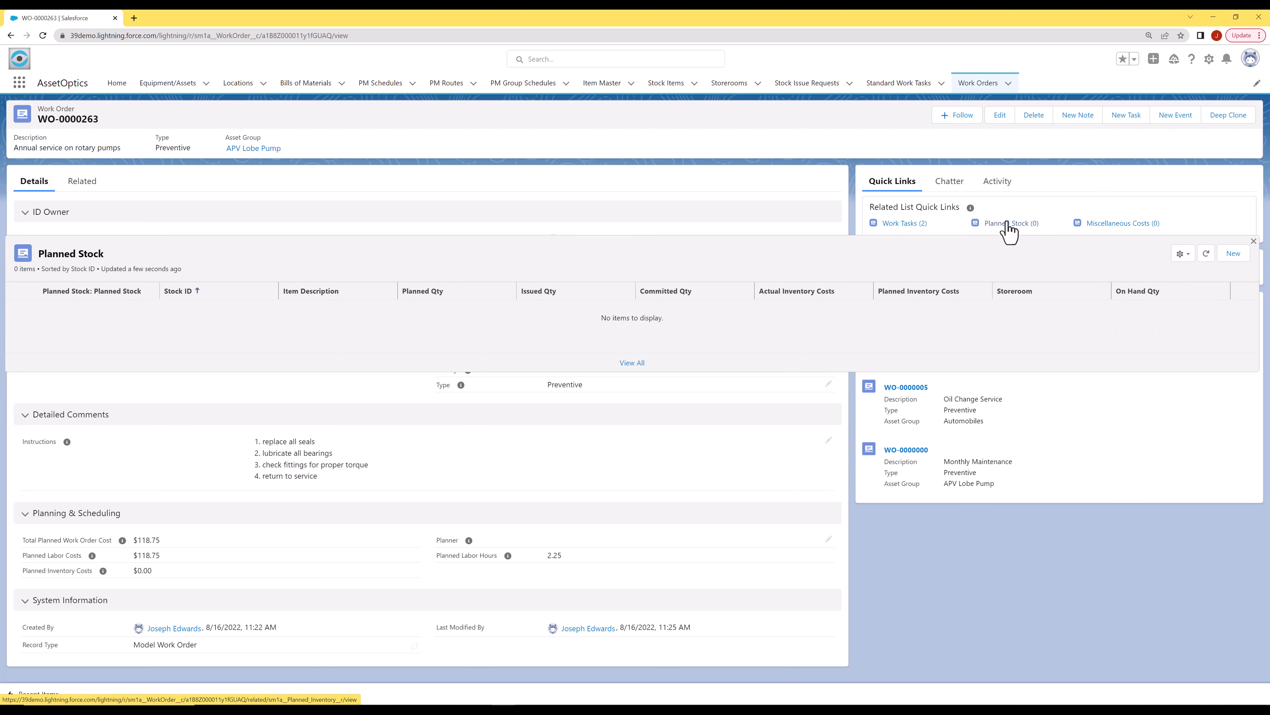
pyautogui.click(1236, 253)
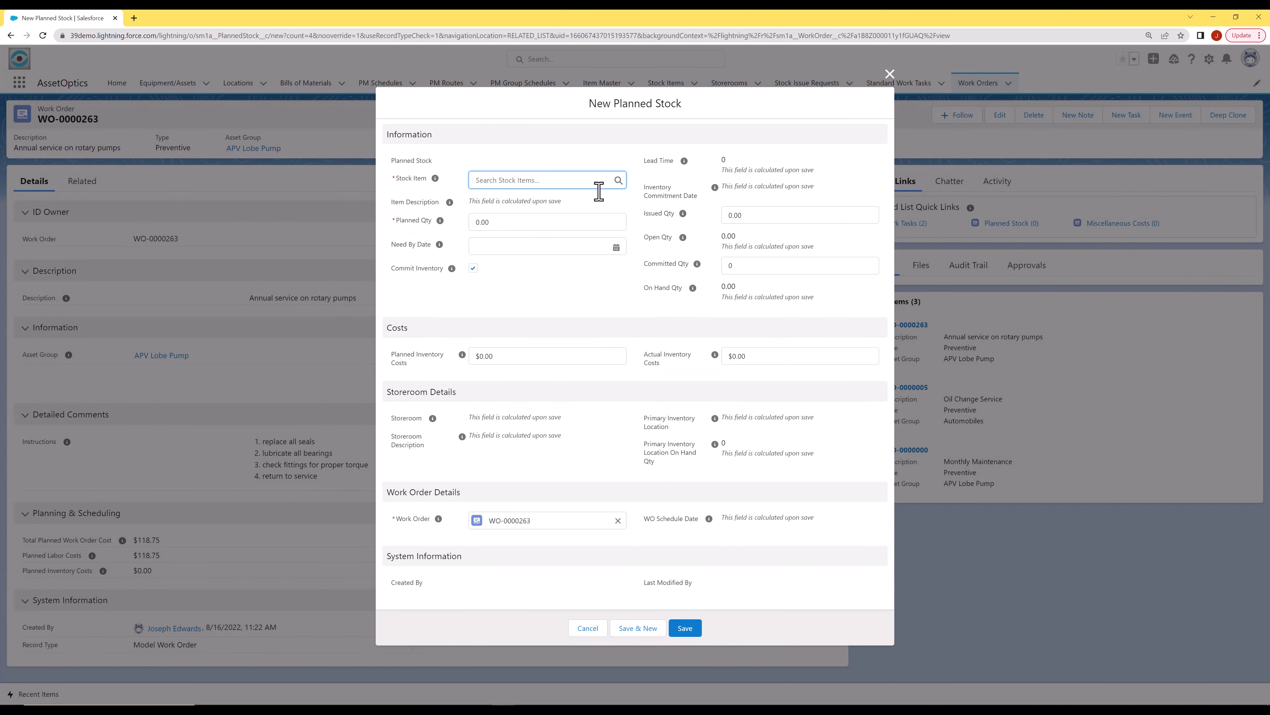
pyautogui.write('seals')
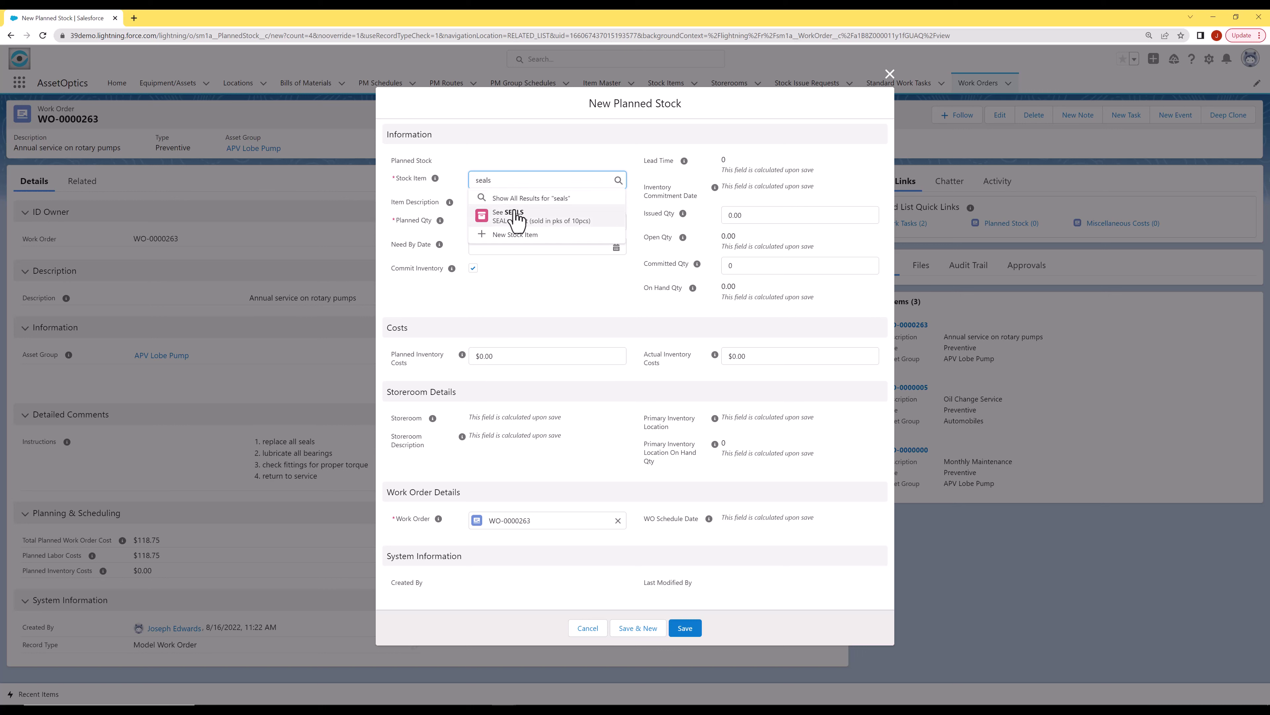
pyautogui.click(519, 216)
pyautogui.click(427, 235)
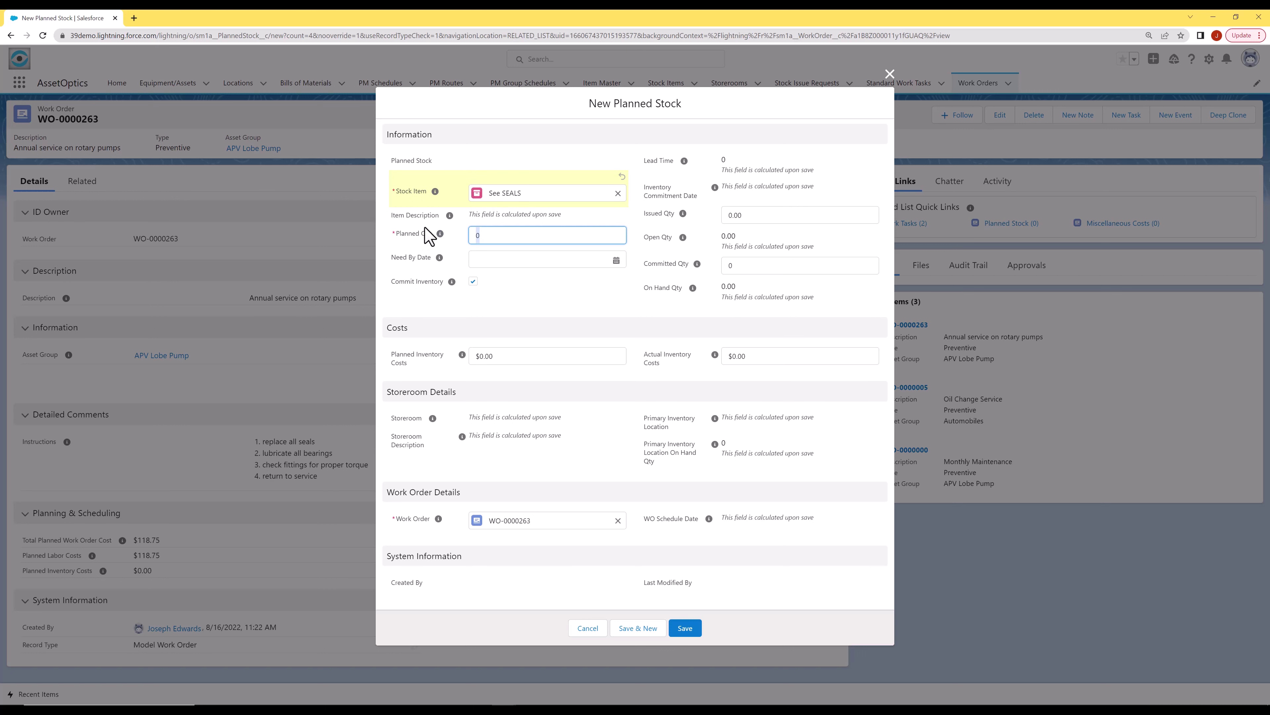
pyautogui.write('2')
pyautogui.click(636, 627)
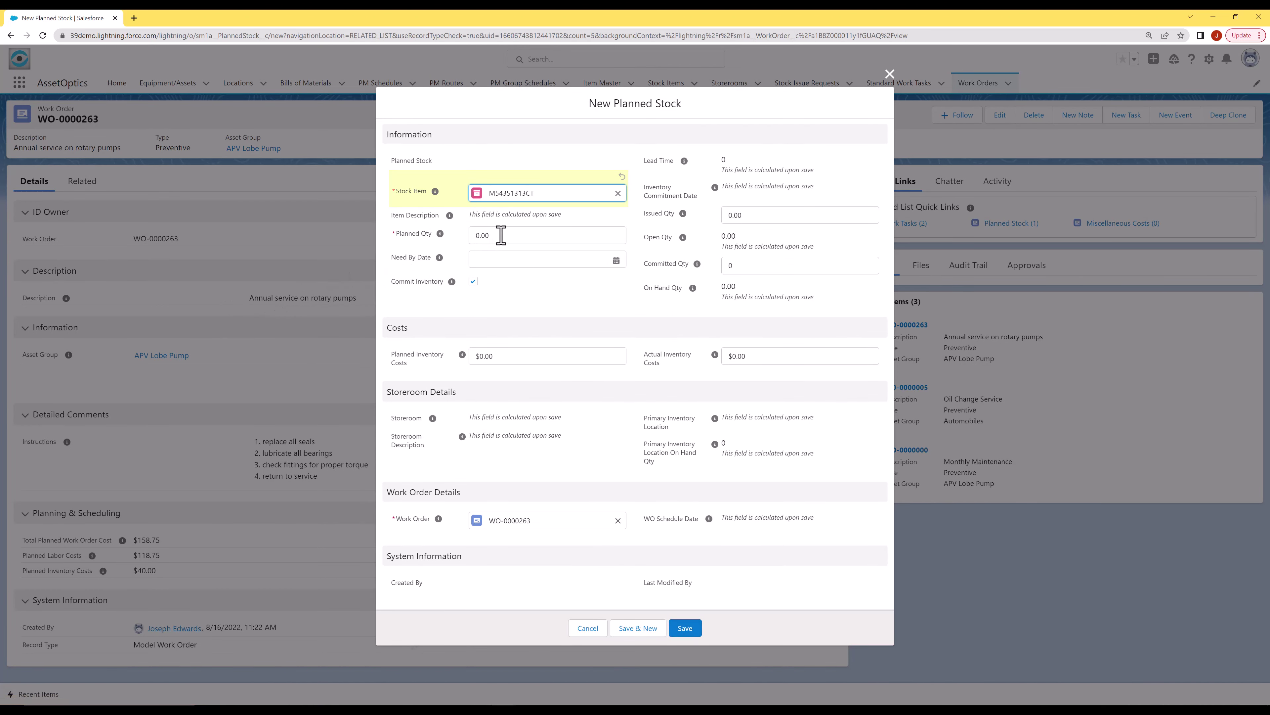
# Plan a quantity of 1 for the O-RING - Rear Bearing Seal stock item, and save it to continue with another entry.
pyautogui.click(501, 235)
pyautogui.write('1')
pyautogui.click(652, 628)
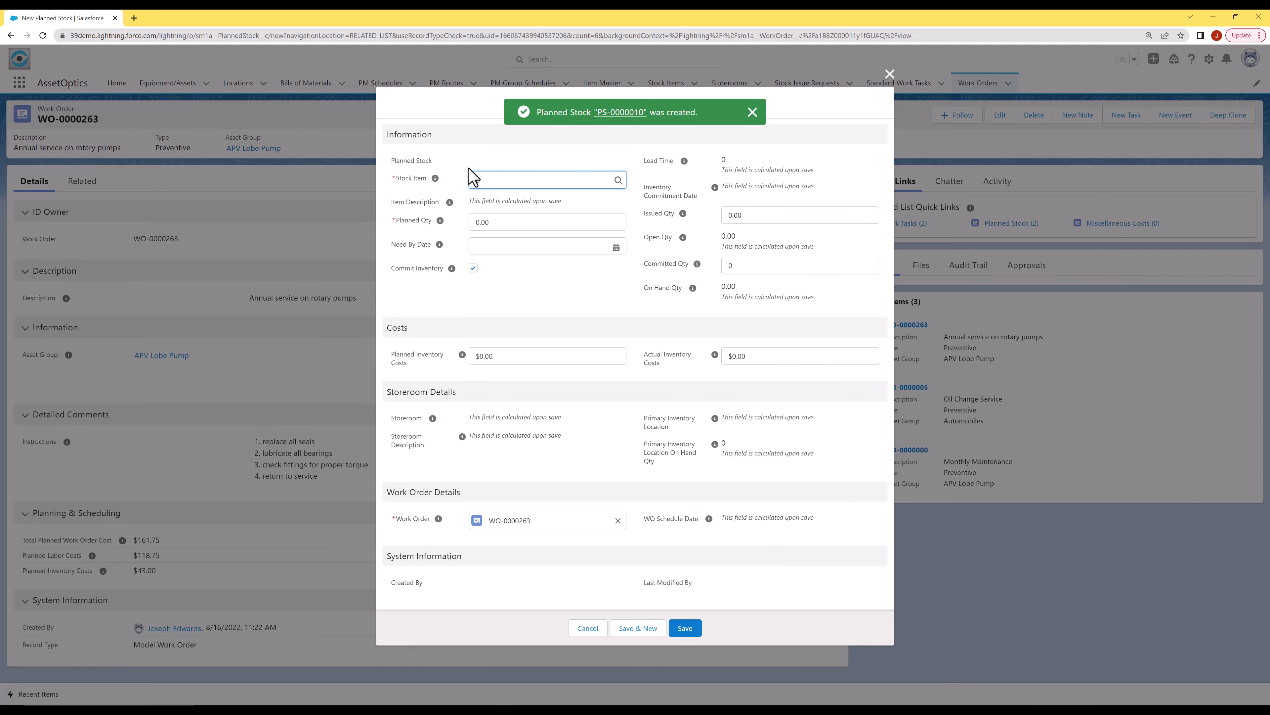
# Add the O-RING - Pump Seal stock item as planned stock with a quantity of 3, save it, and show the planned stock list.
pyautogui.click(474, 179)
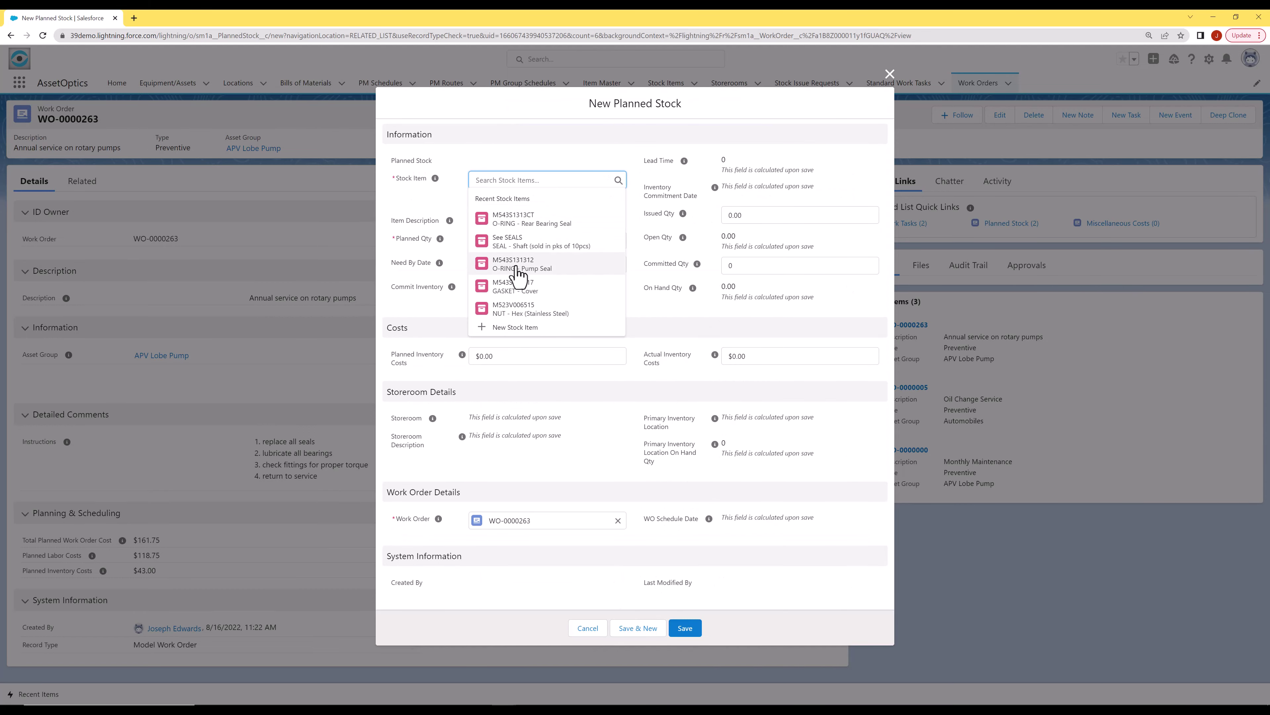
pyautogui.click(517, 268)
pyautogui.moveTo(500, 239); pyautogui.dragTo(454, 243)
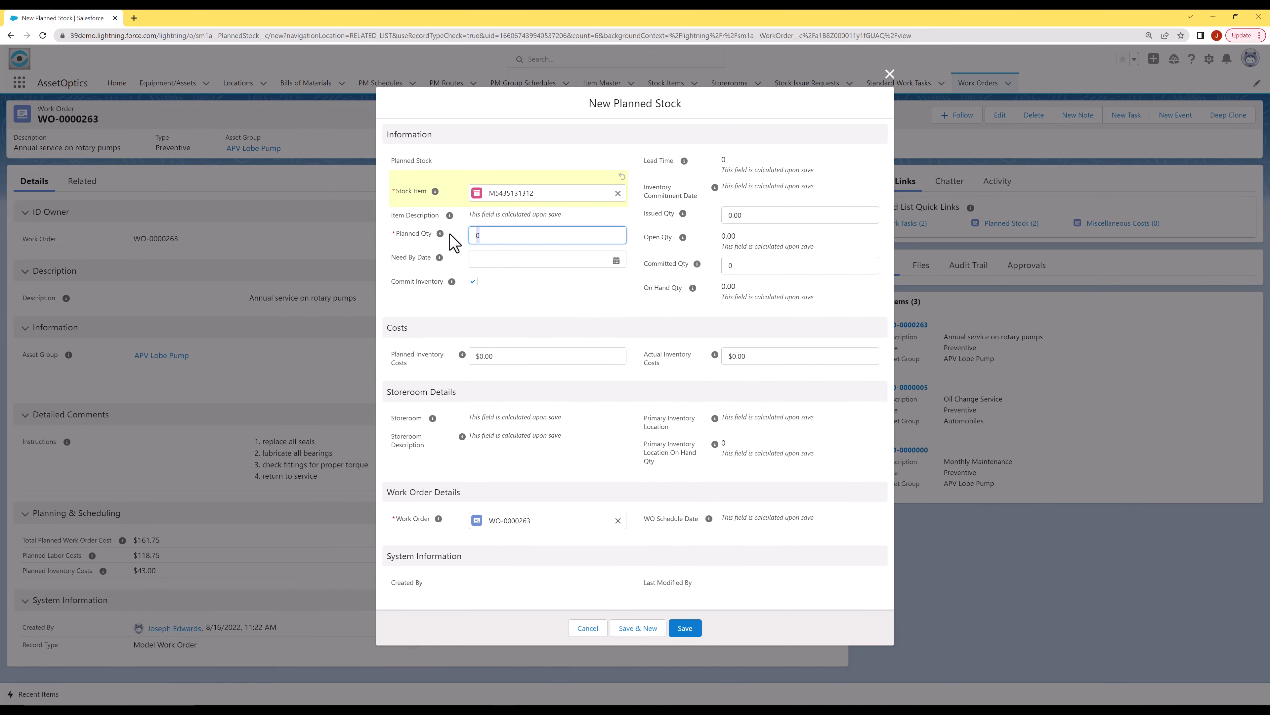
pyautogui.write('3')
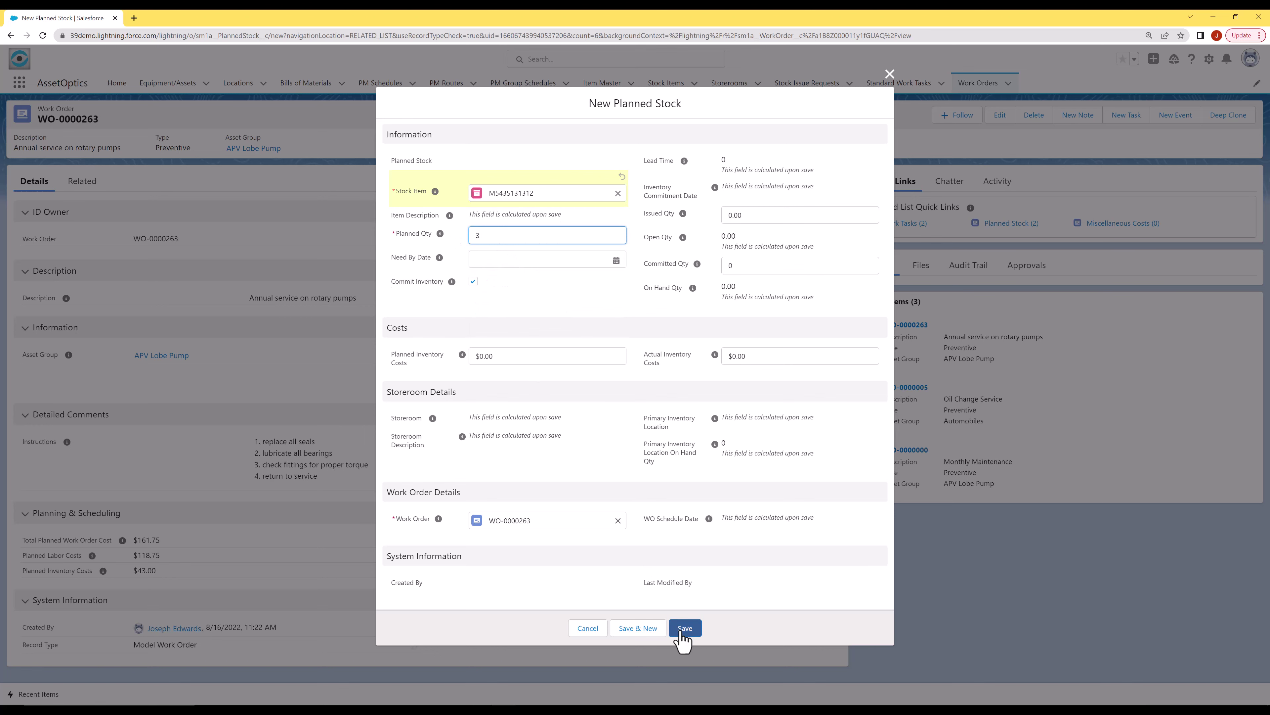
pyautogui.click(683, 631)
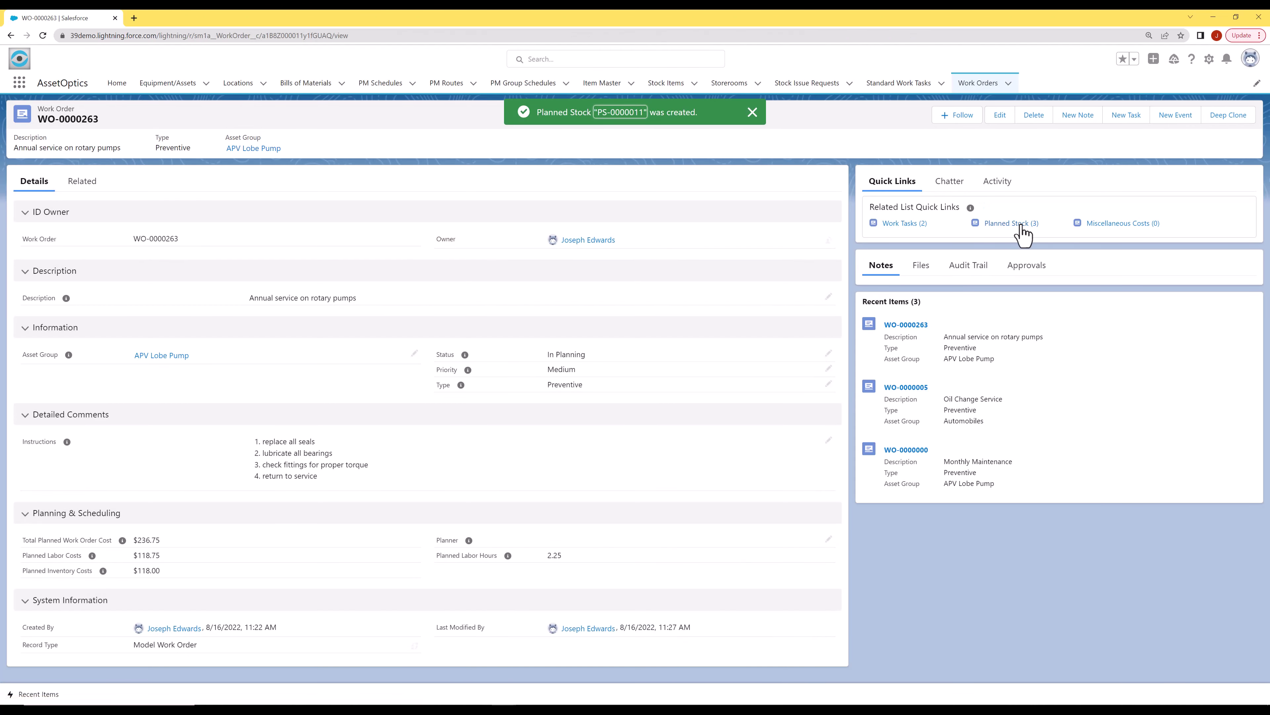
pyautogui.moveTo(1020, 226)
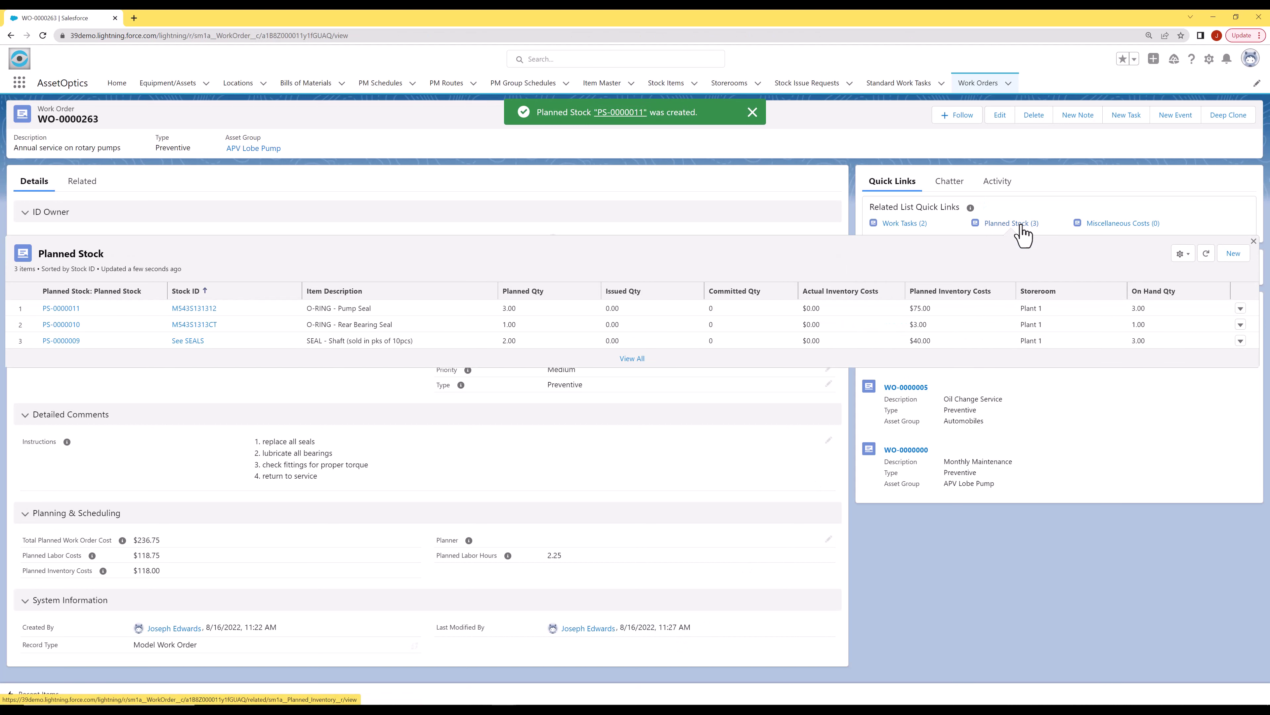